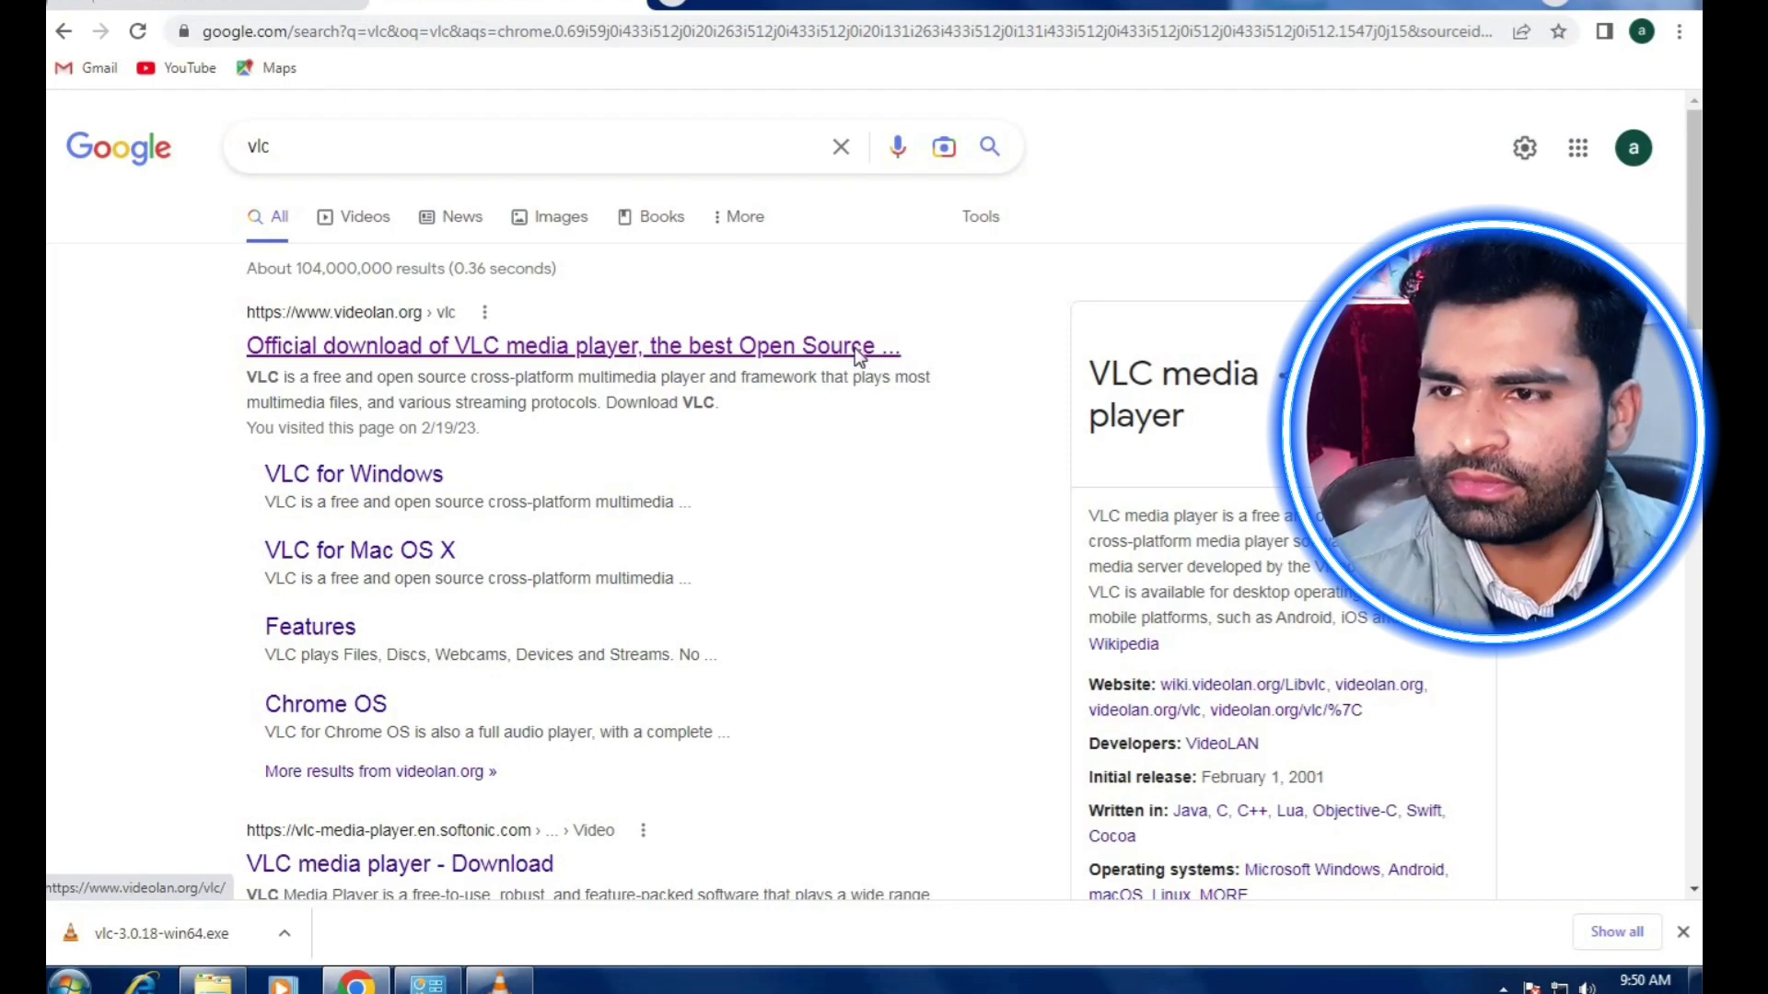
Step: Download the VLC 3.0.18 installer for Windows 64-bit from the official VideoLAN site
click(858, 350)
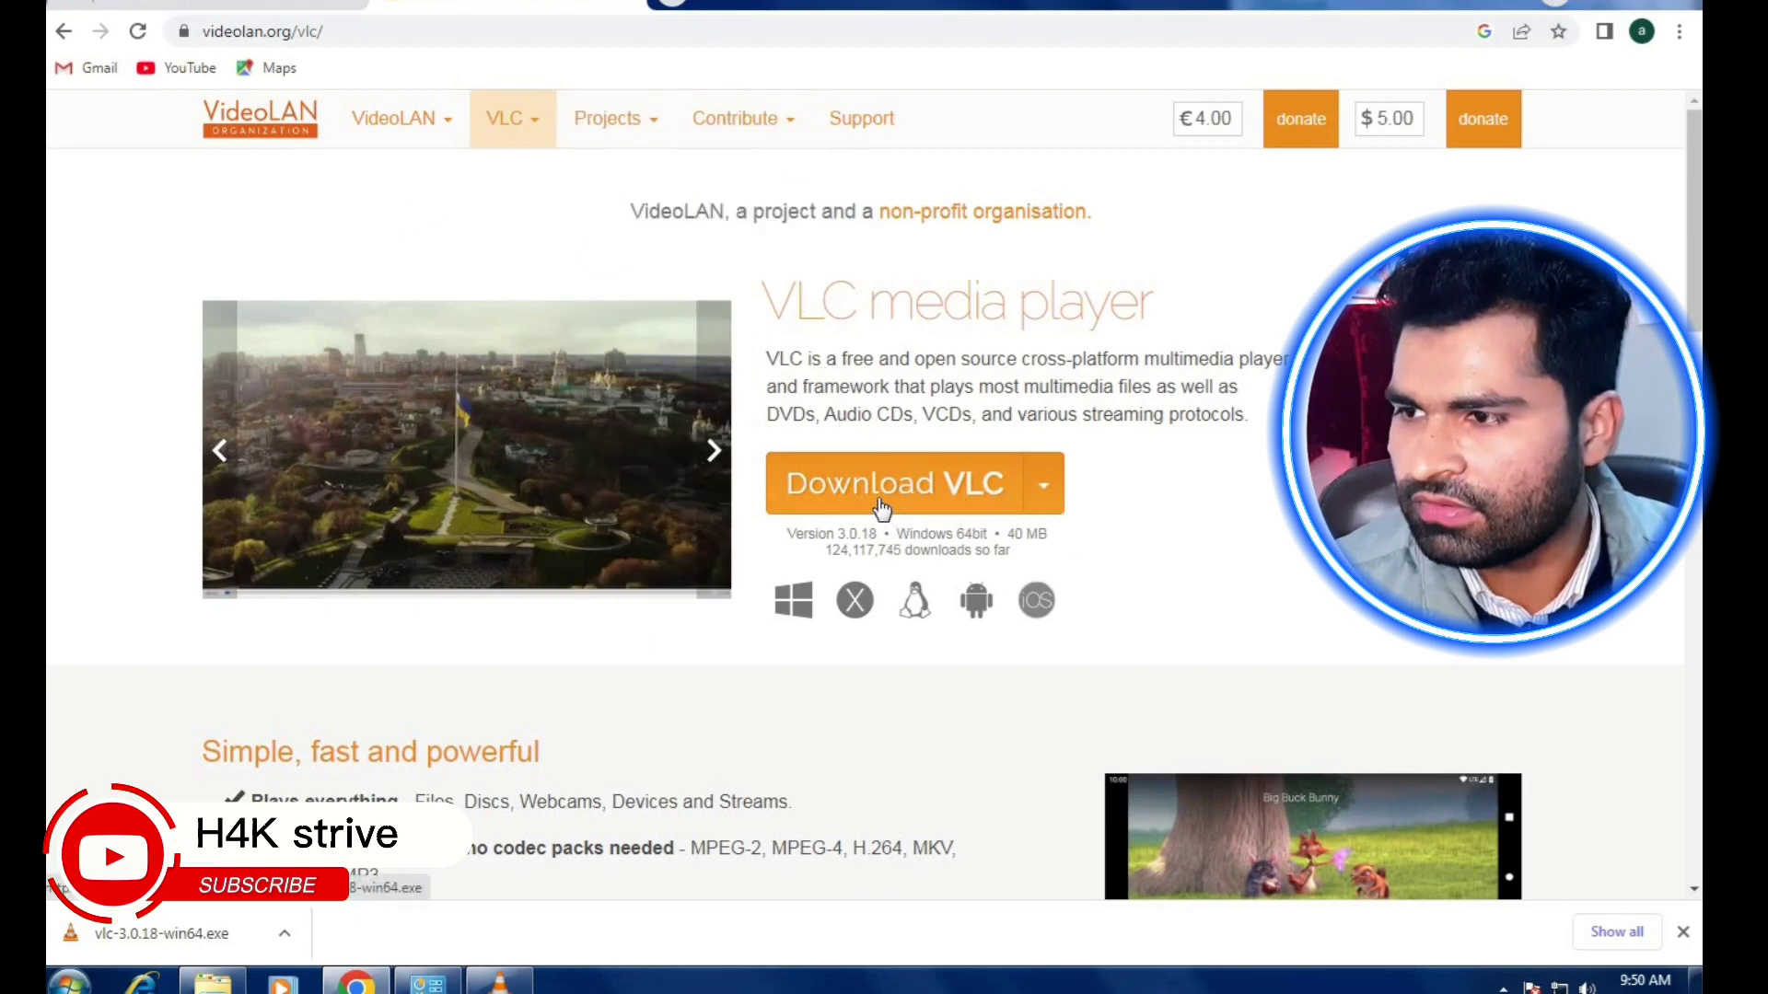
click(912, 487)
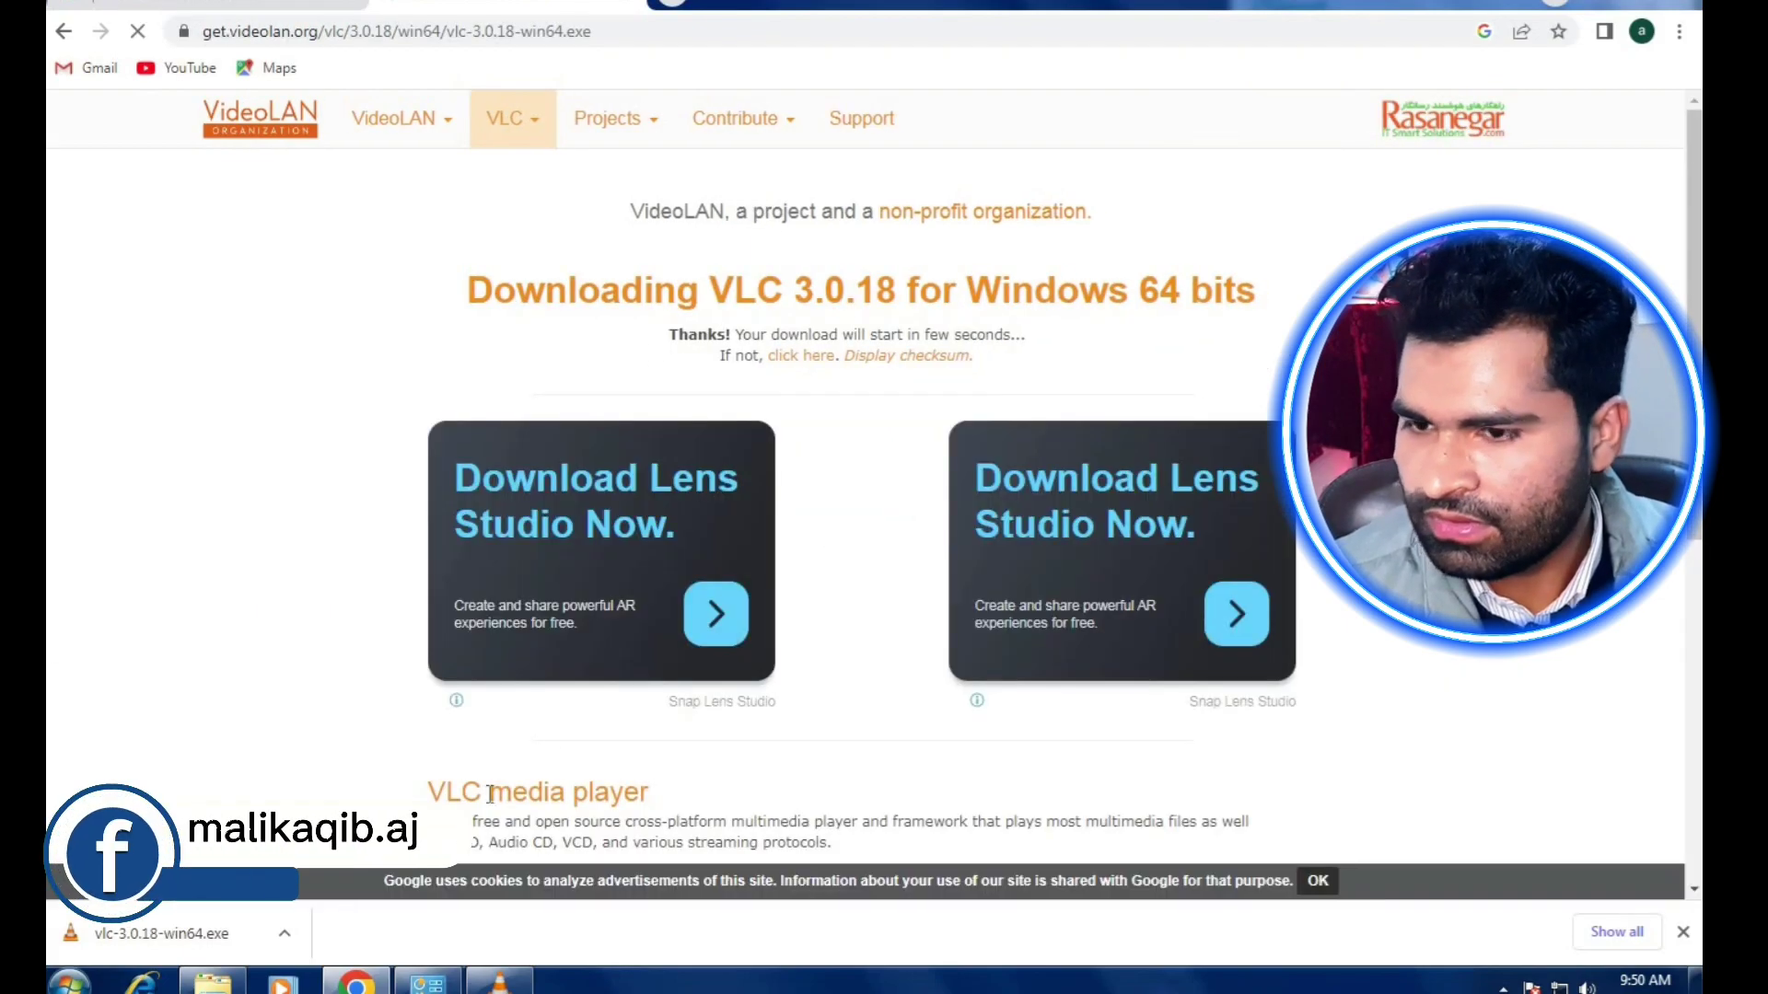
click(1683, 933)
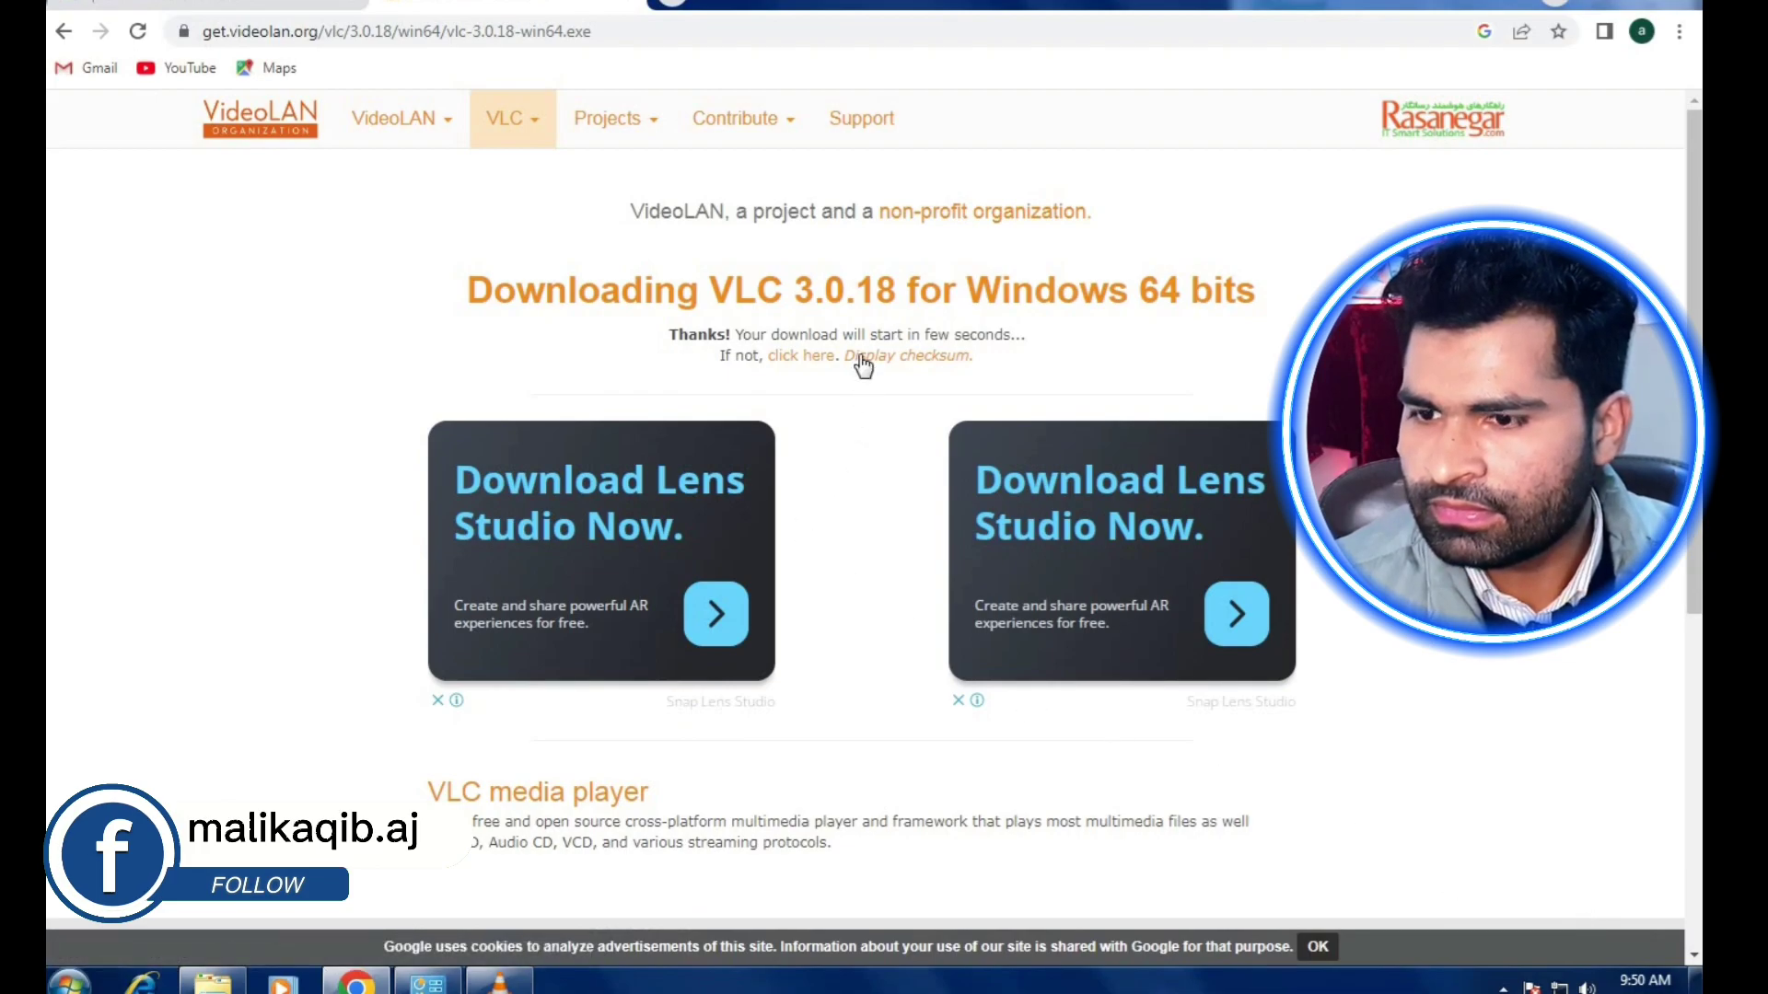
scroll(857, 304, down, 1)
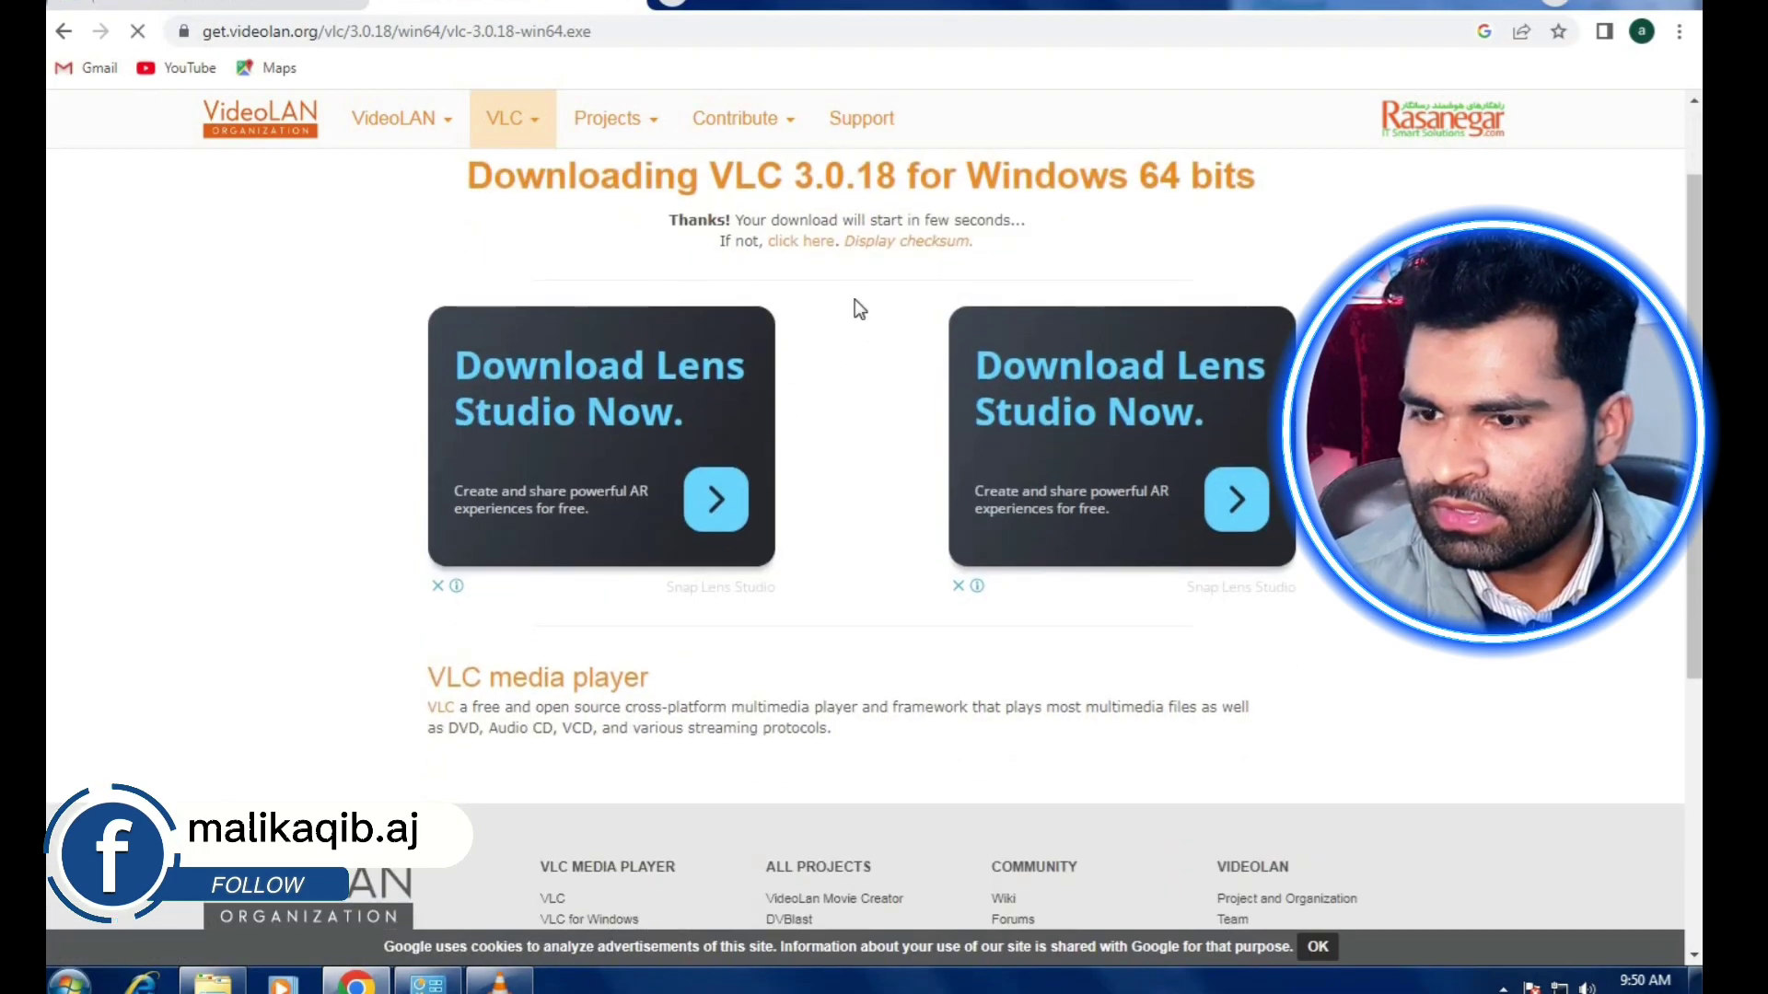
scroll(854, 310, up, 1)
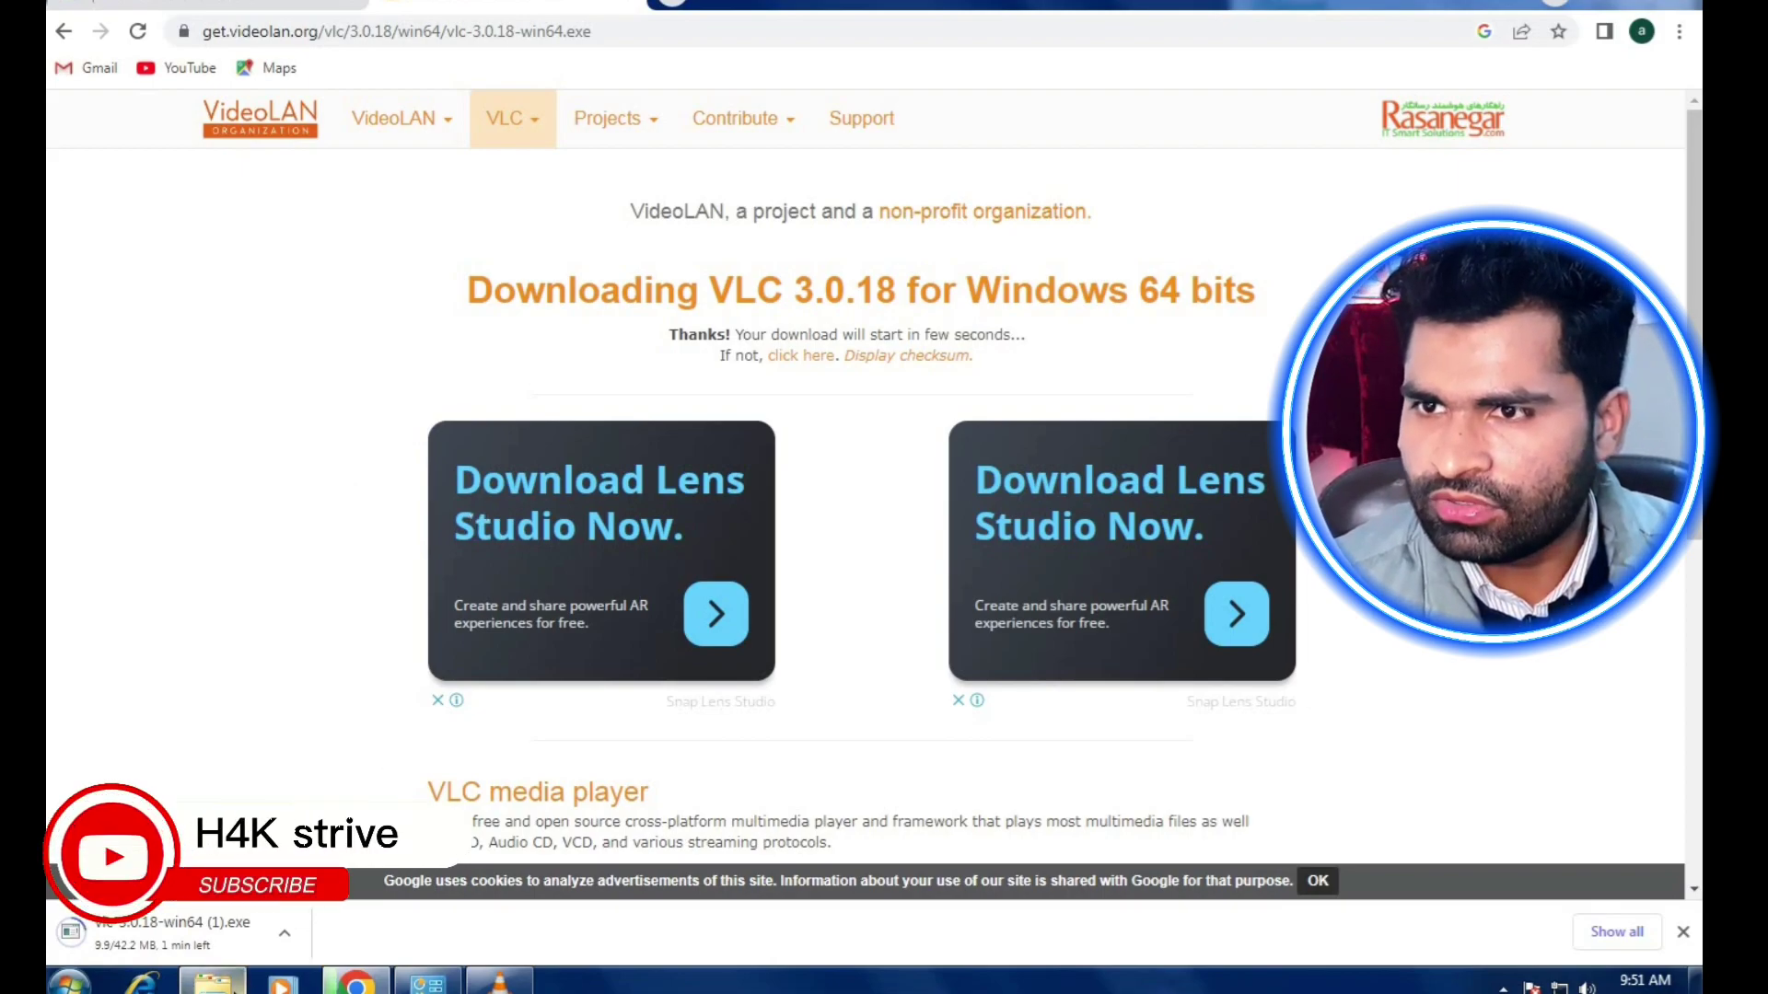
Step: Switch to Windows Explorer, refresh the Downloads folder and run the vlc-3.0.18-win64 installer as administrator
click(213, 983)
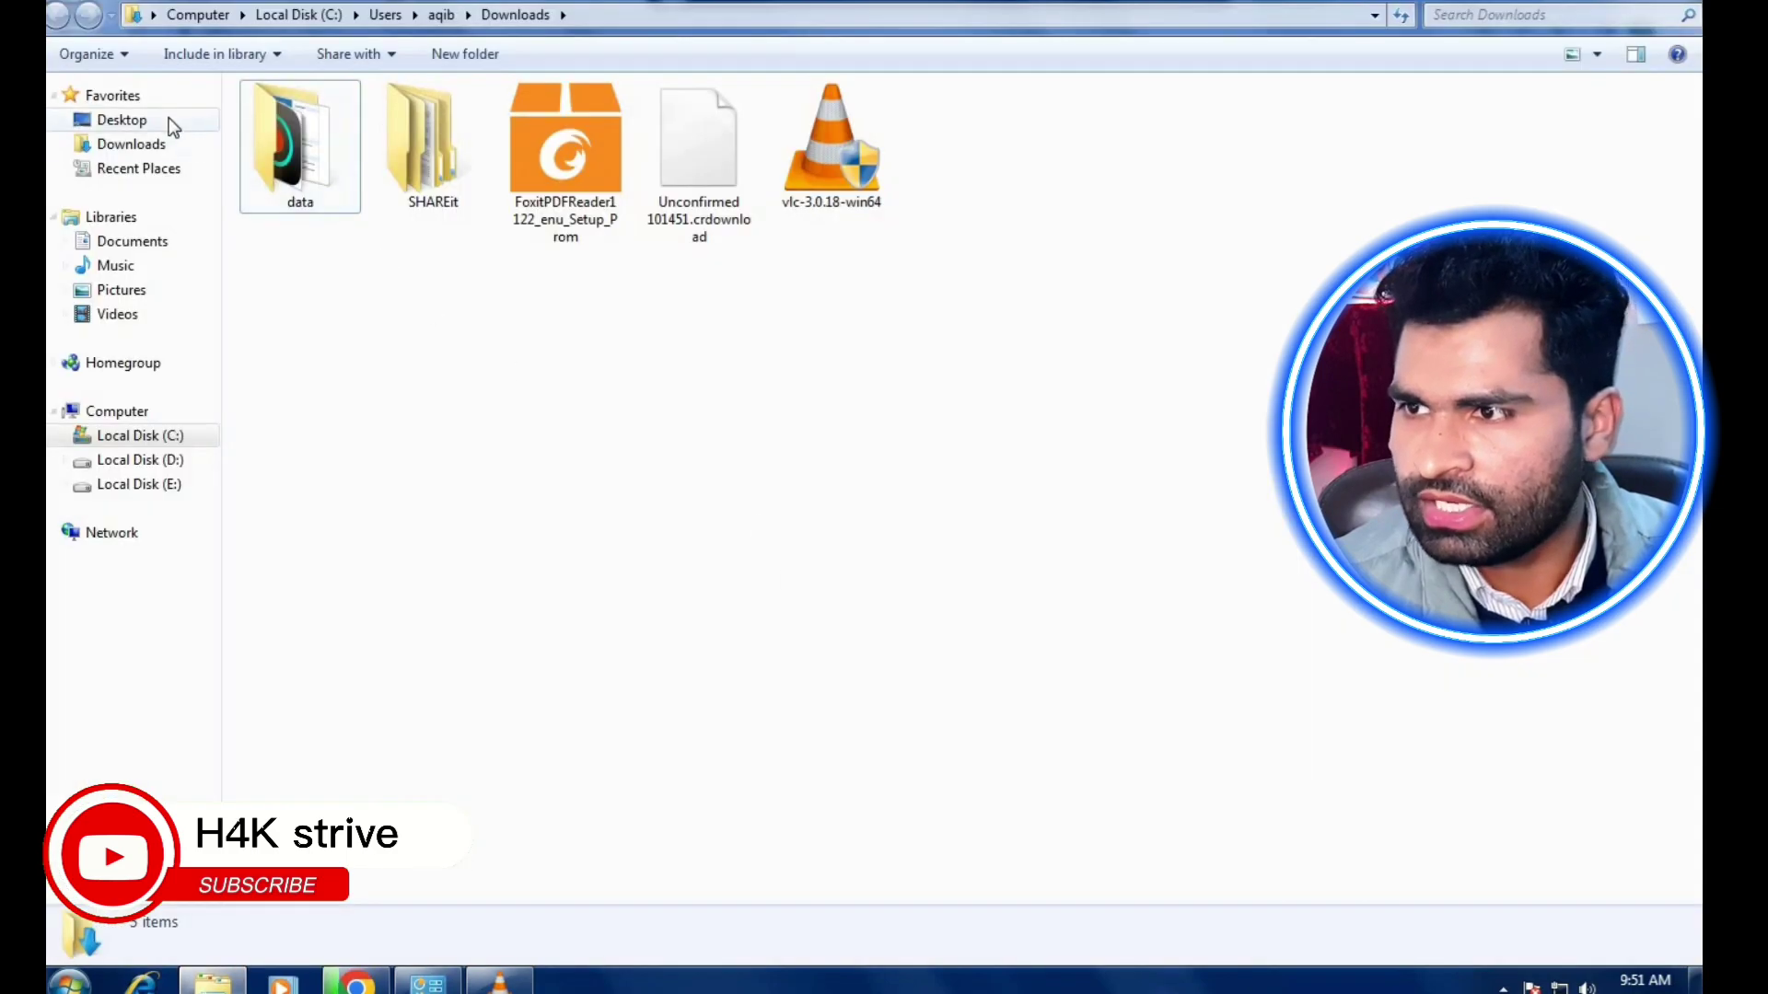
click(139, 145)
right_click(1002, 173)
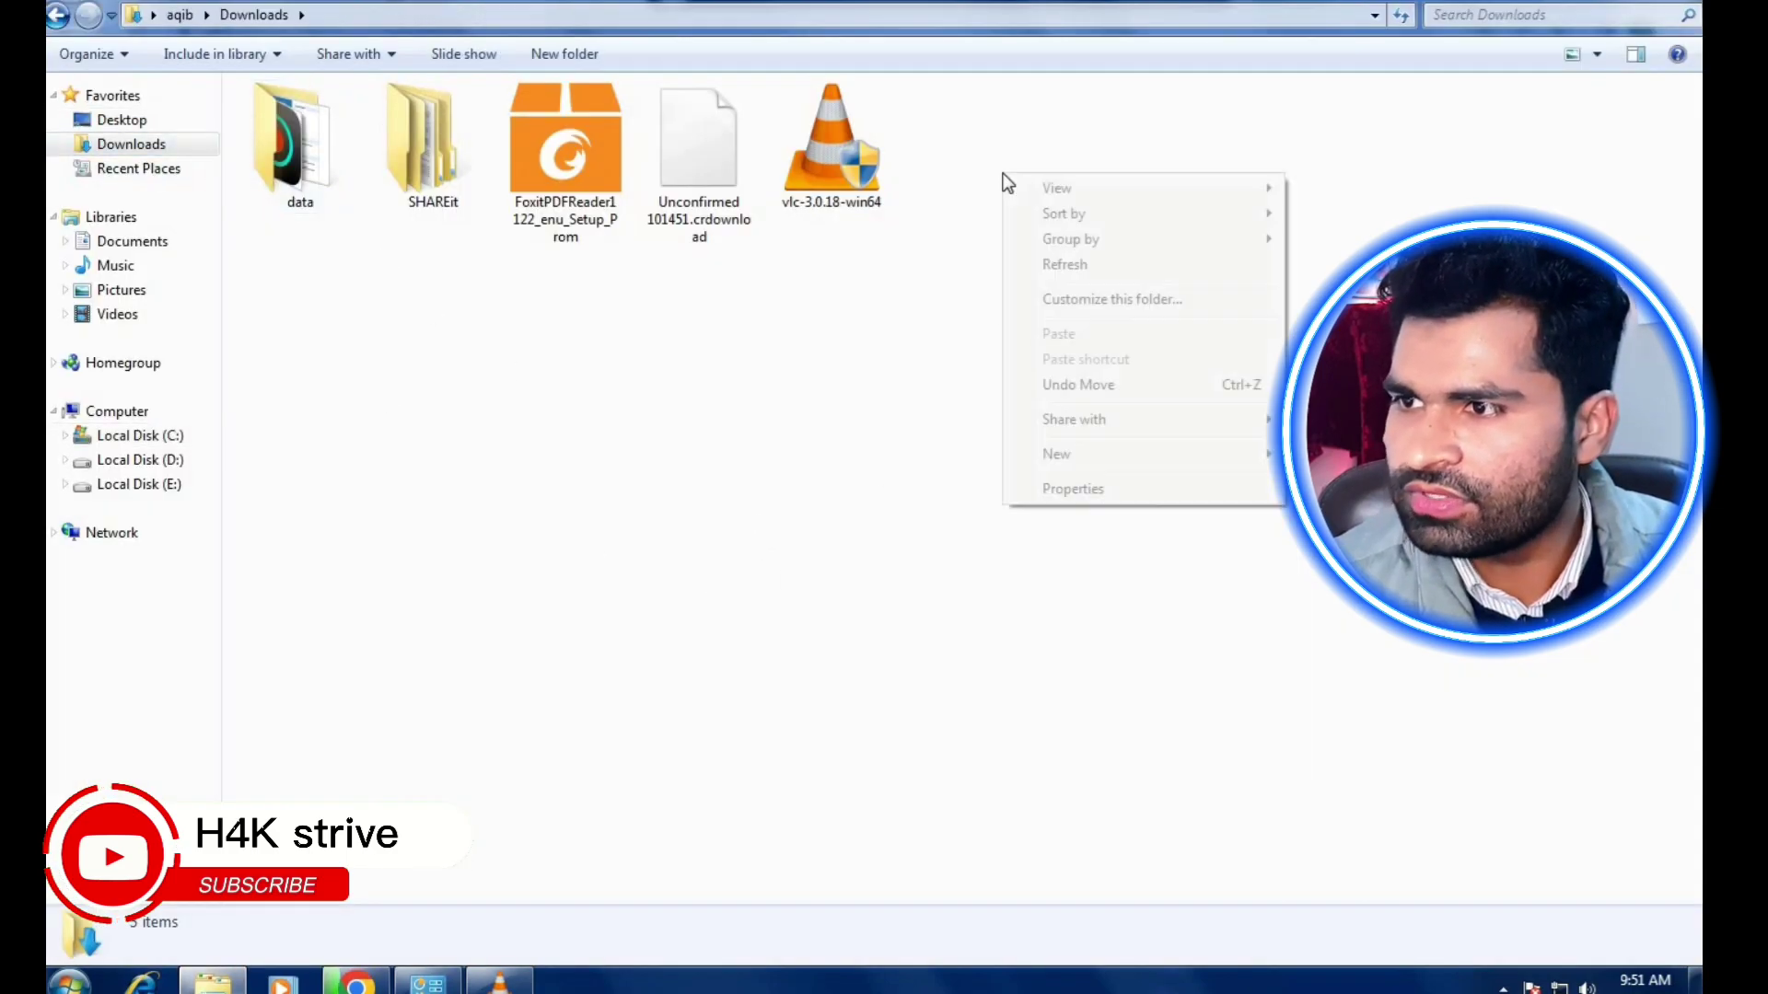
click(1064, 265)
click(831, 148)
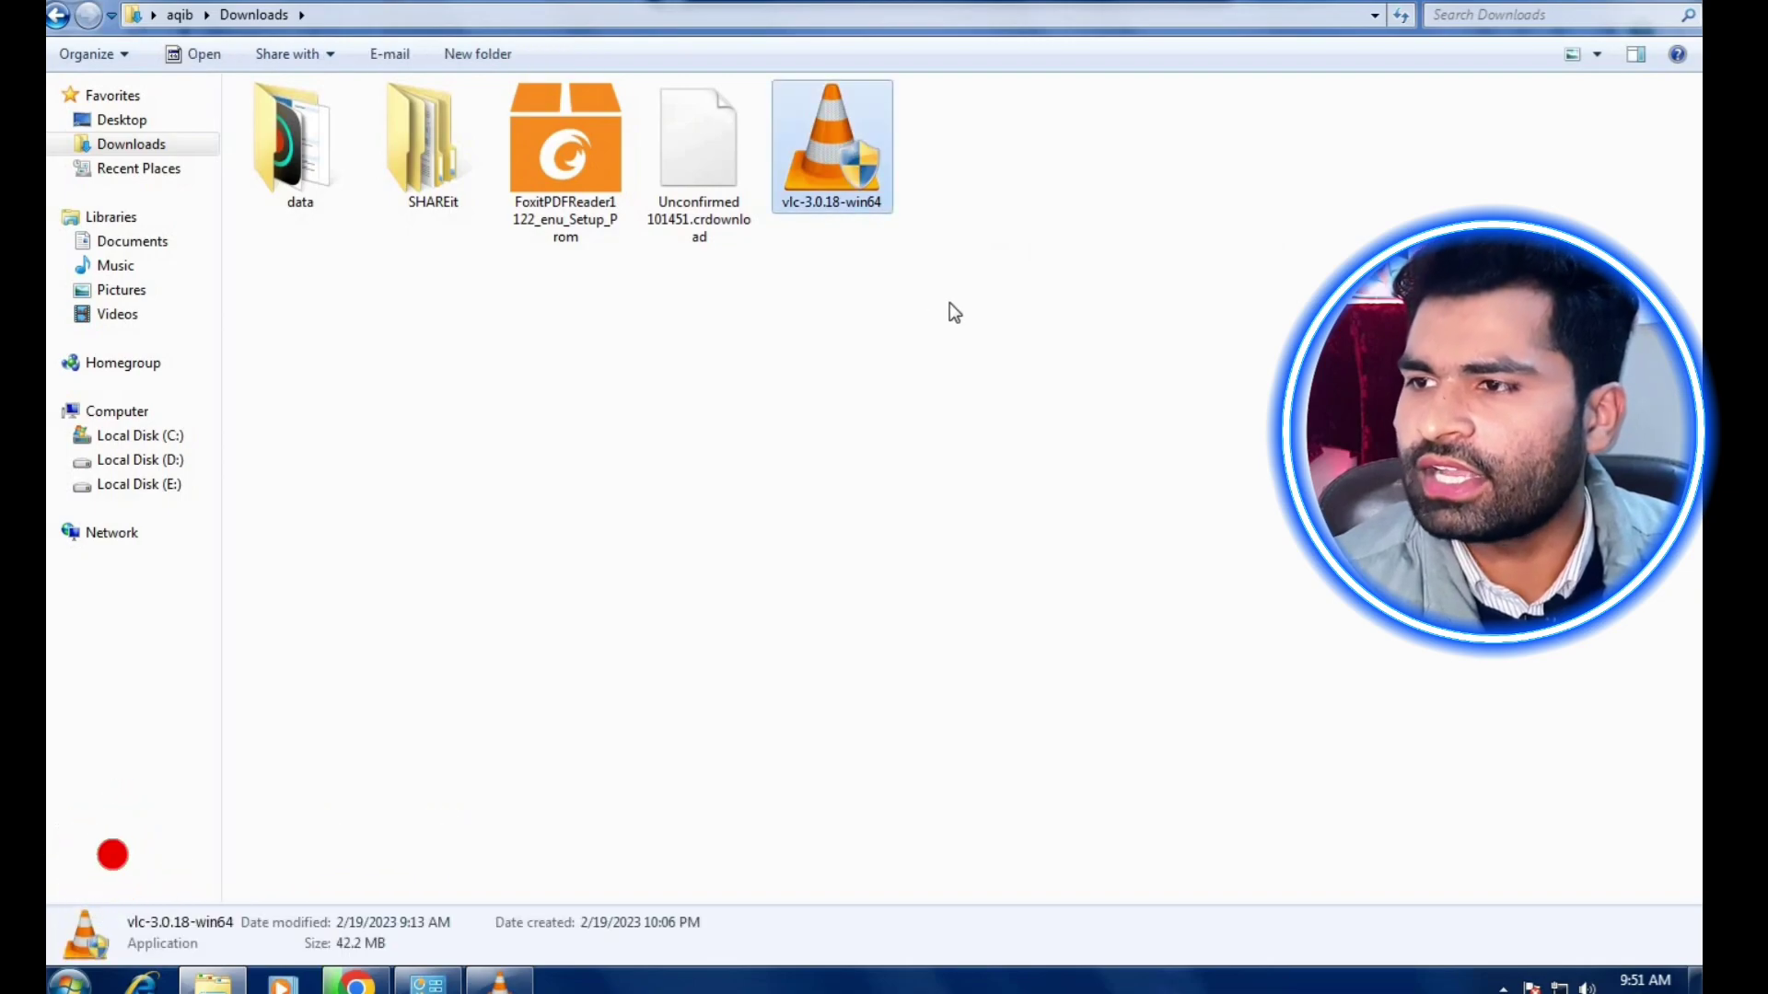
right_click(839, 195)
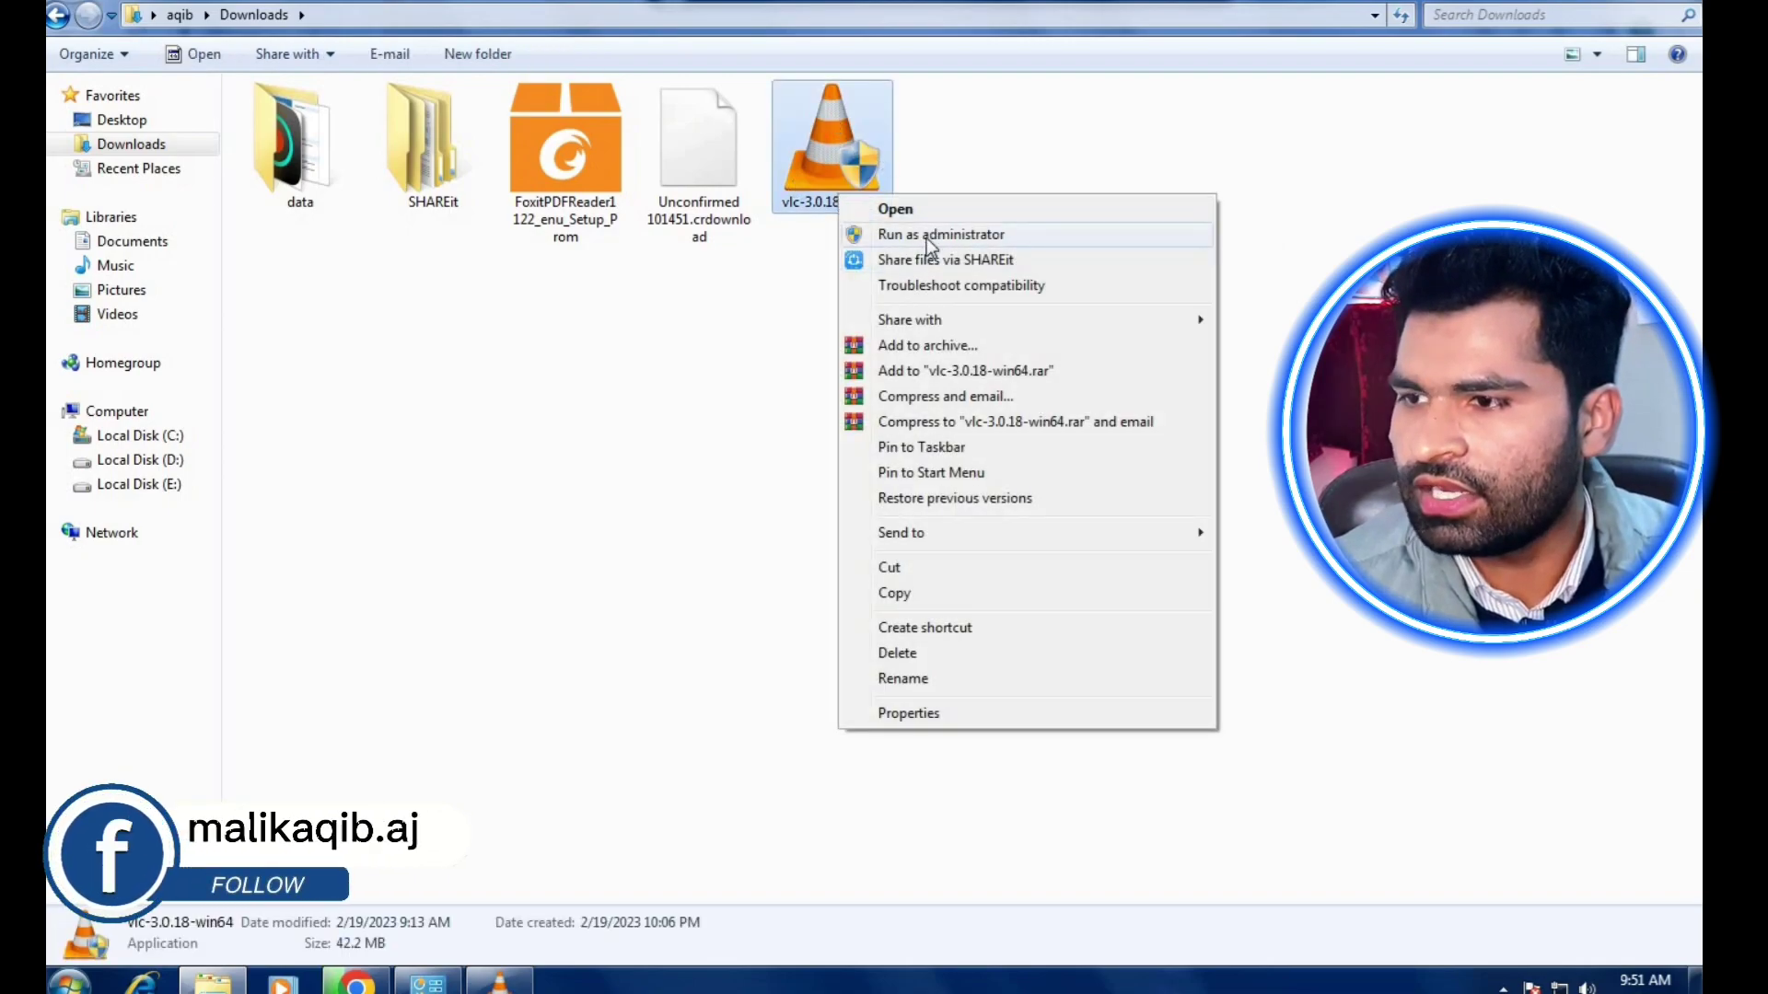
click(926, 236)
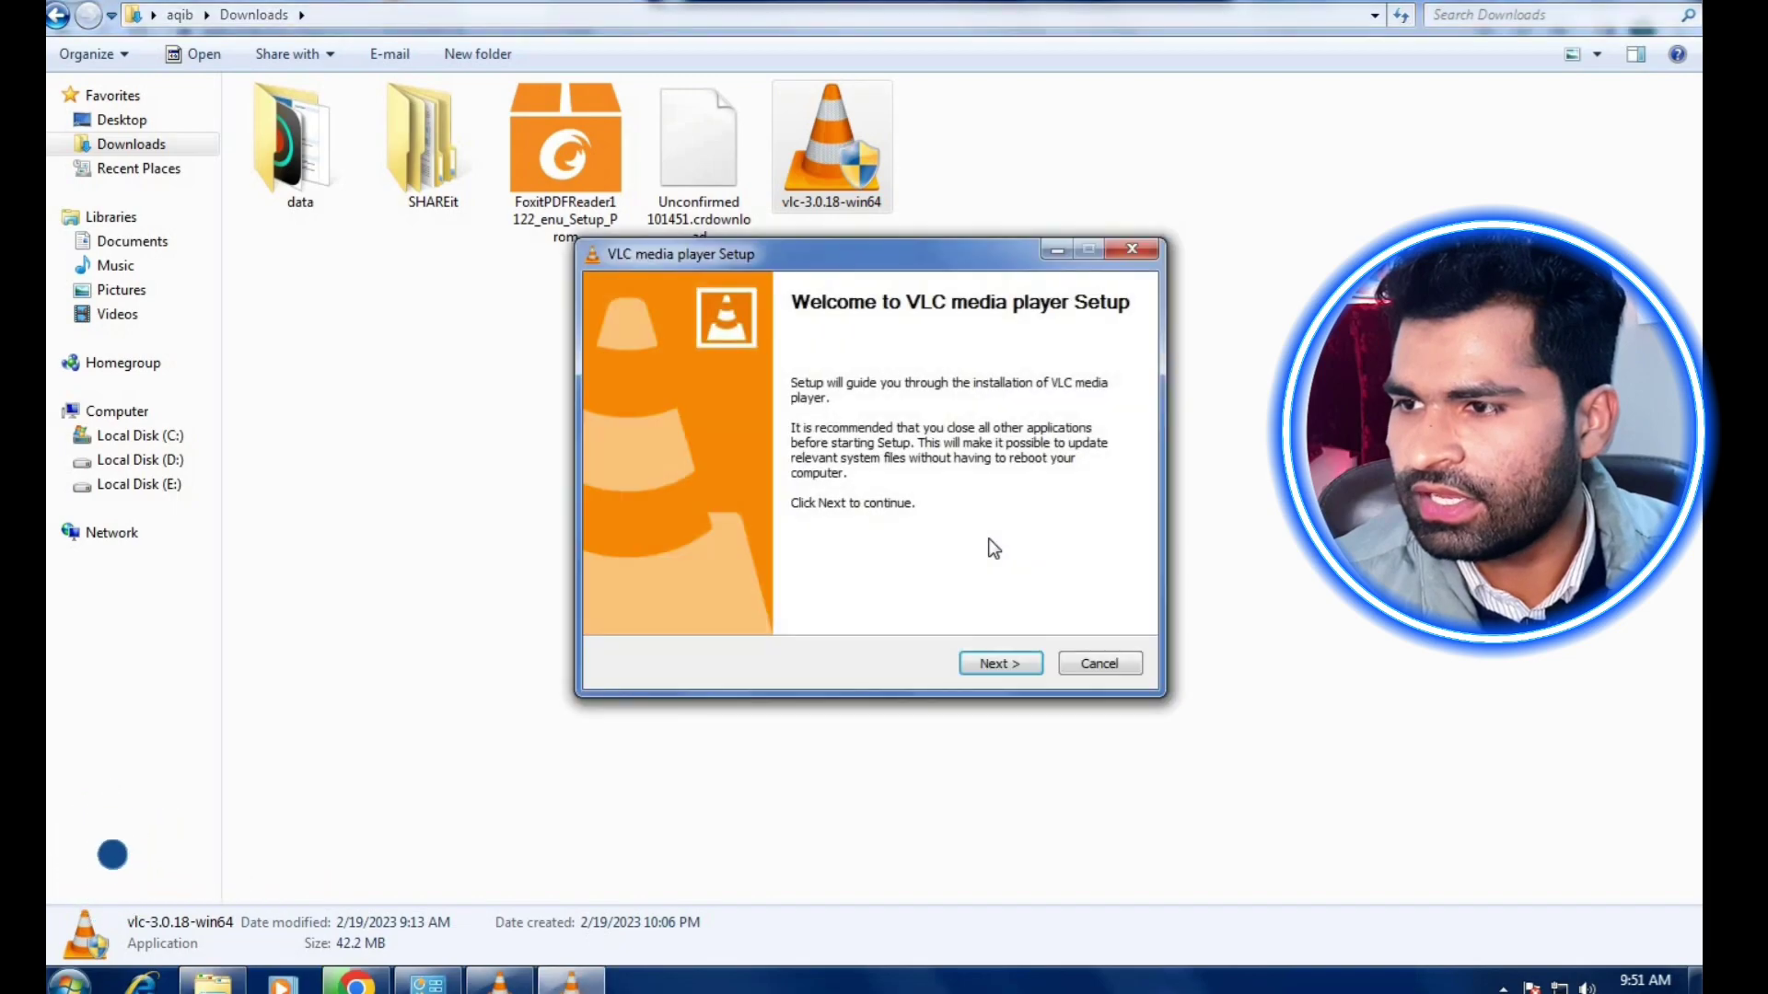
Step: Go through VLC setup with the Add/Remove/Reinstall components option and cancel the installation
click(1003, 652)
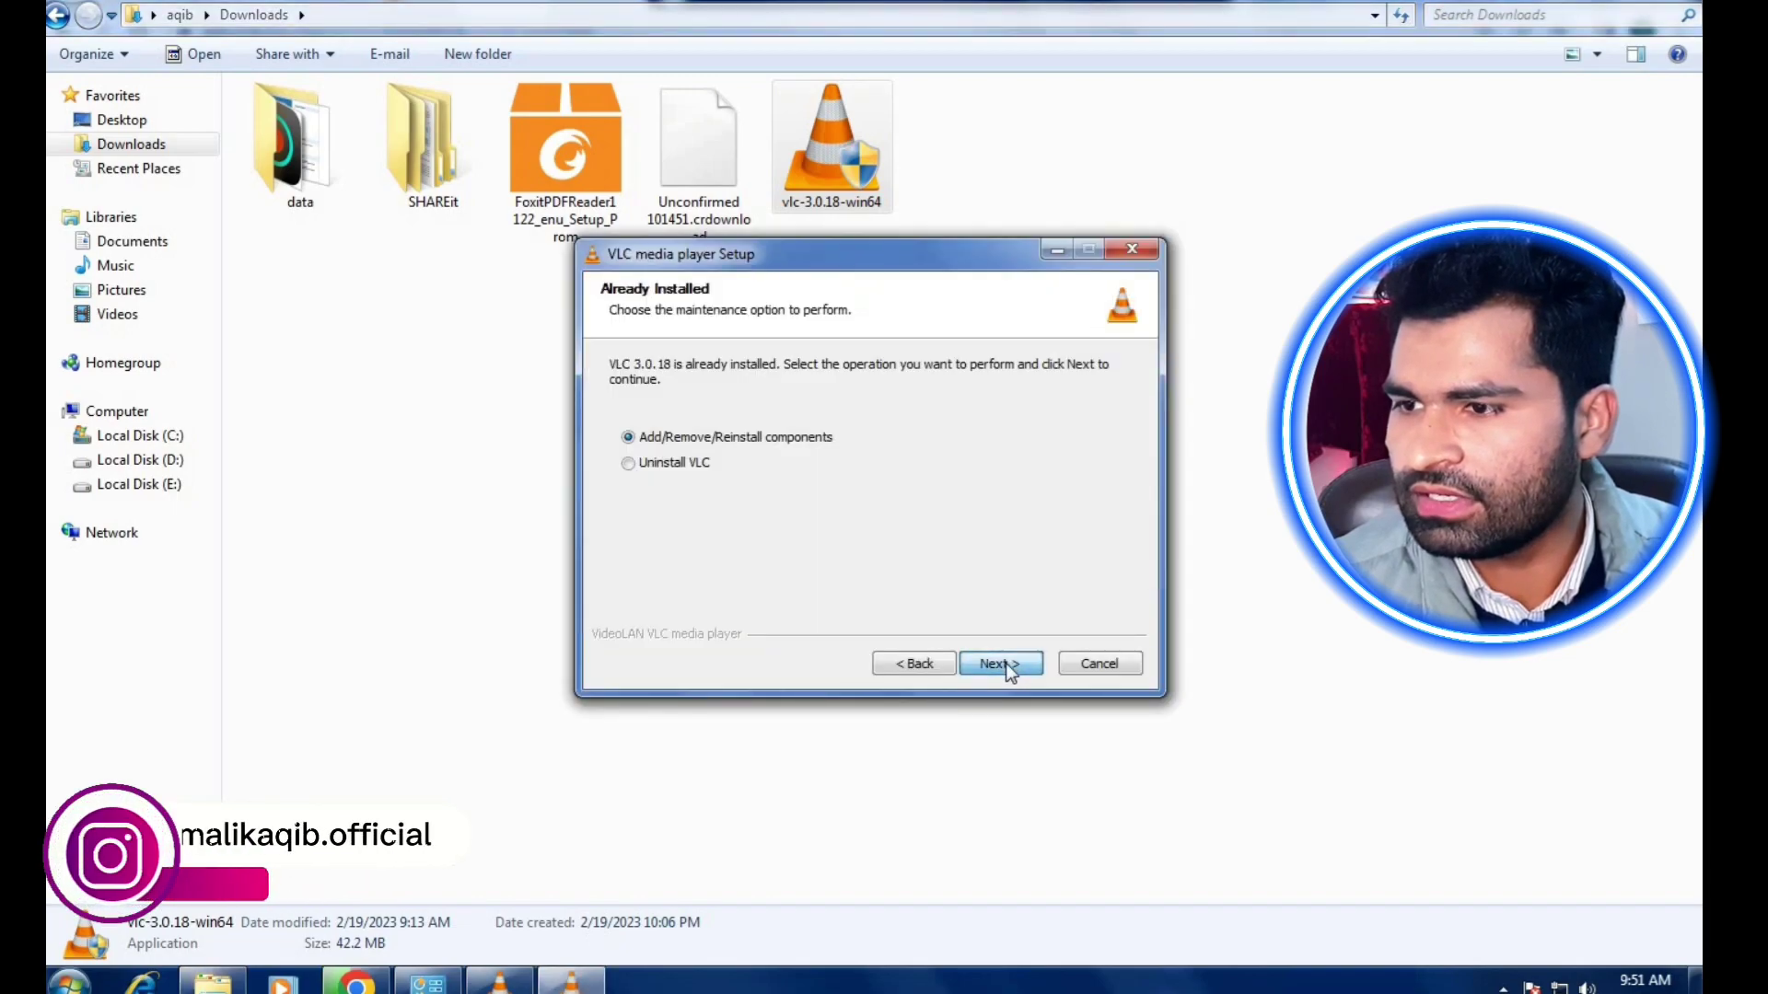
click(1005, 661)
click(1006, 665)
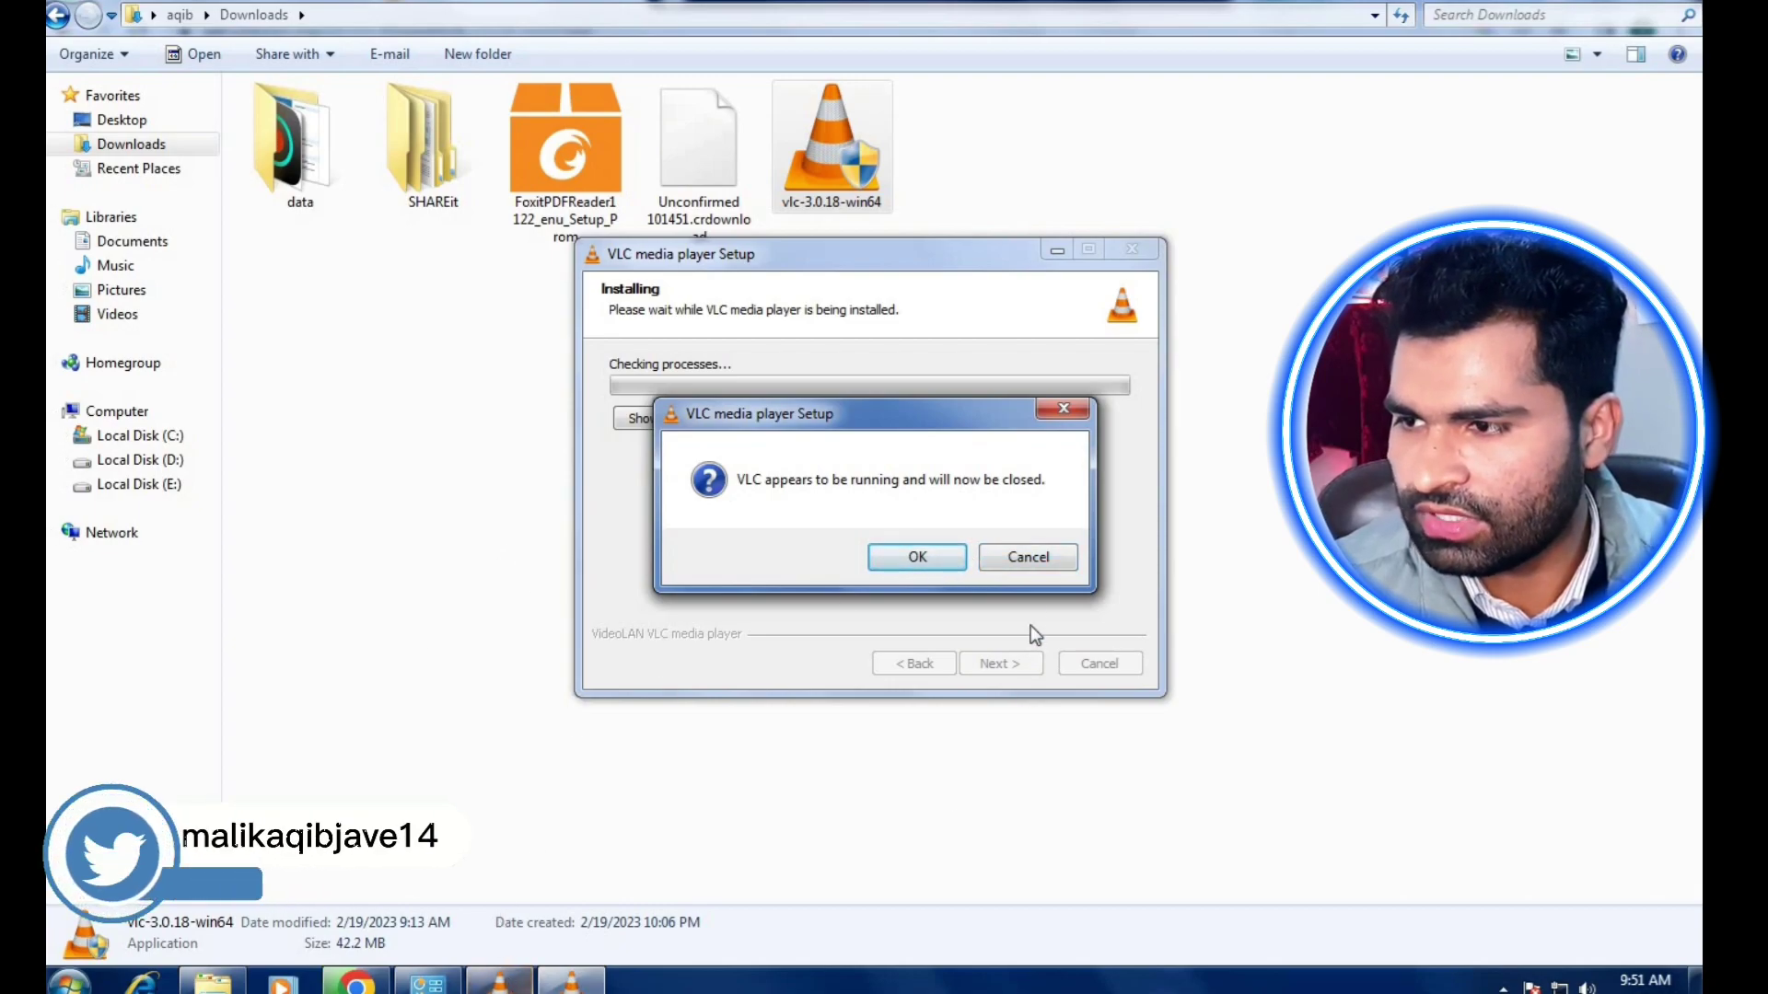
click(1027, 558)
click(920, 555)
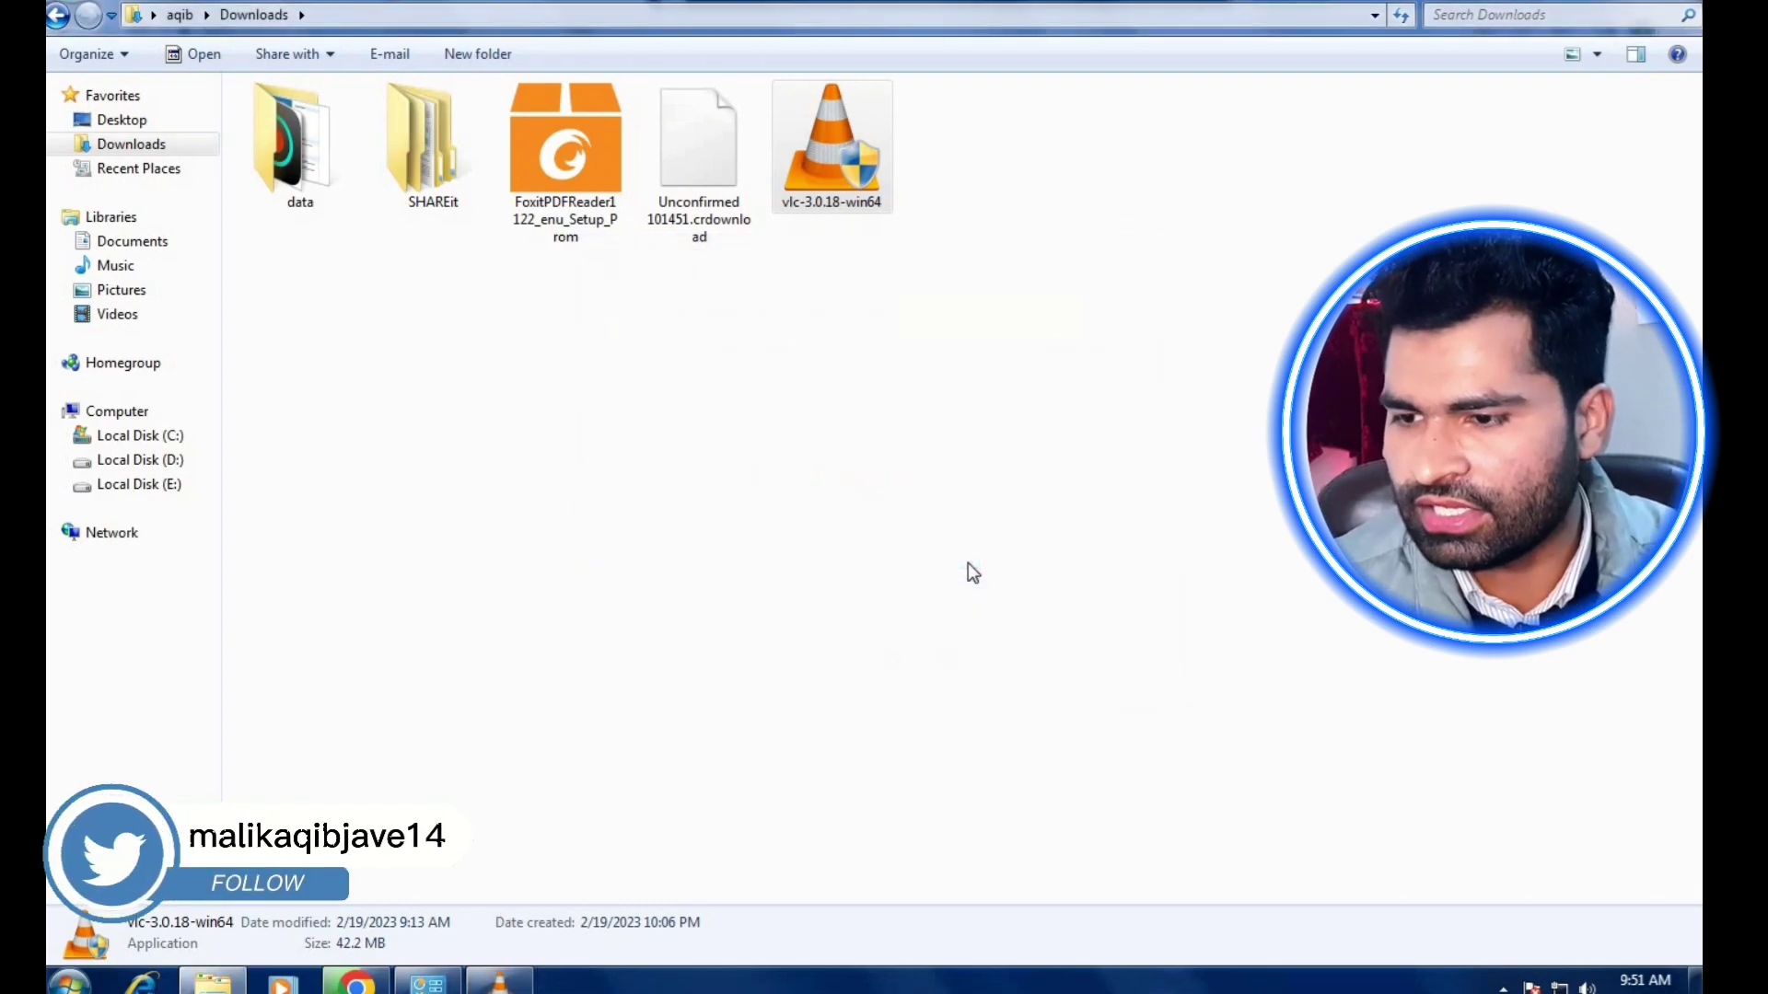
click(632, 754)
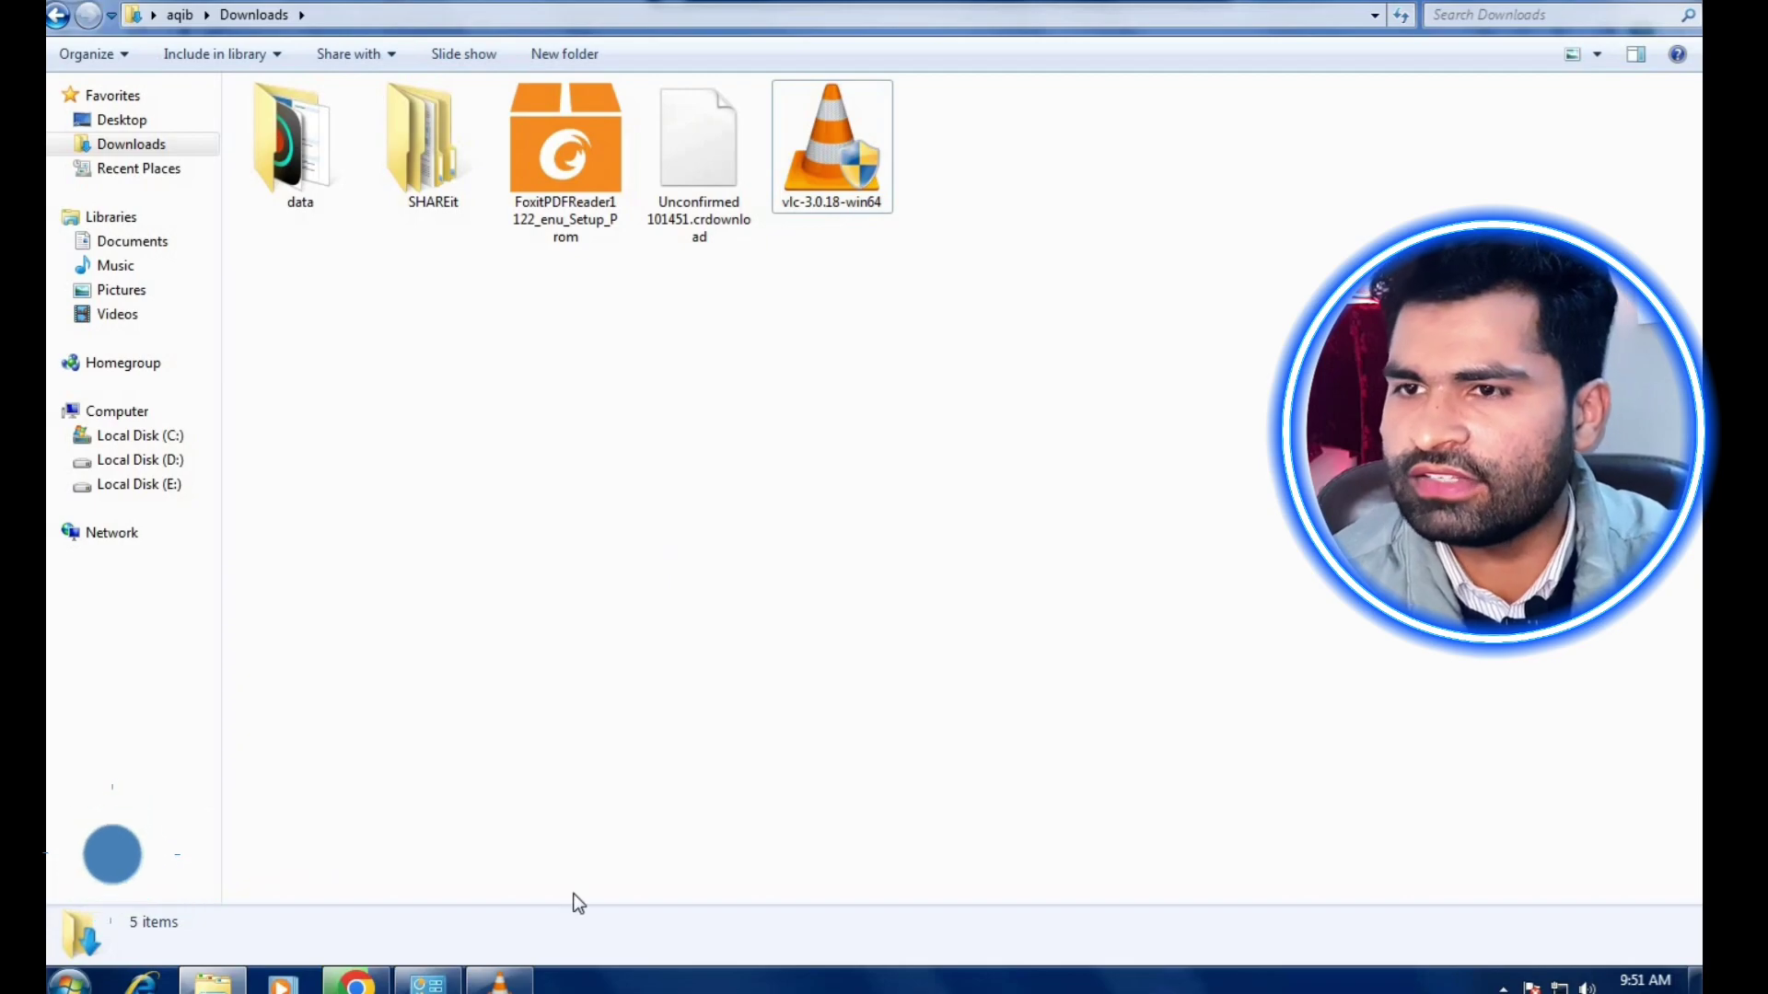
Step: Switch to VLC media player and start a Convert / Save operation
mouse_move(510, 991)
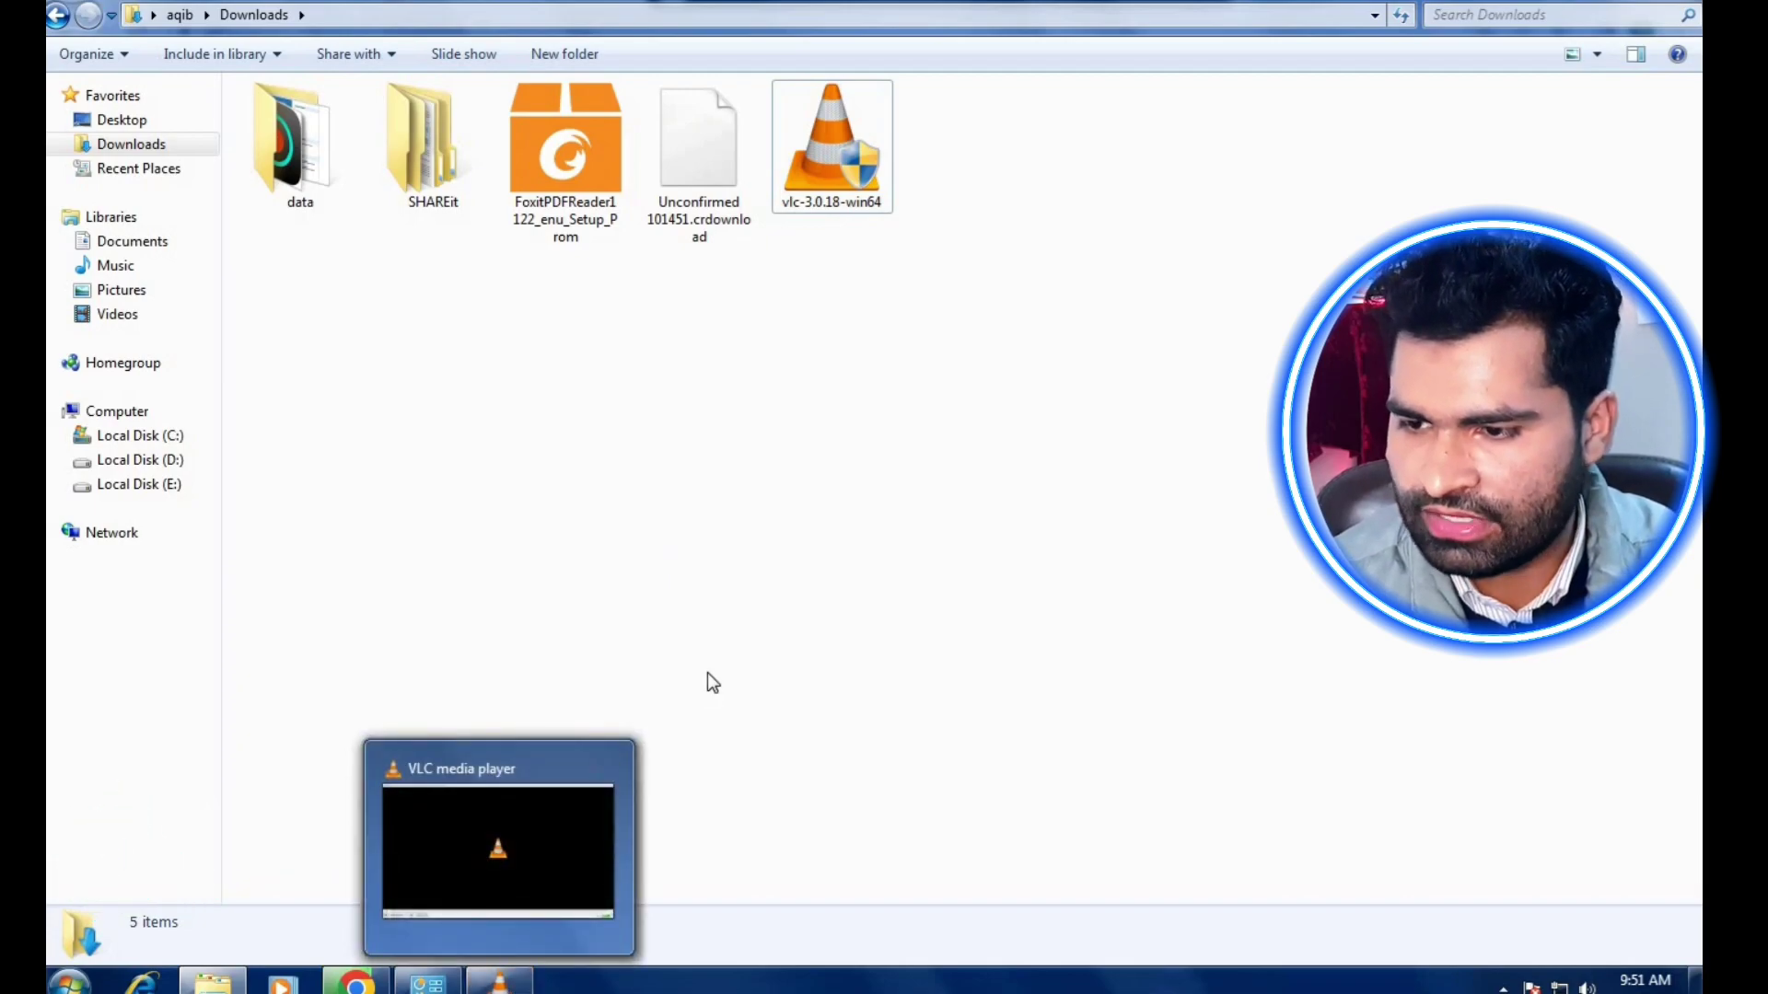
click(608, 853)
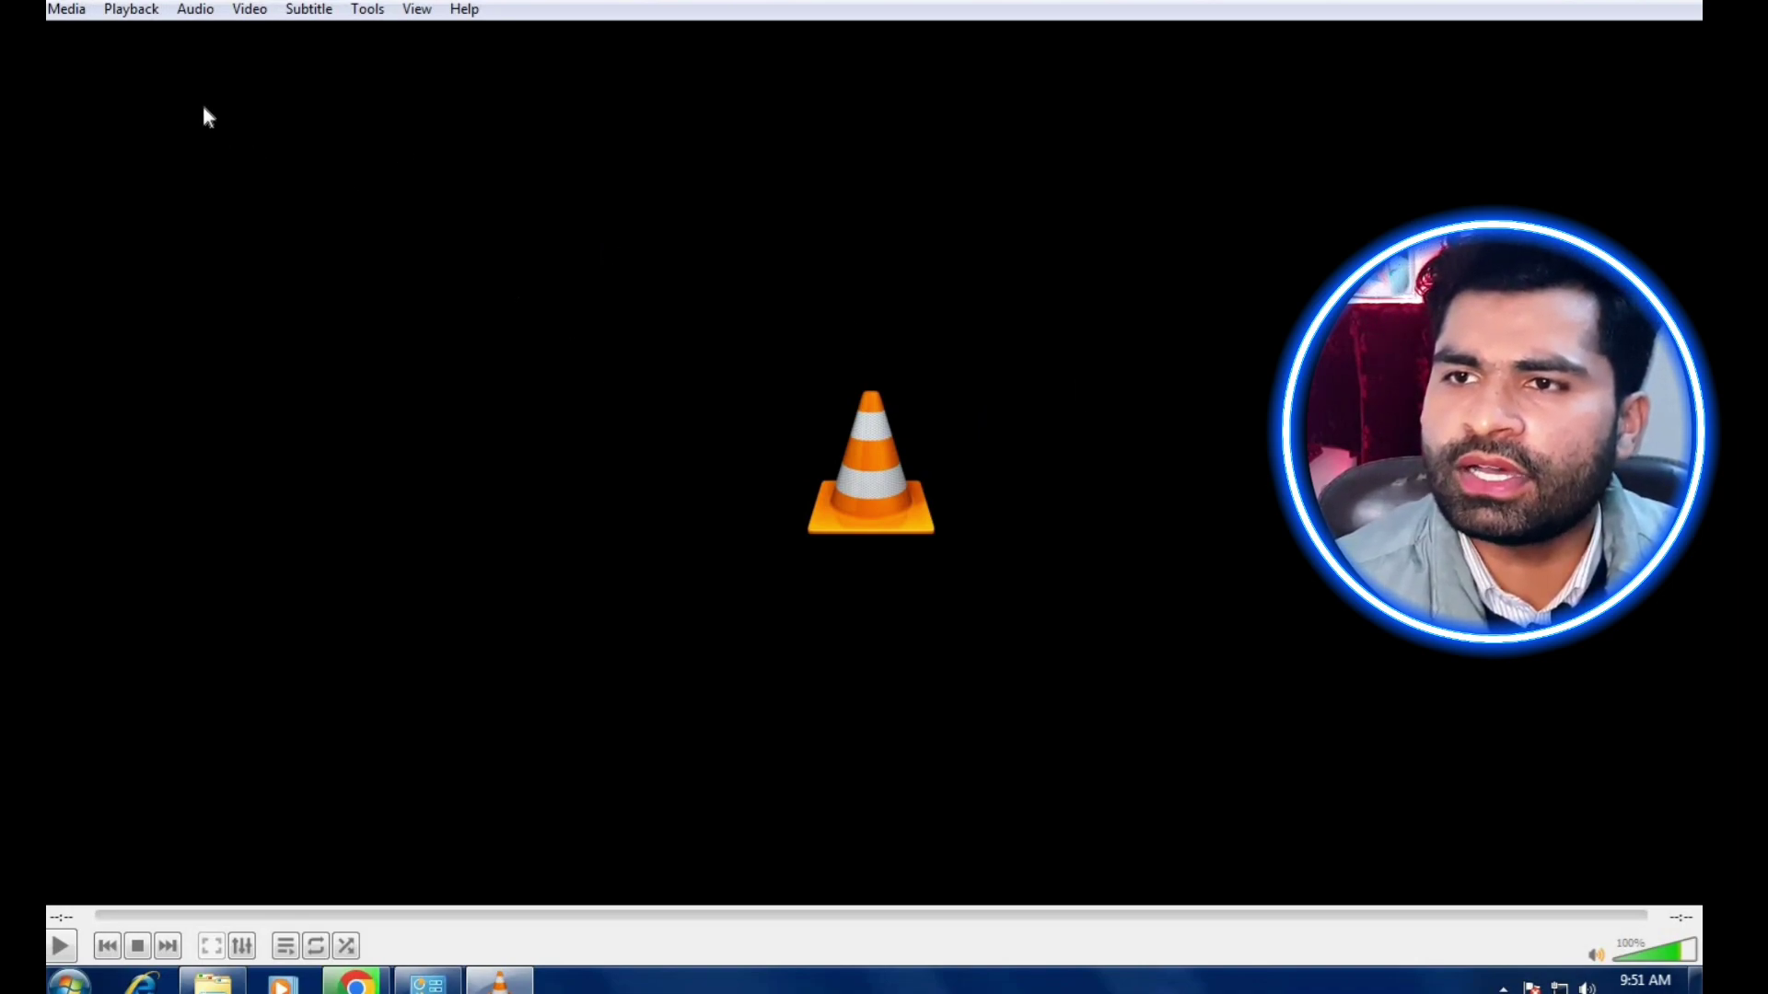
click(66, 10)
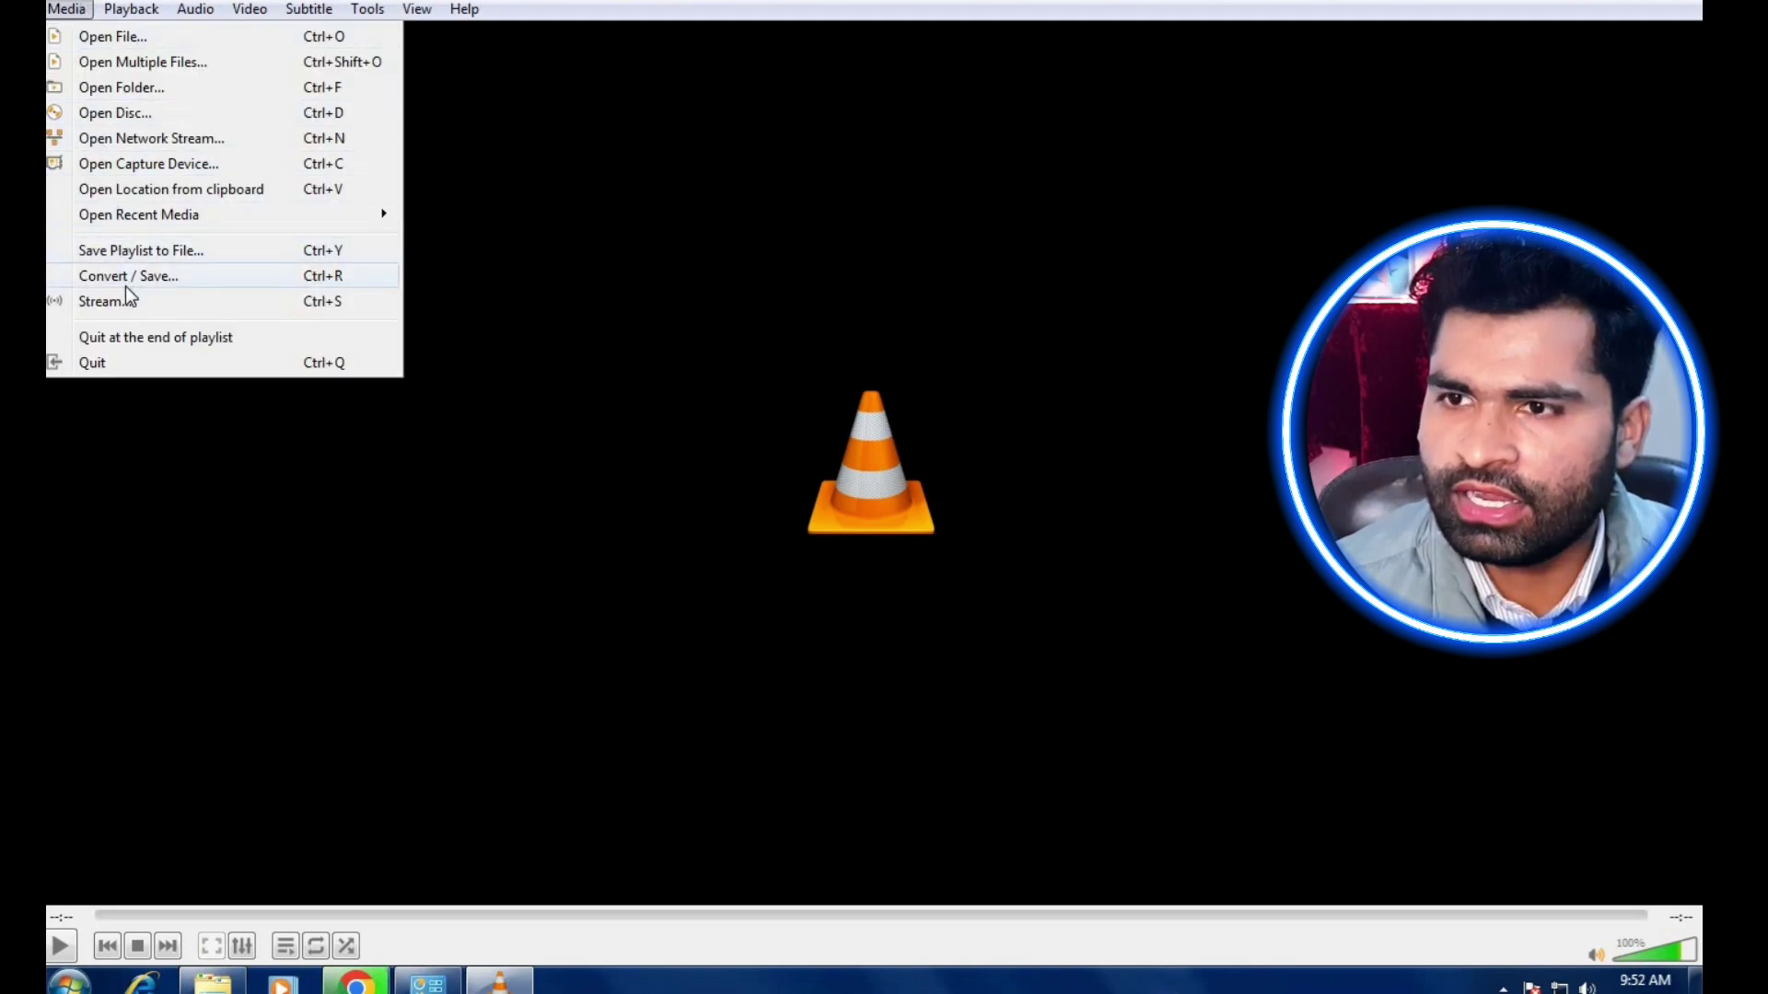
click(184, 278)
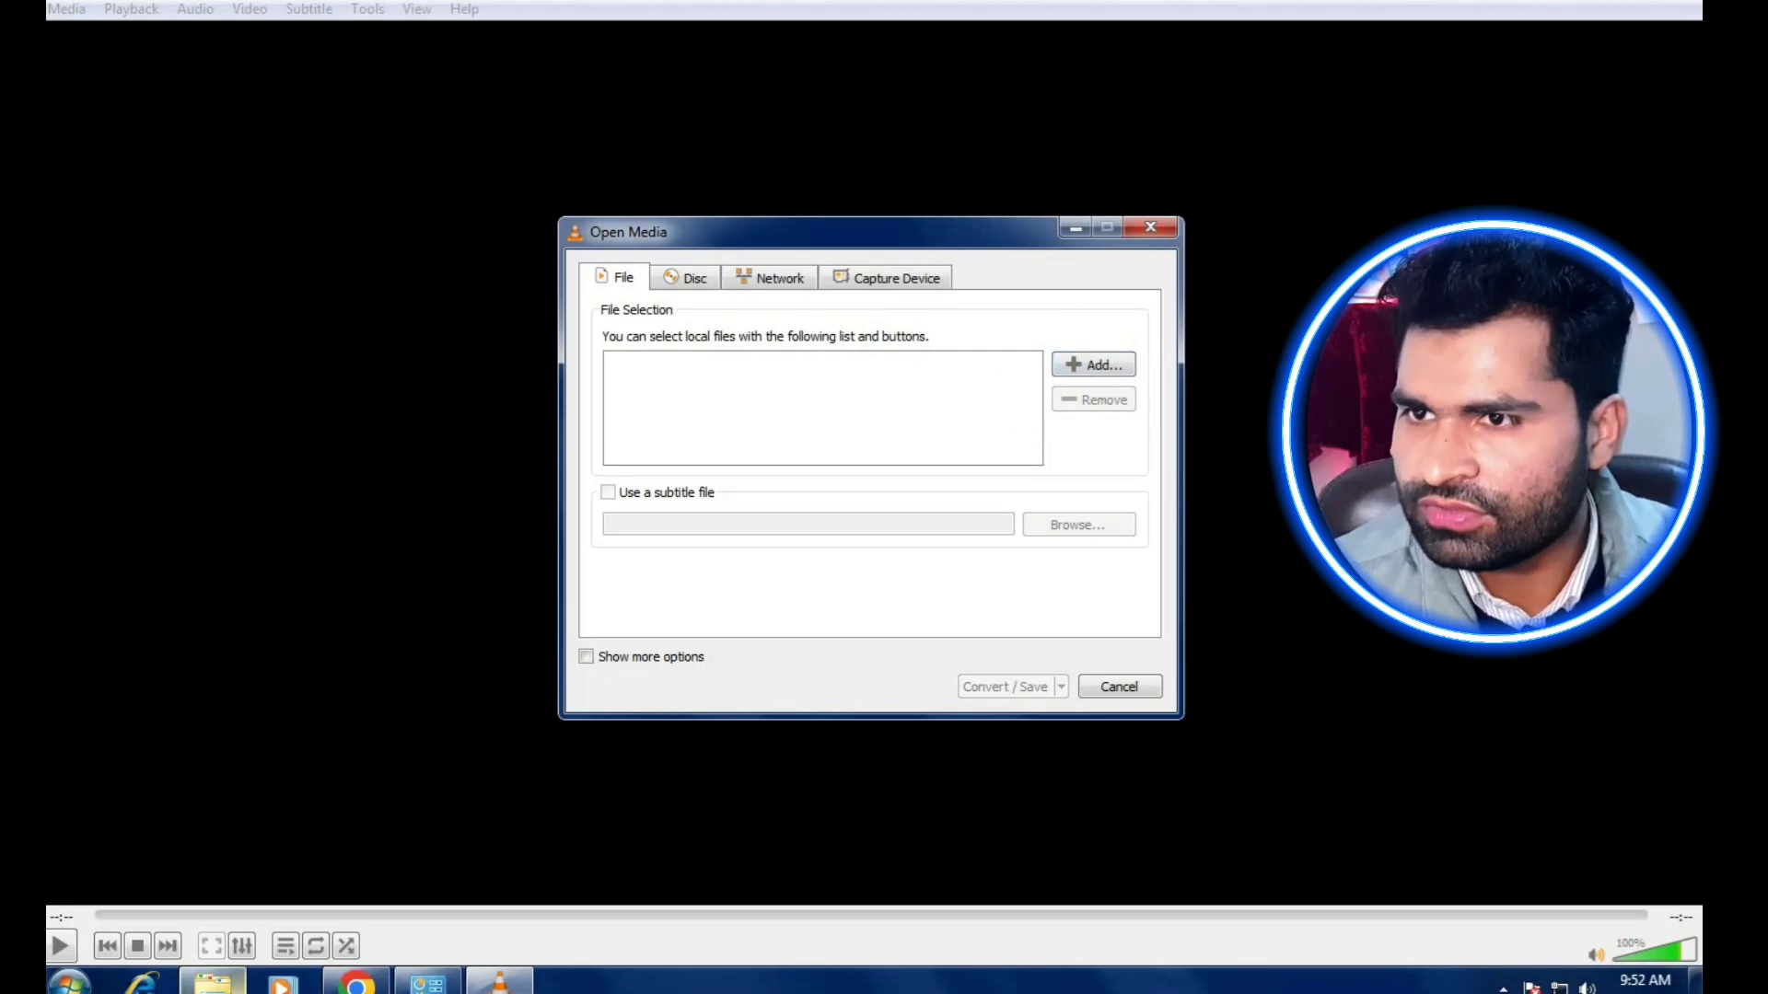
Step: Switch to Windows Explorer and examine the file type and size of the Desktop video "pdf reader" in its properties
click(213, 981)
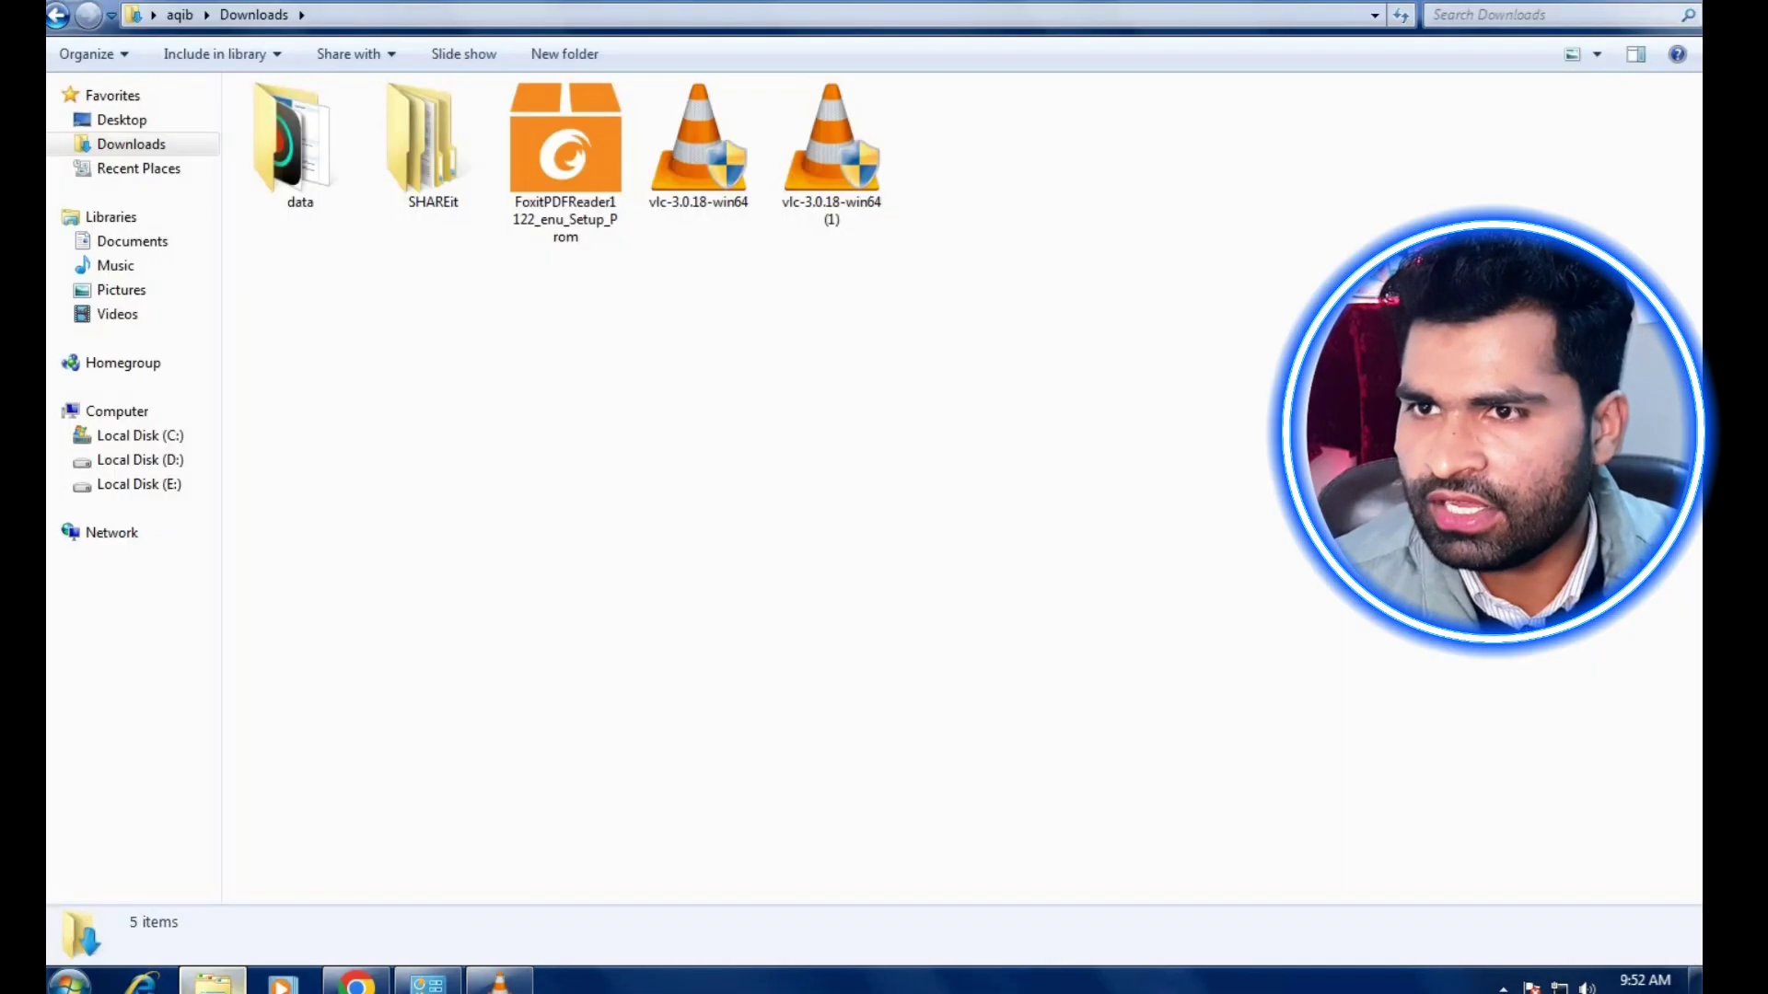
click(154, 123)
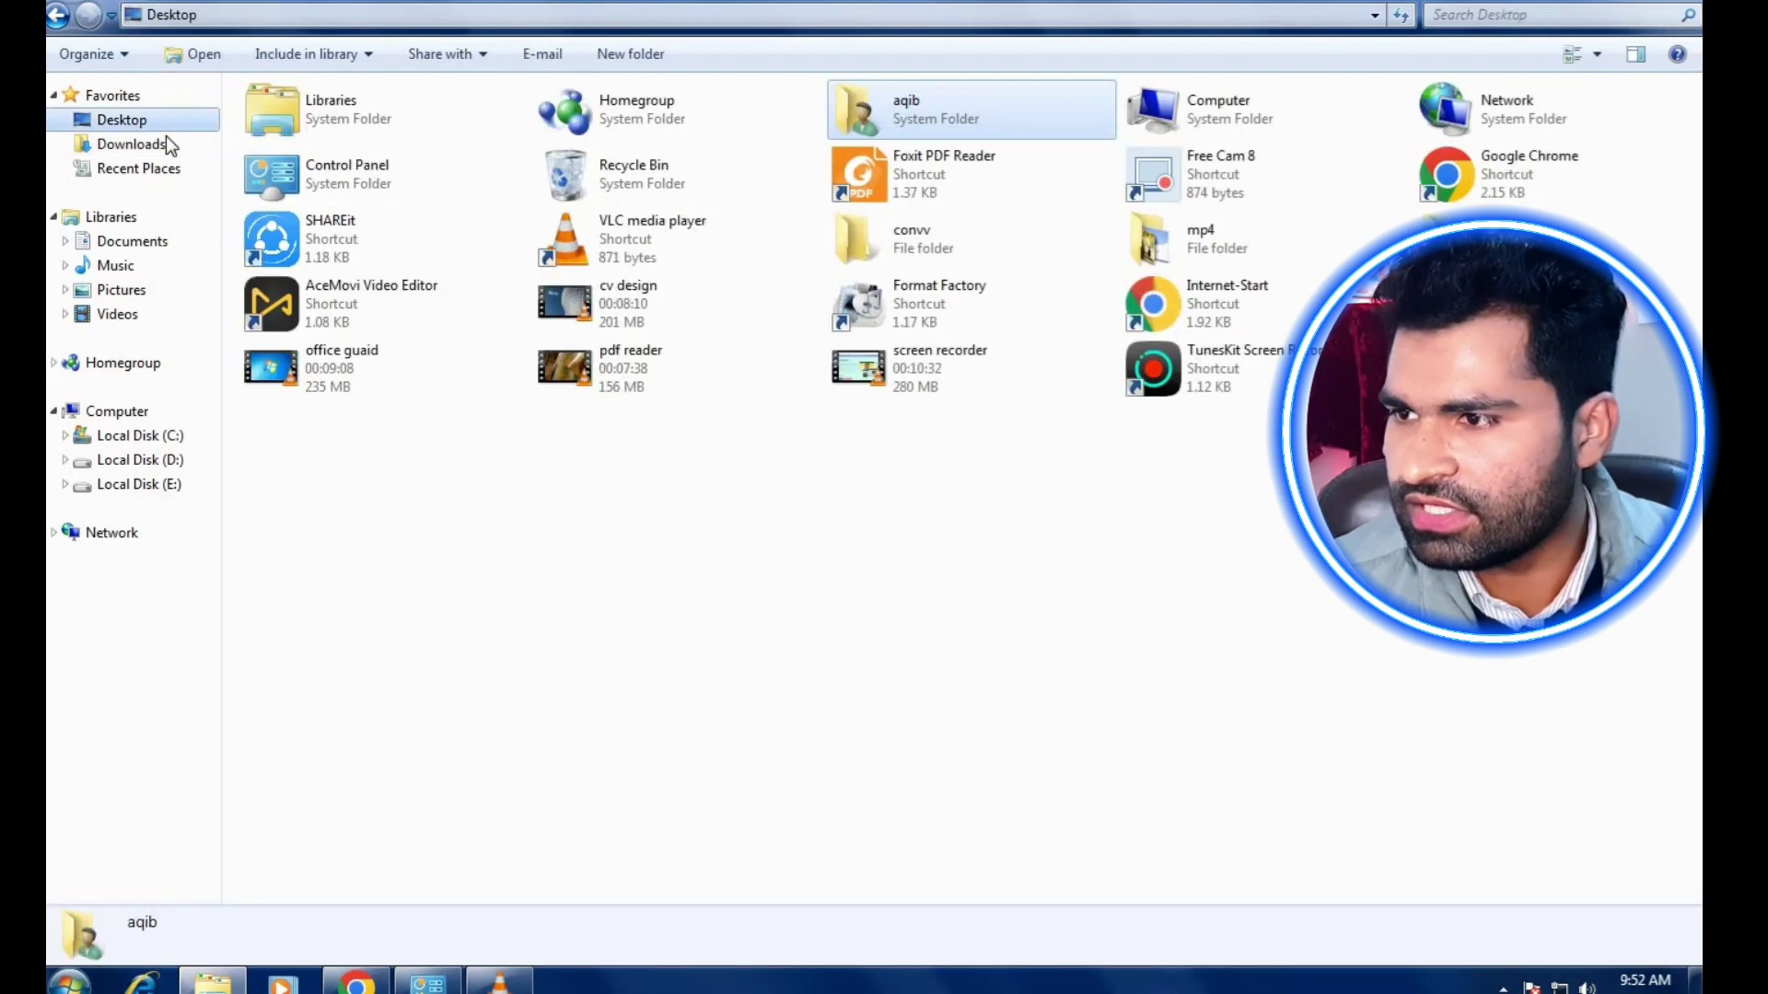
right_click(892, 557)
click(1010, 650)
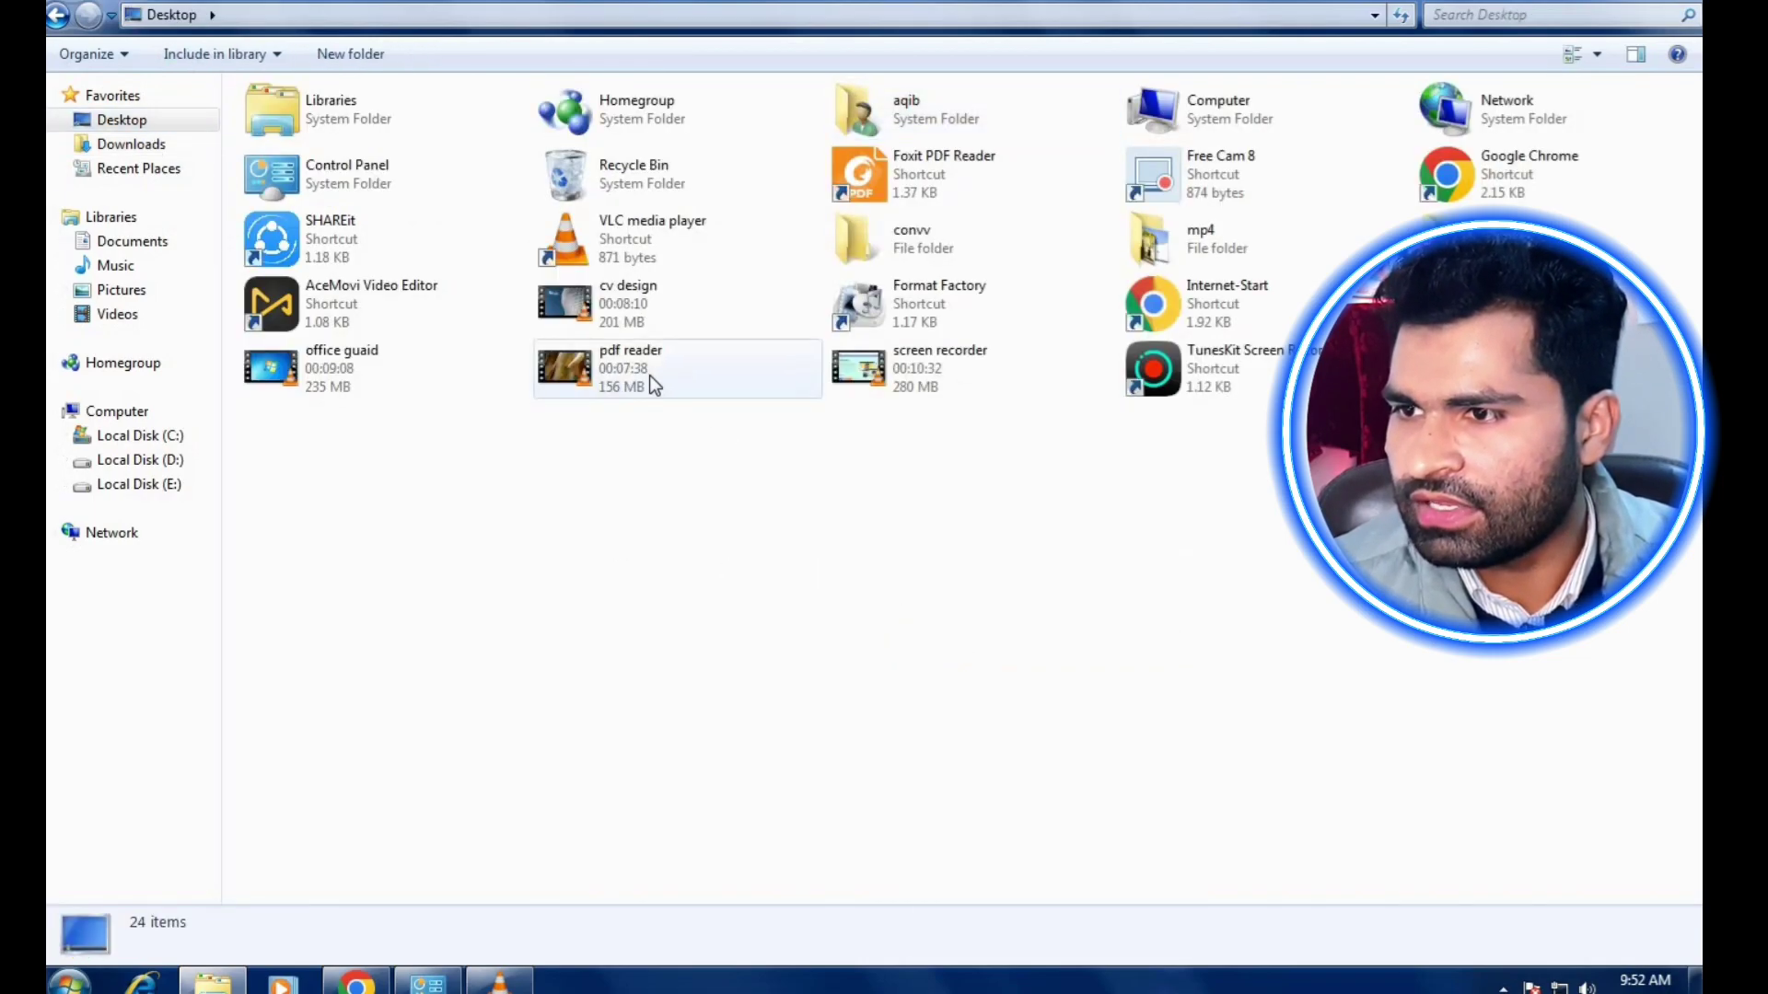
click(651, 377)
right_click(670, 378)
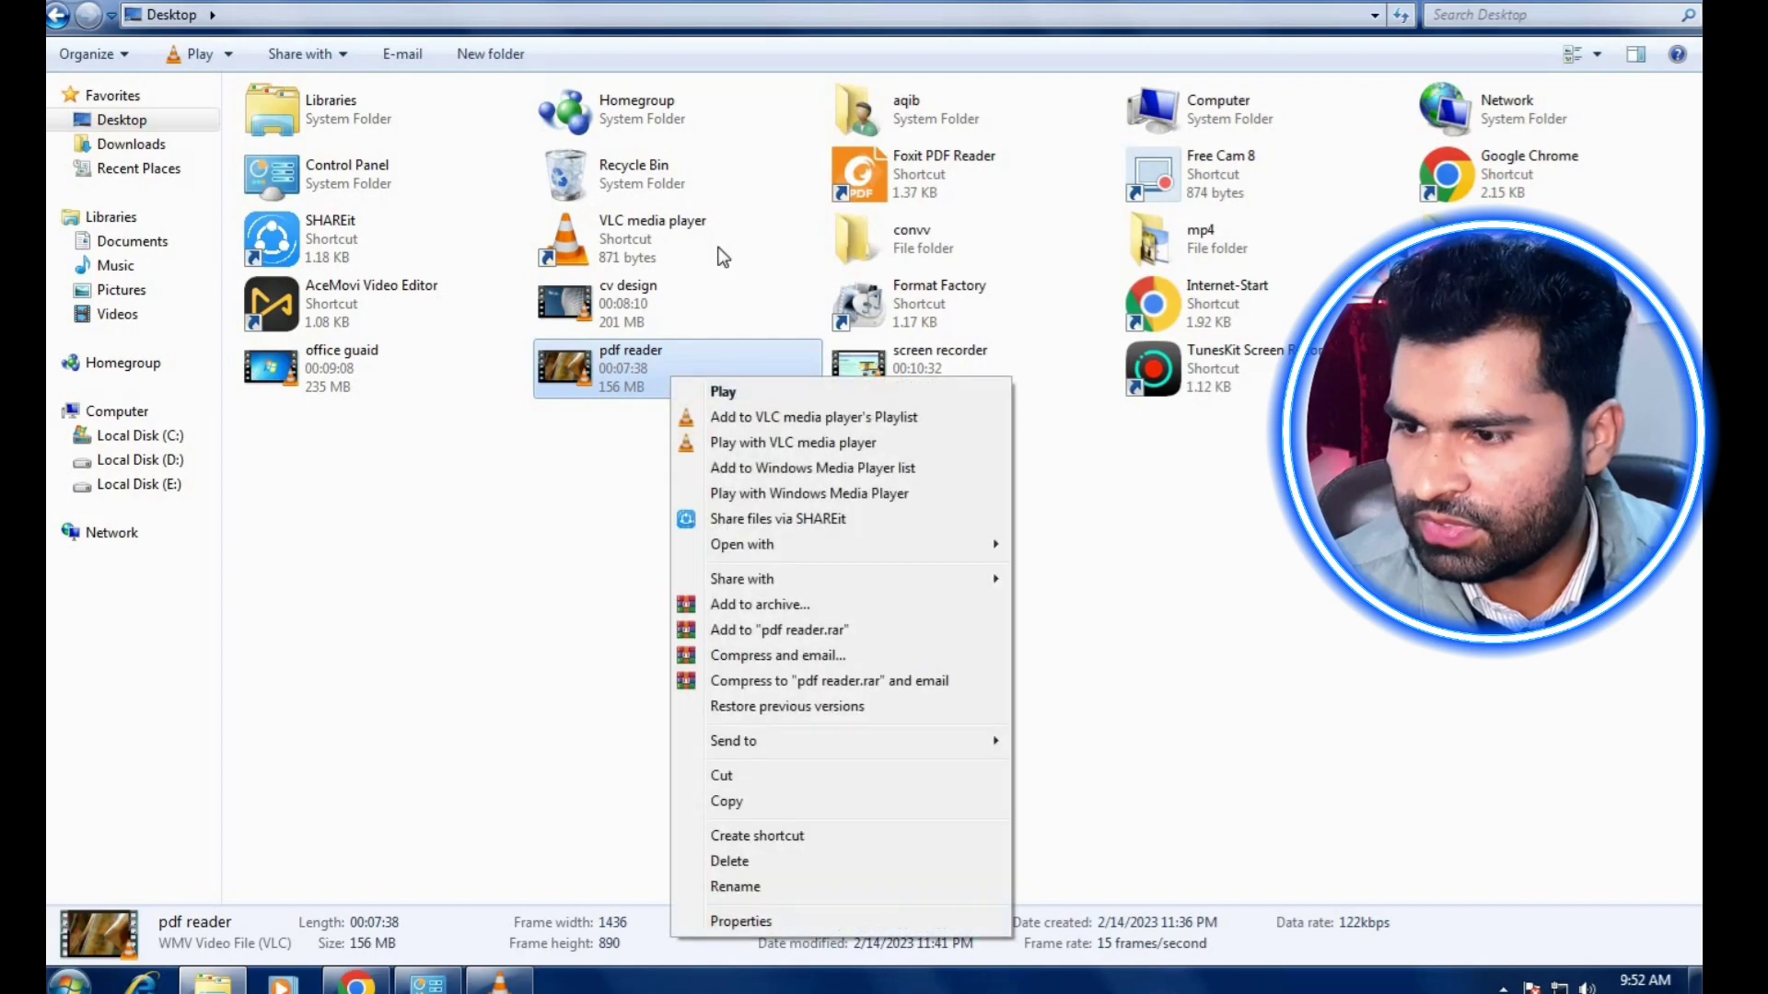
click(770, 920)
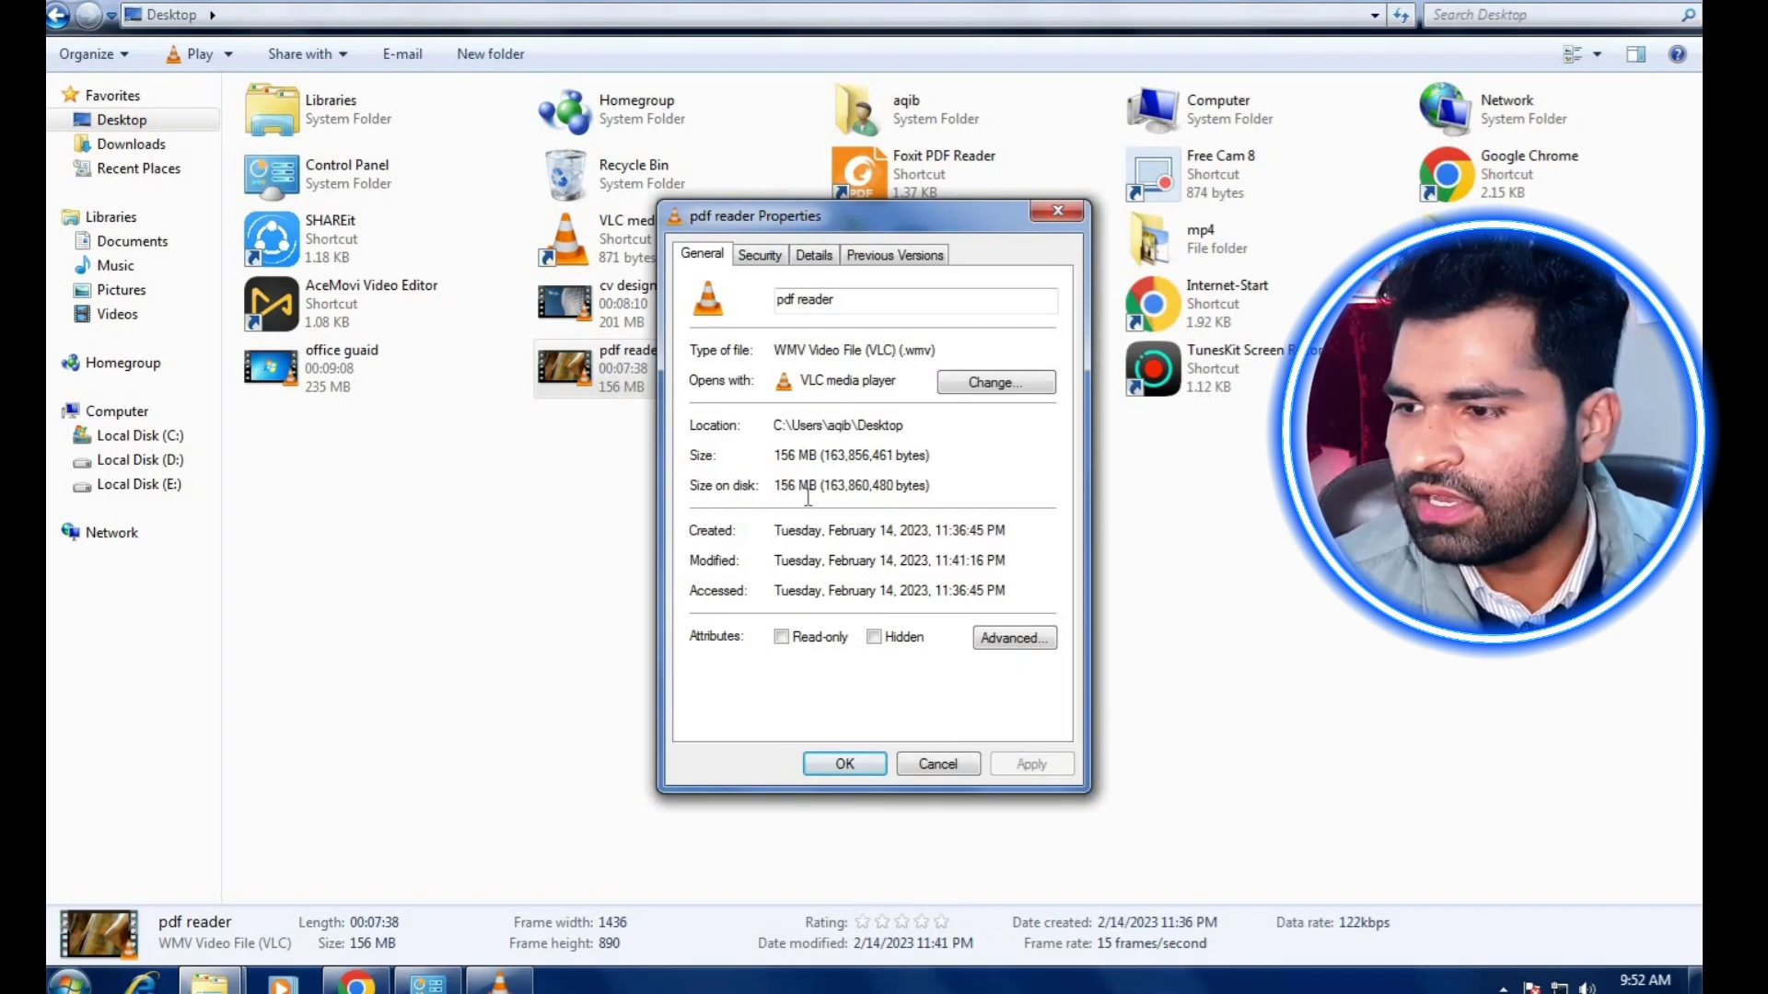
click(948, 764)
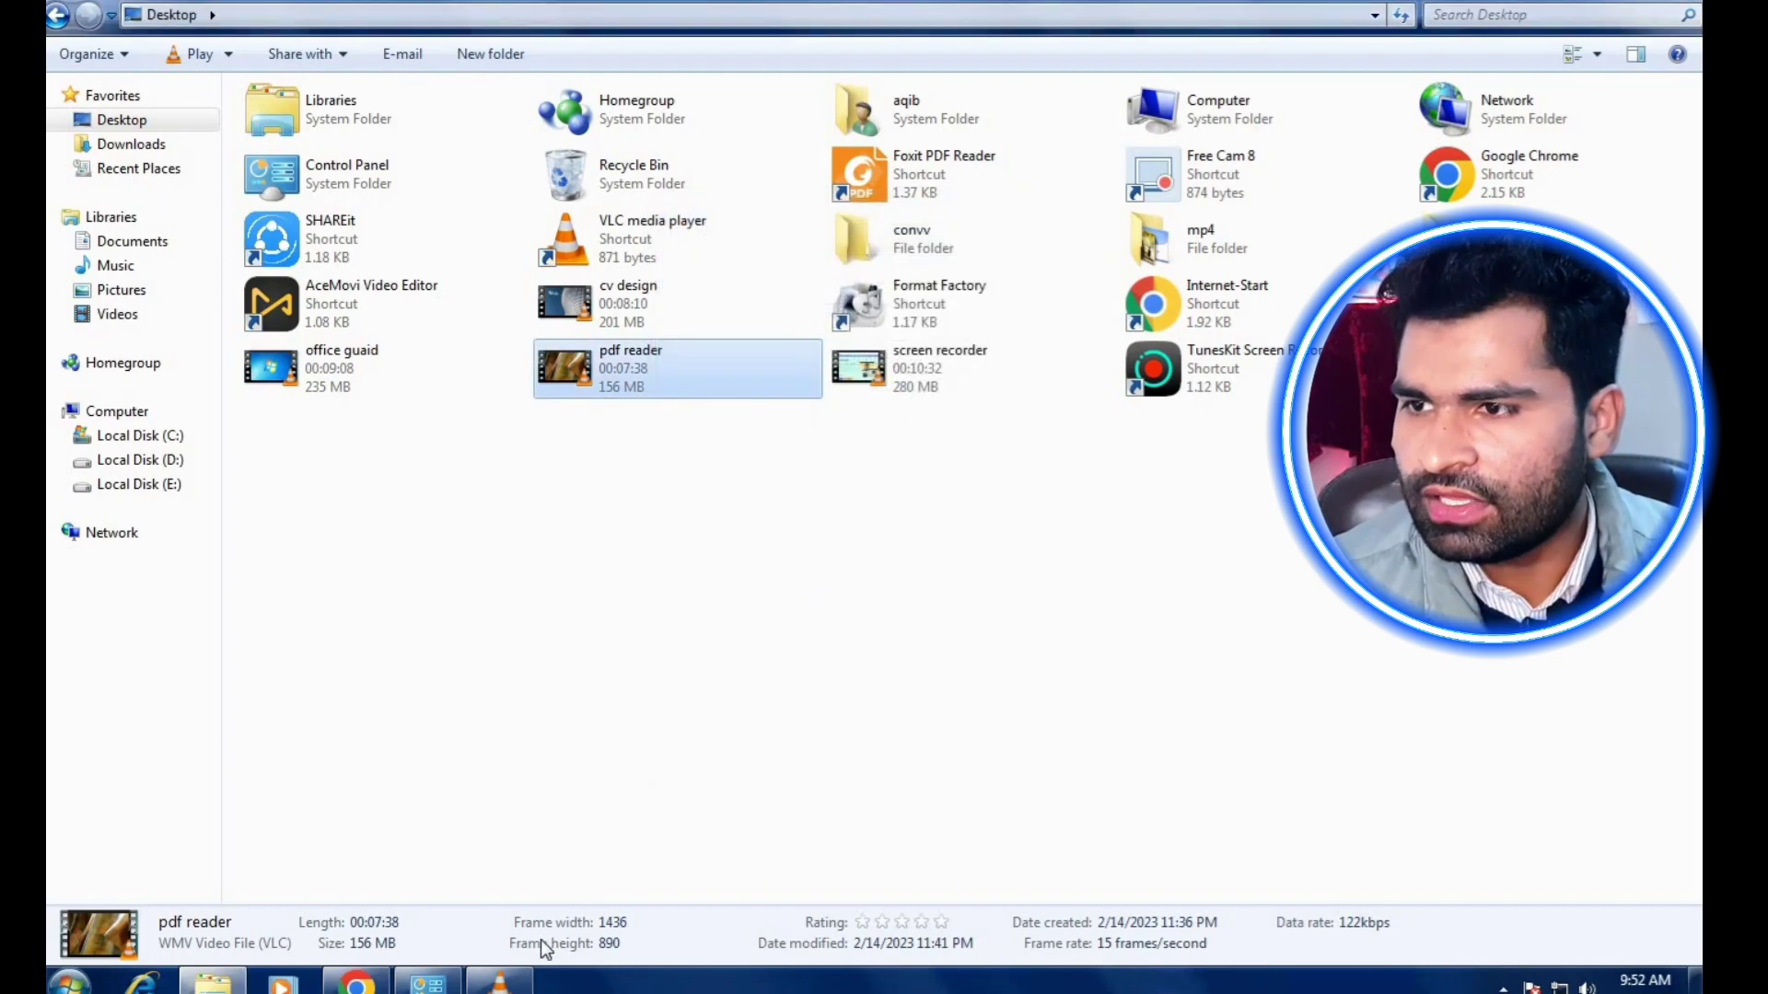
right_click(703, 377)
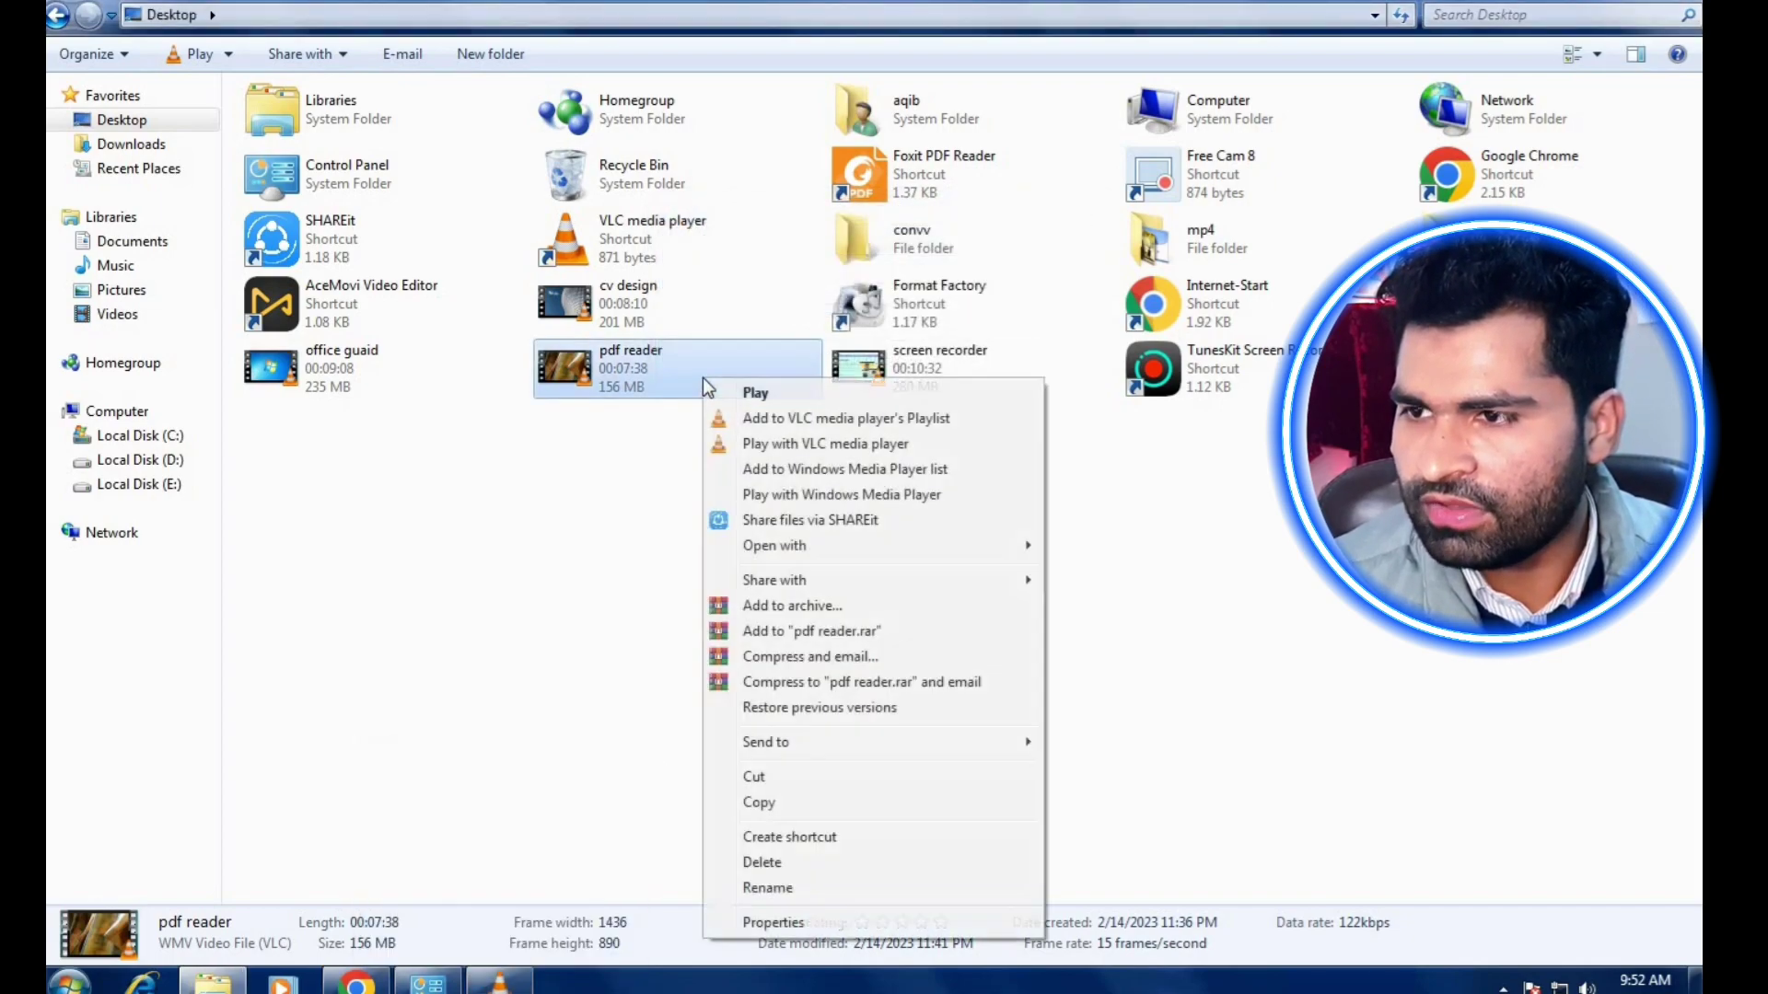
click(747, 920)
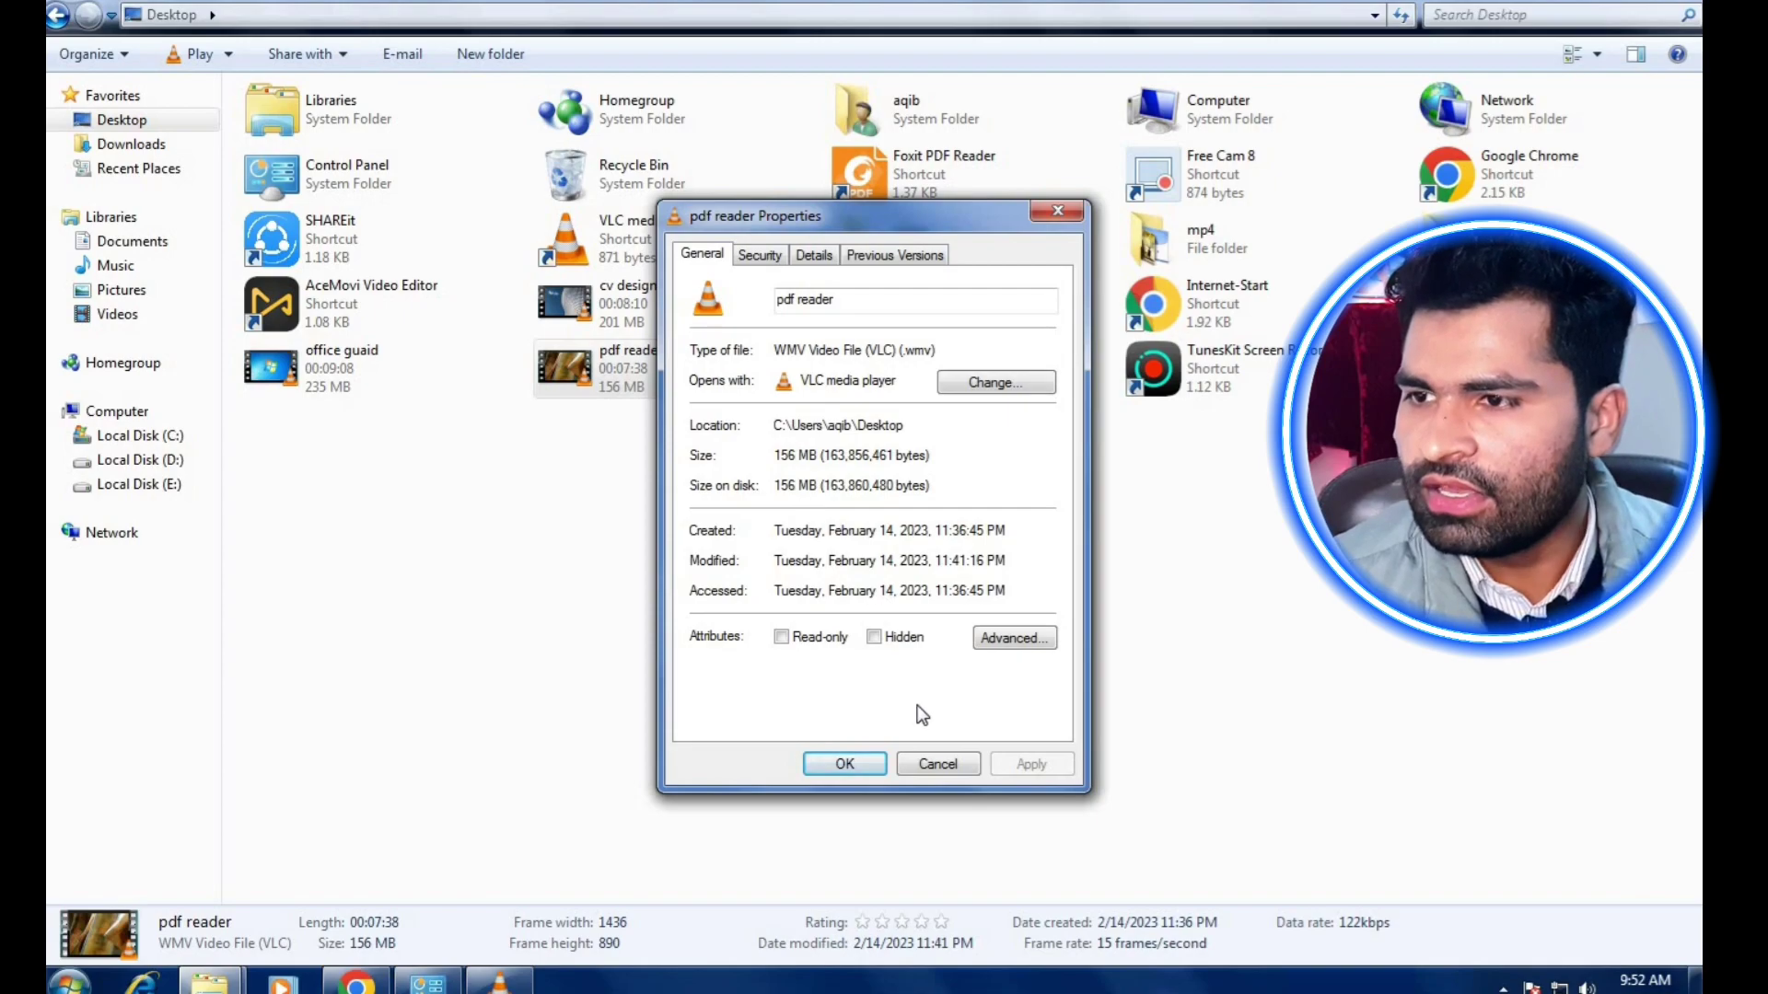
click(844, 764)
click(792, 550)
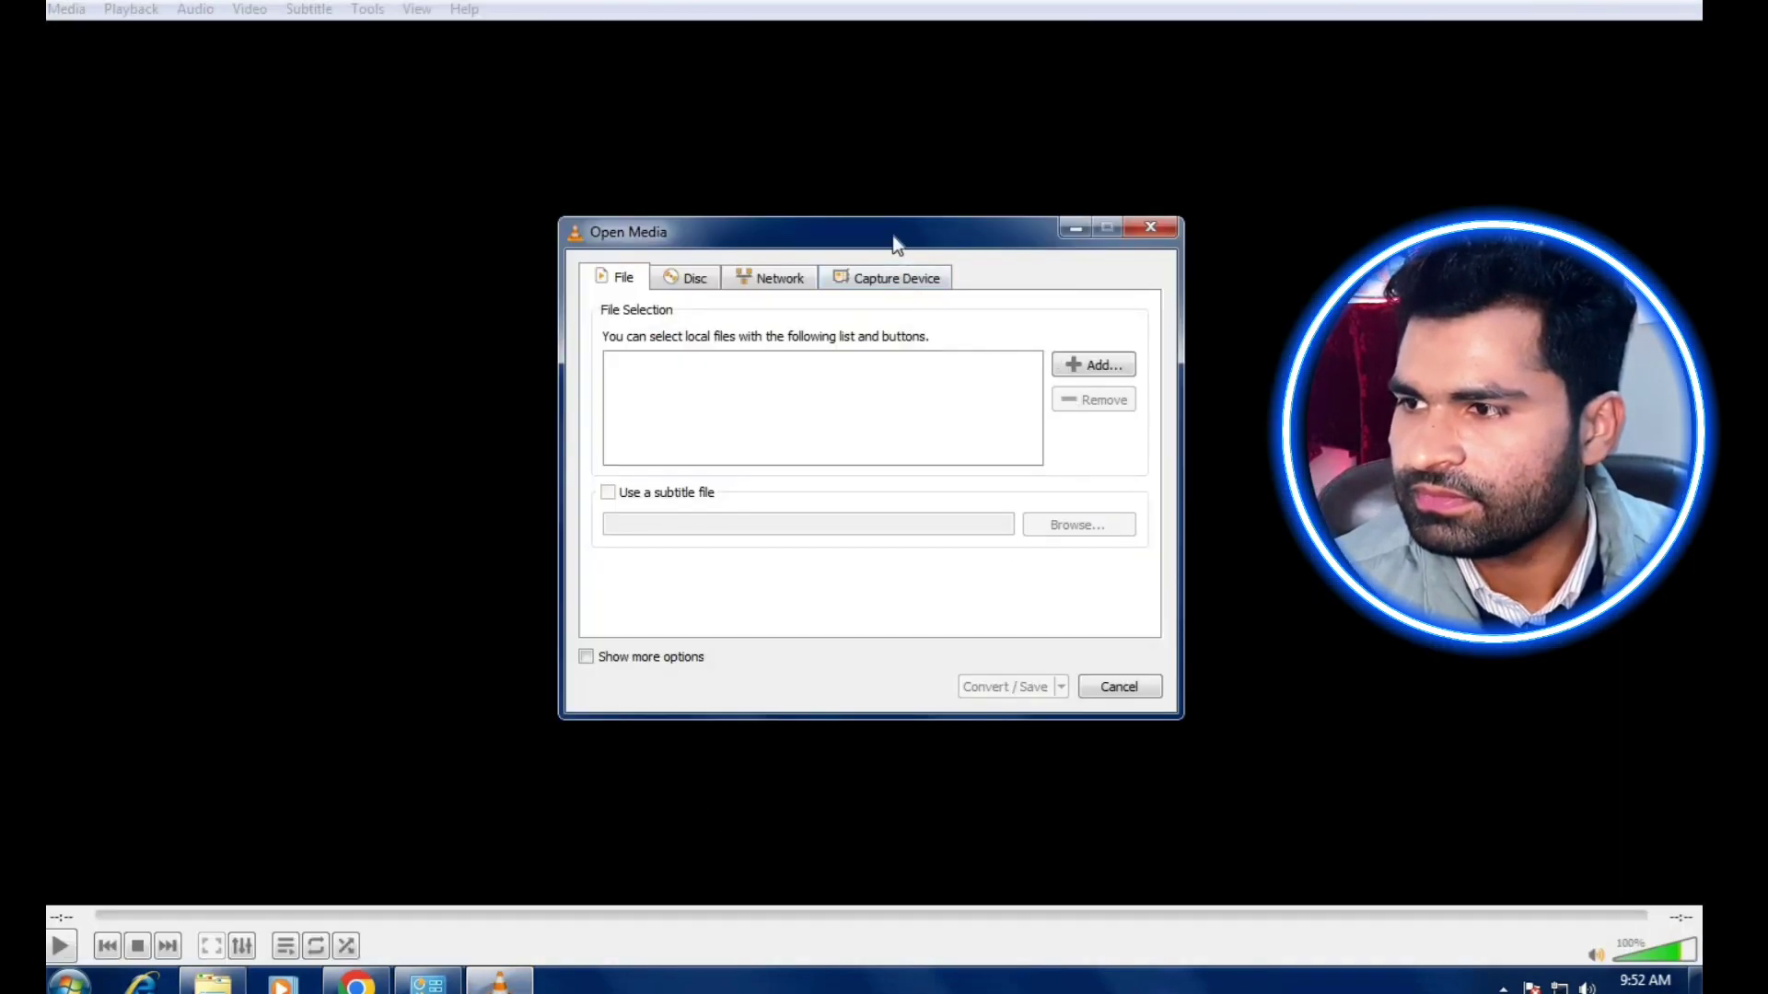
Step: Add the video "pdf reader" from the Desktop to VLC's list of files to convert
drag(878, 210, 858, 171)
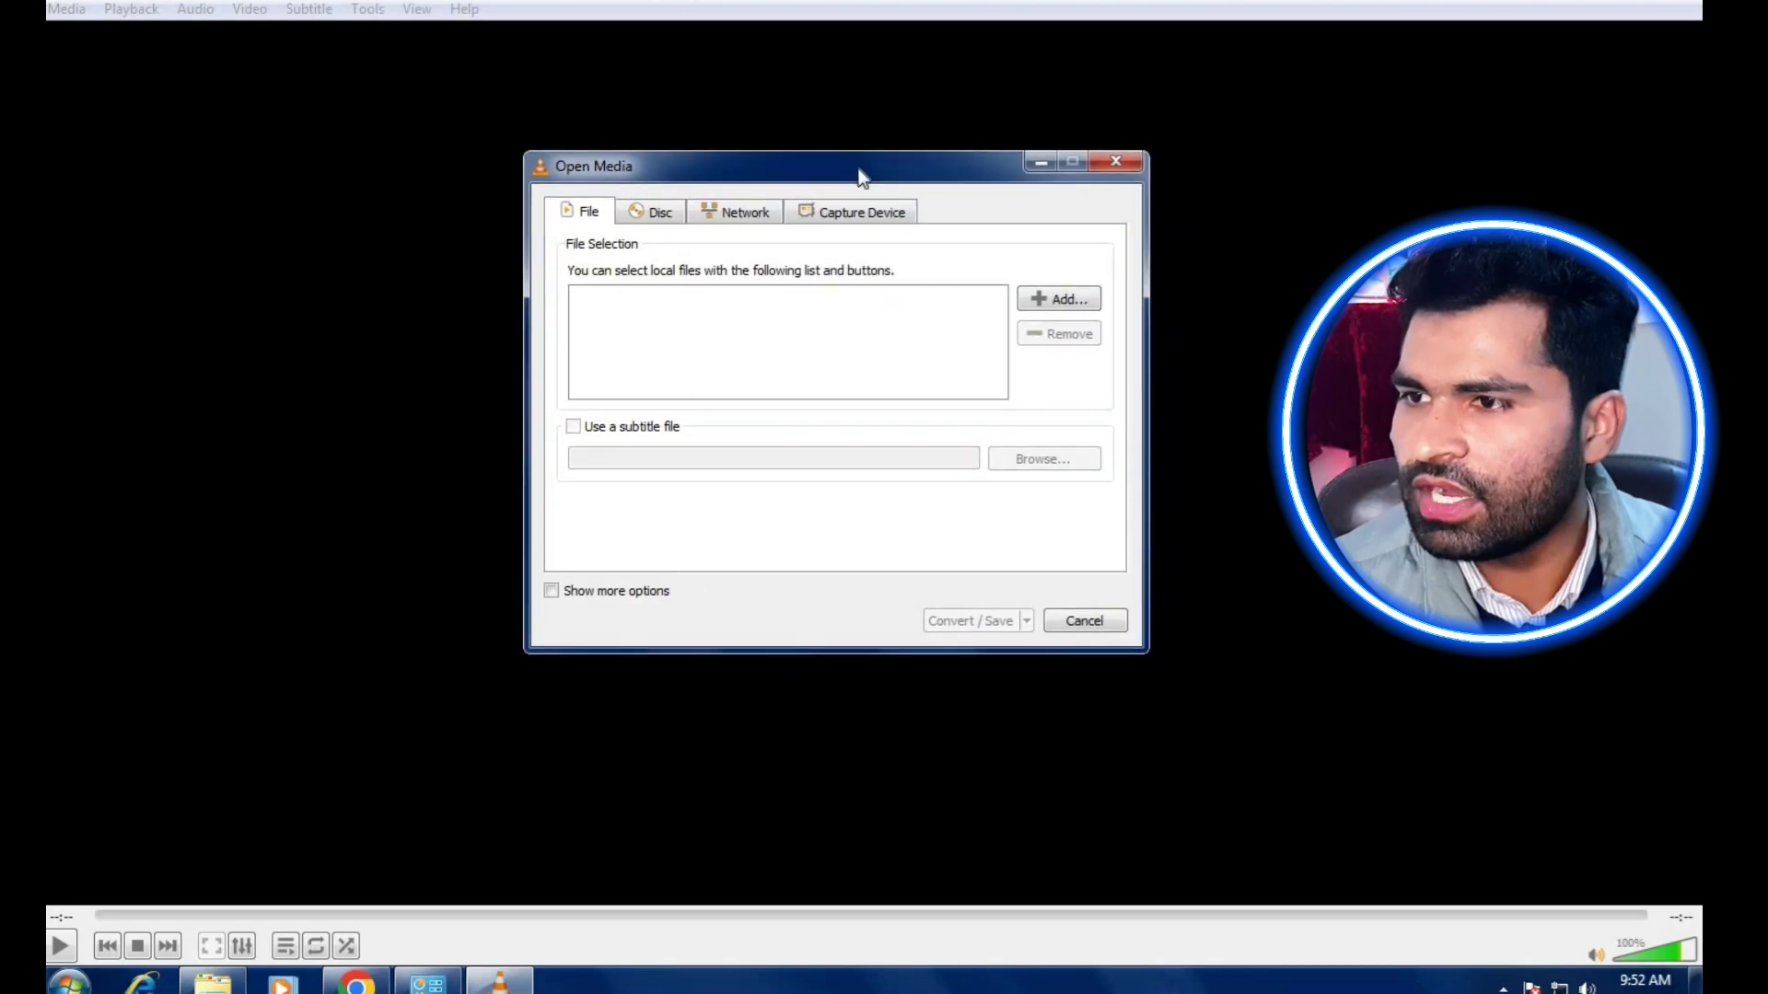
click(1066, 300)
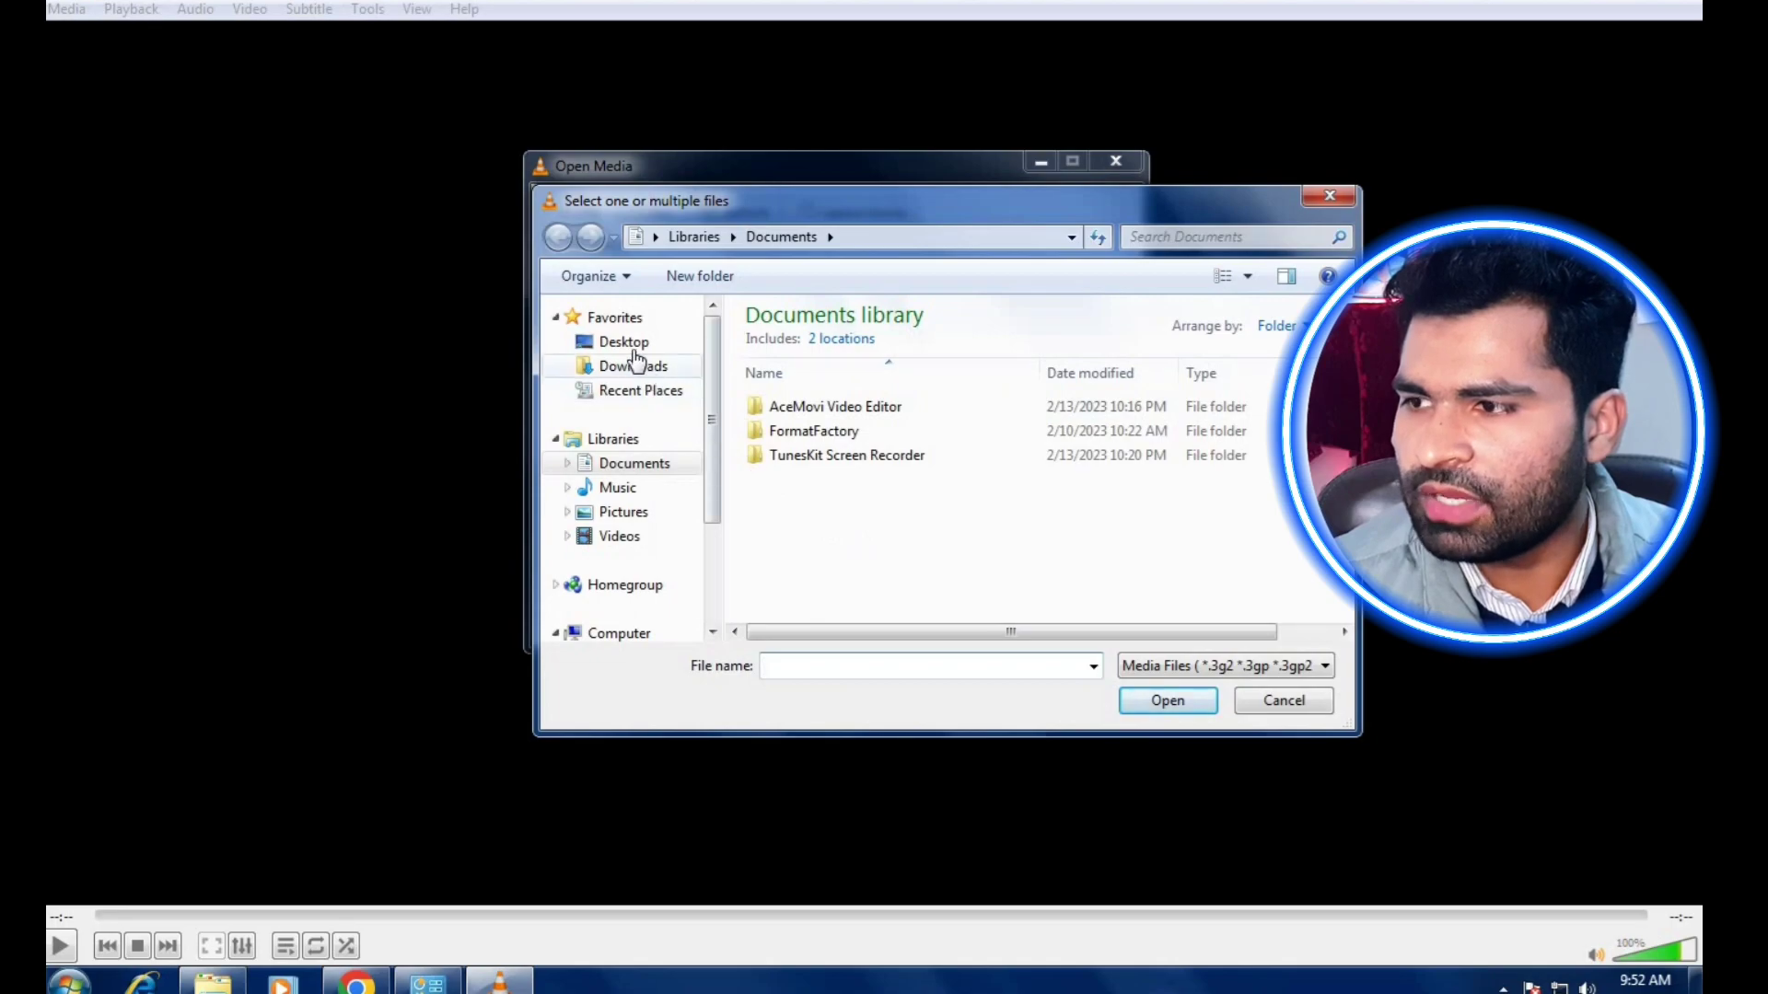
click(629, 344)
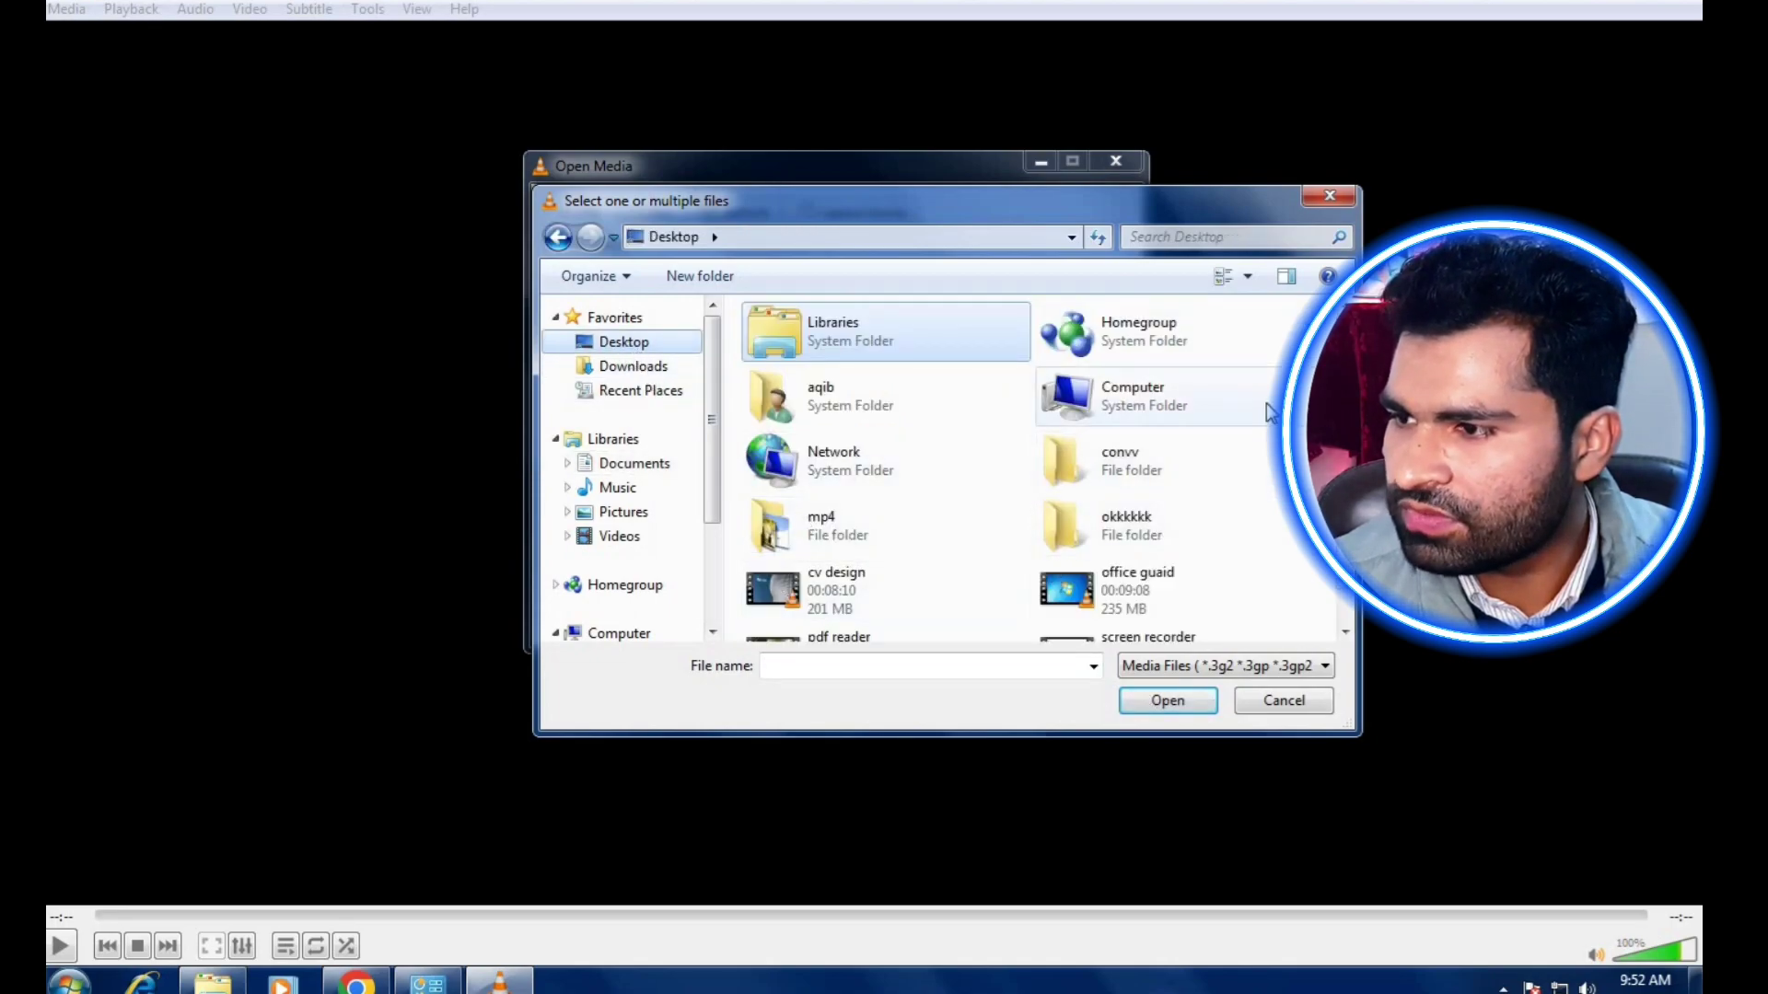
scroll(1255, 444, down, 1)
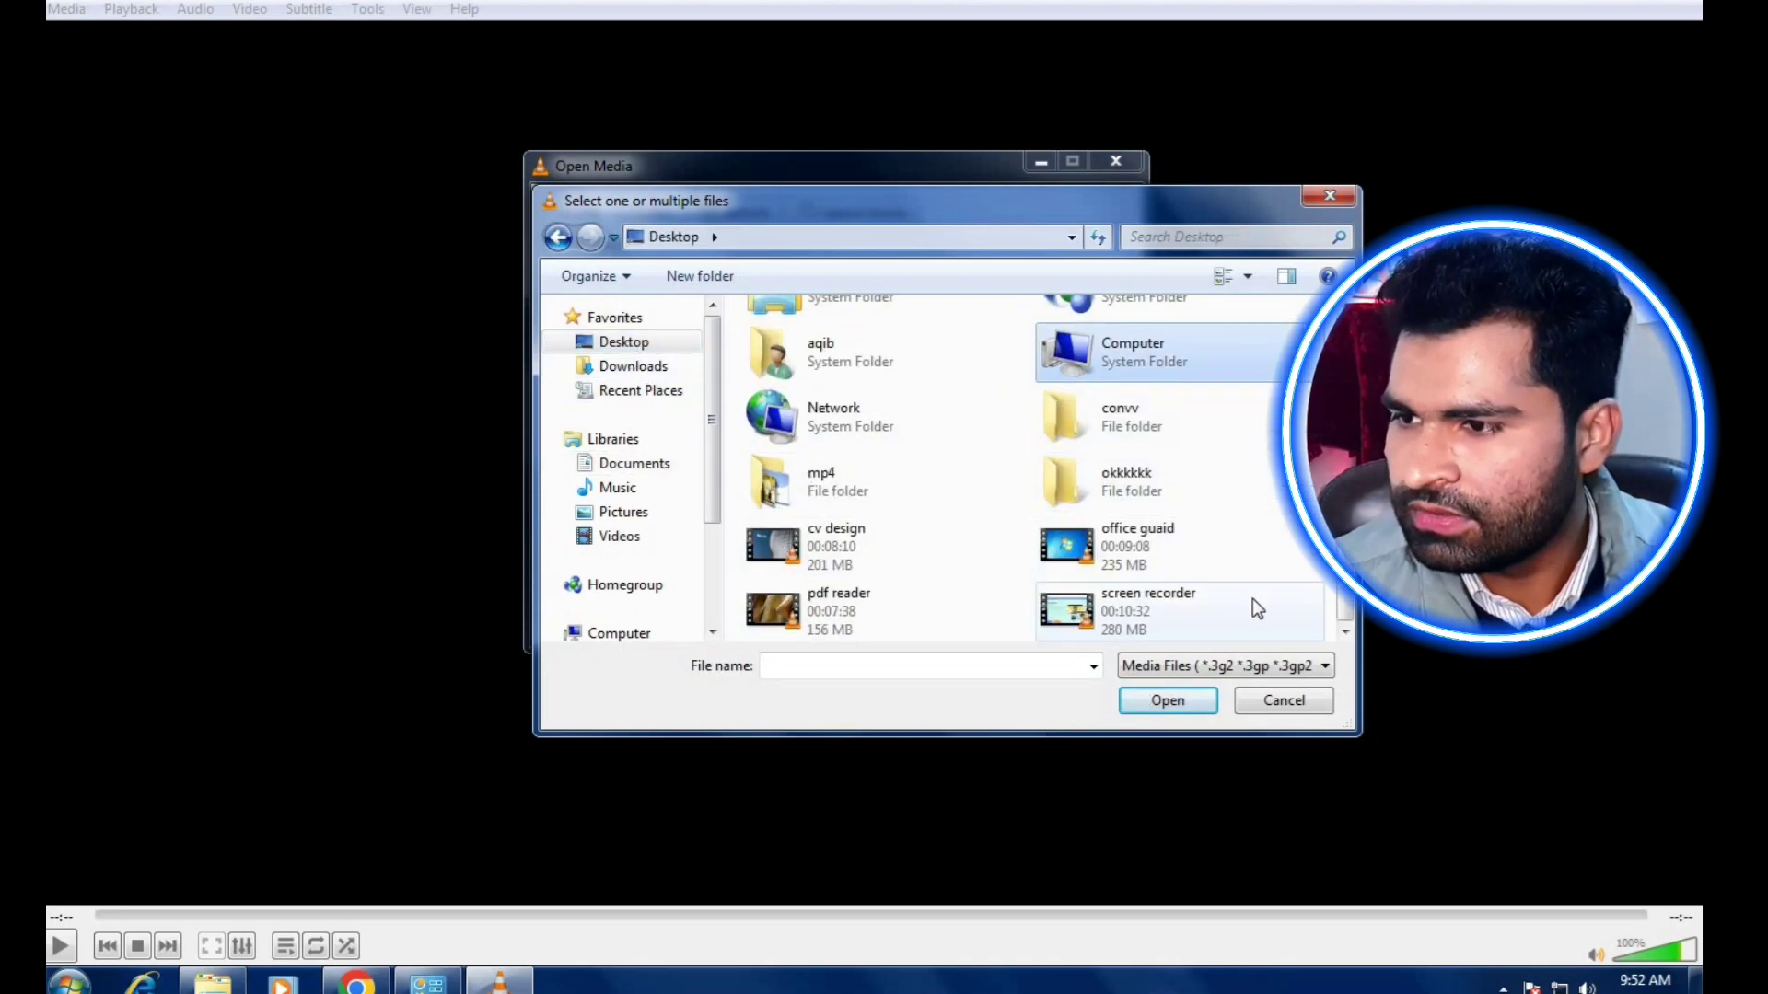
click(845, 609)
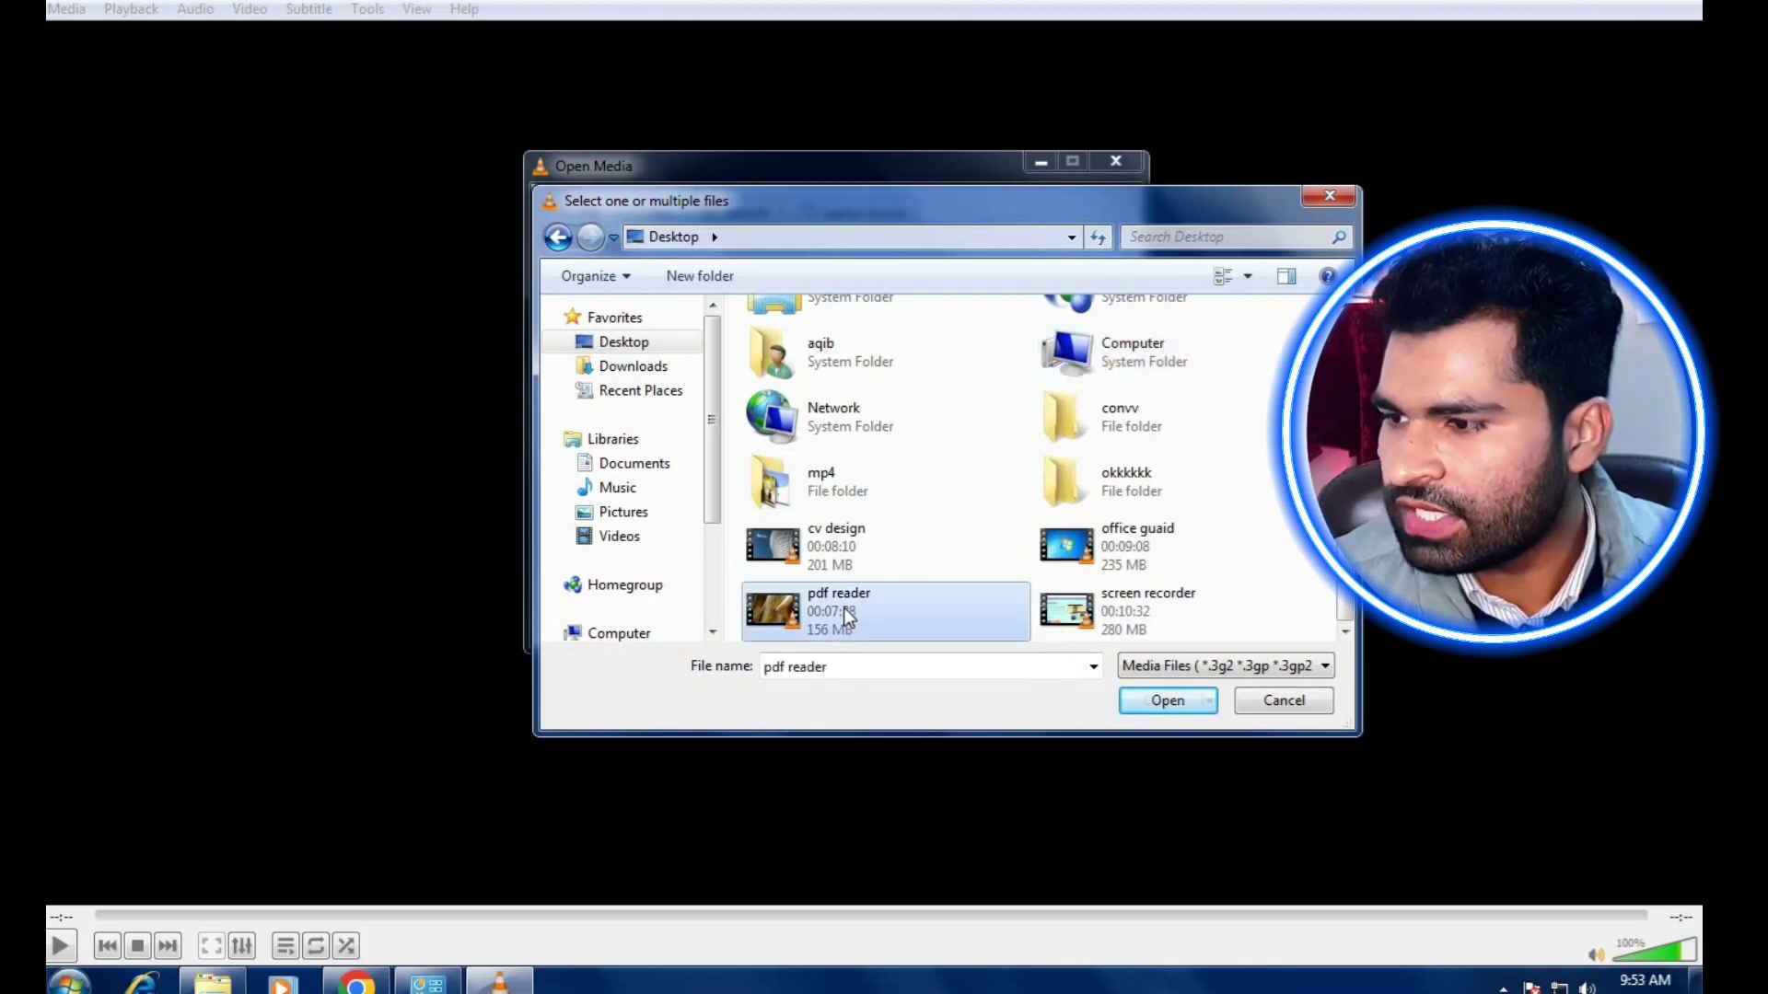
click(1160, 701)
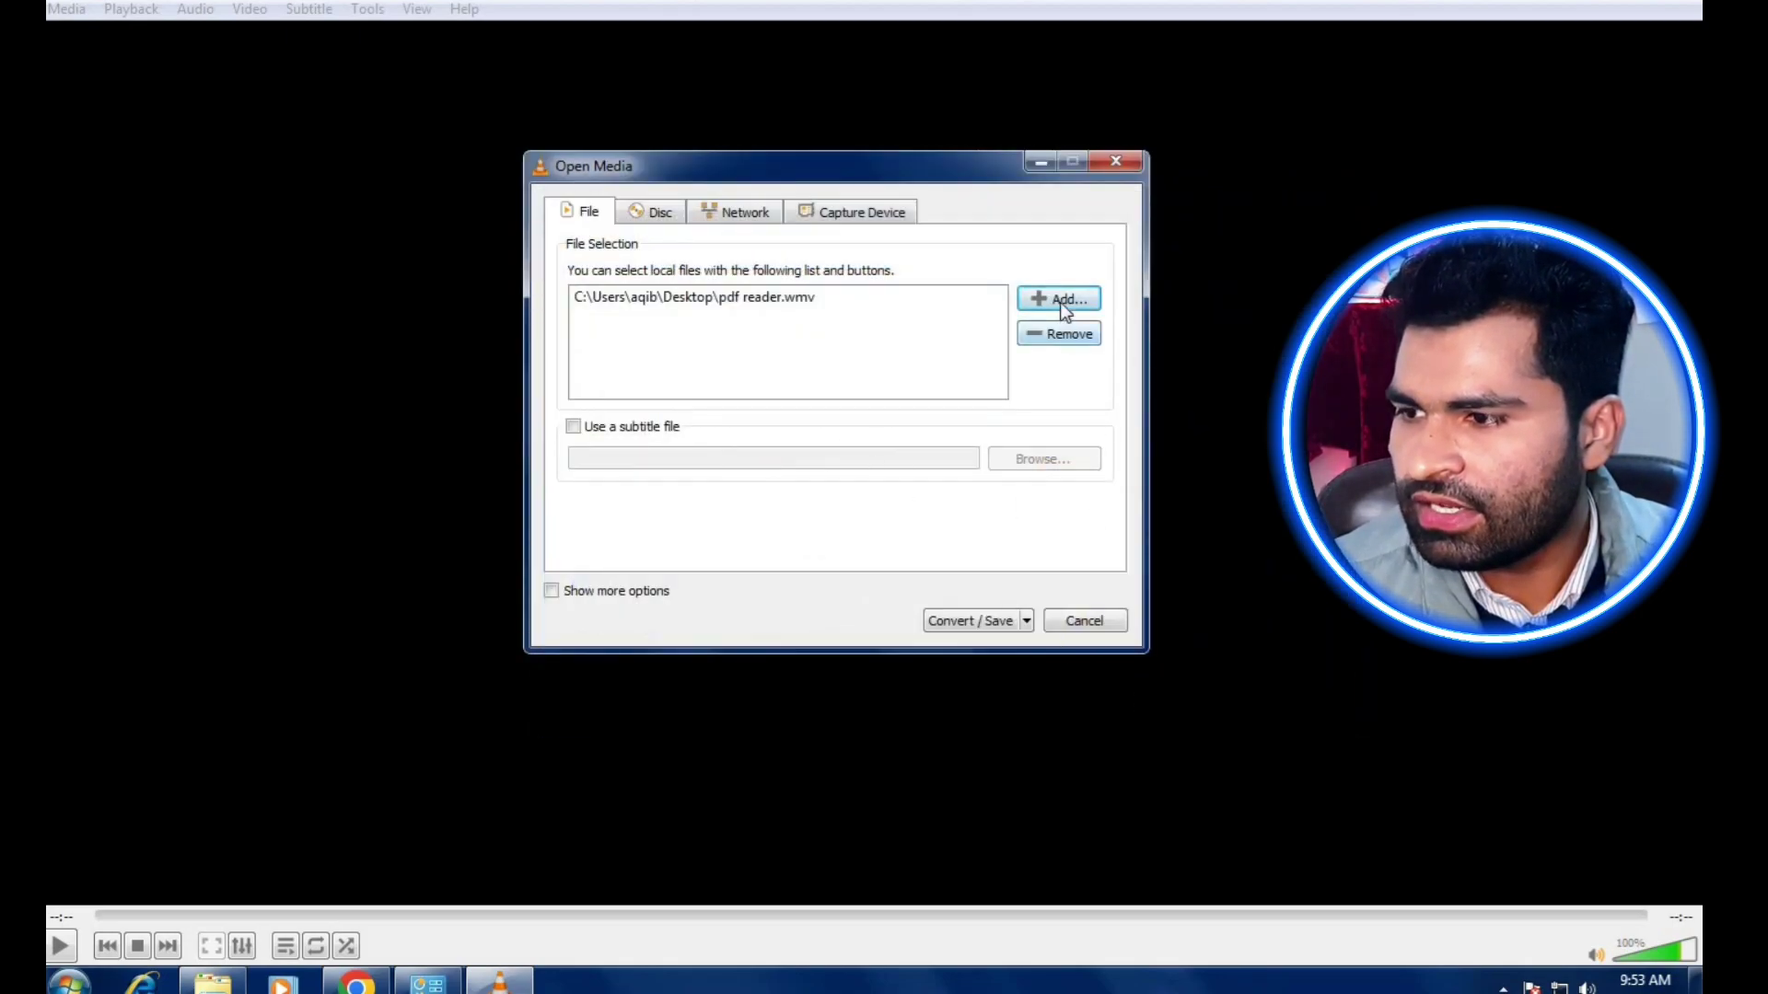
Step: Continue to the conversion settings for the added video and choose the "Video for Youtube HD" profile
click(961, 623)
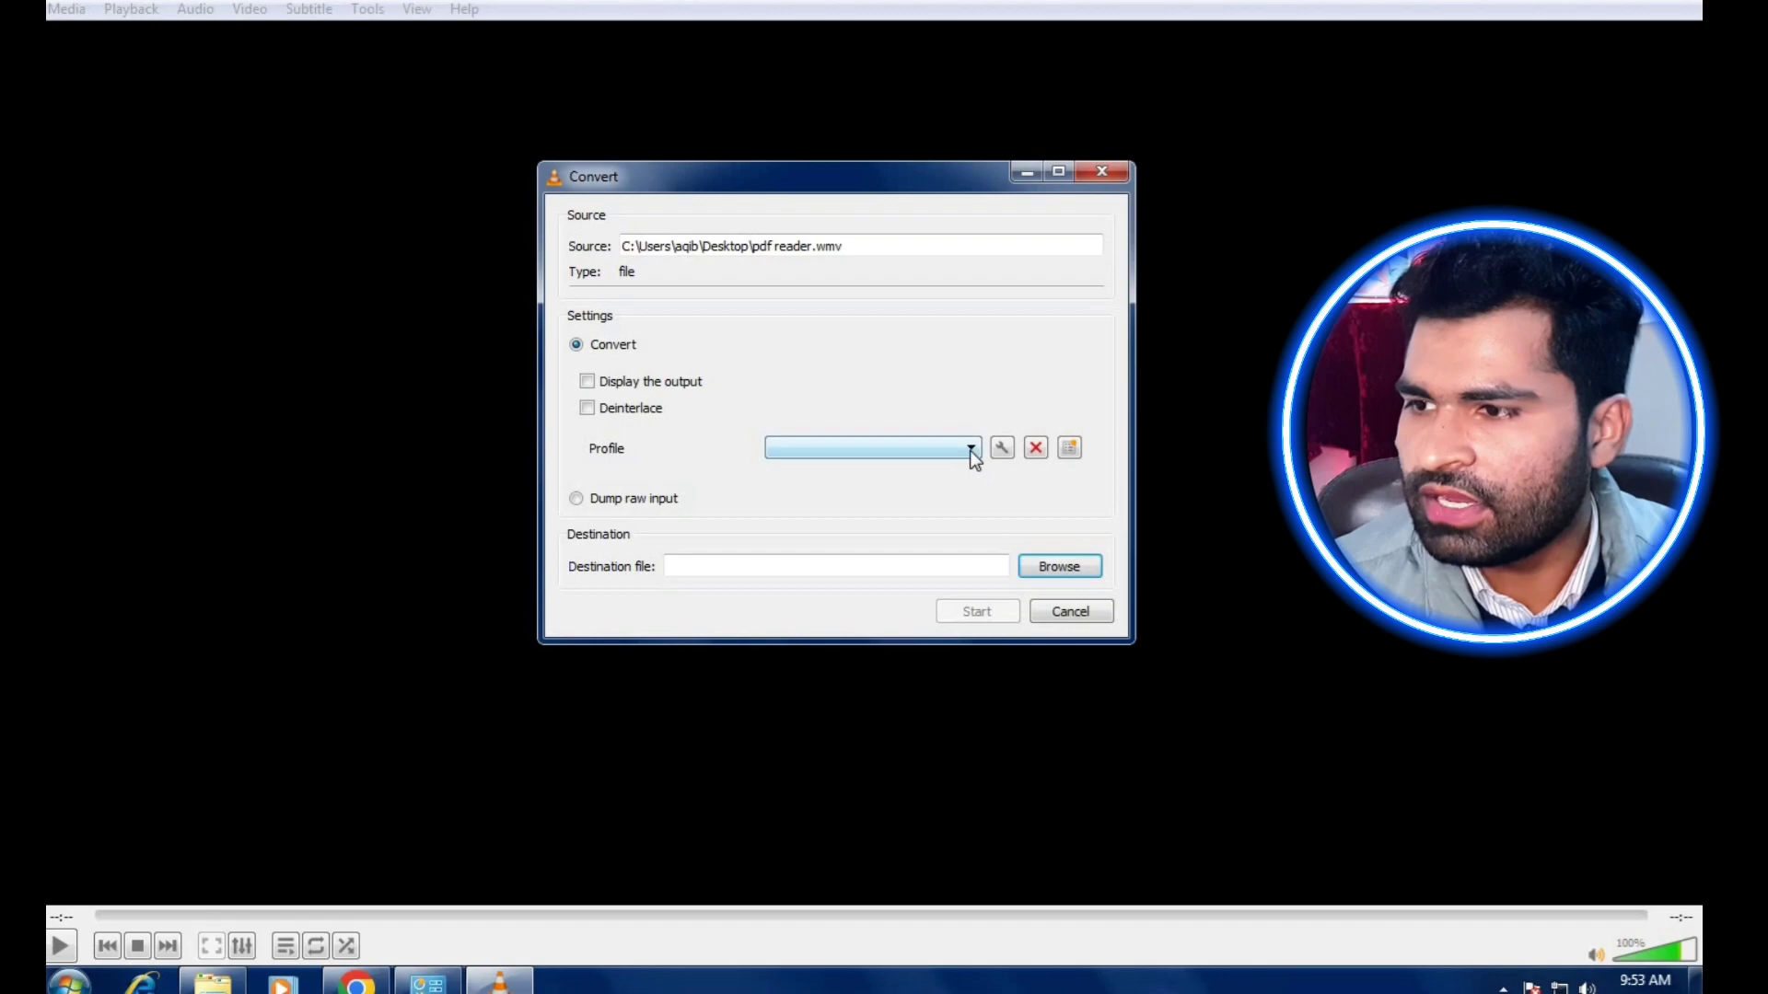
click(974, 449)
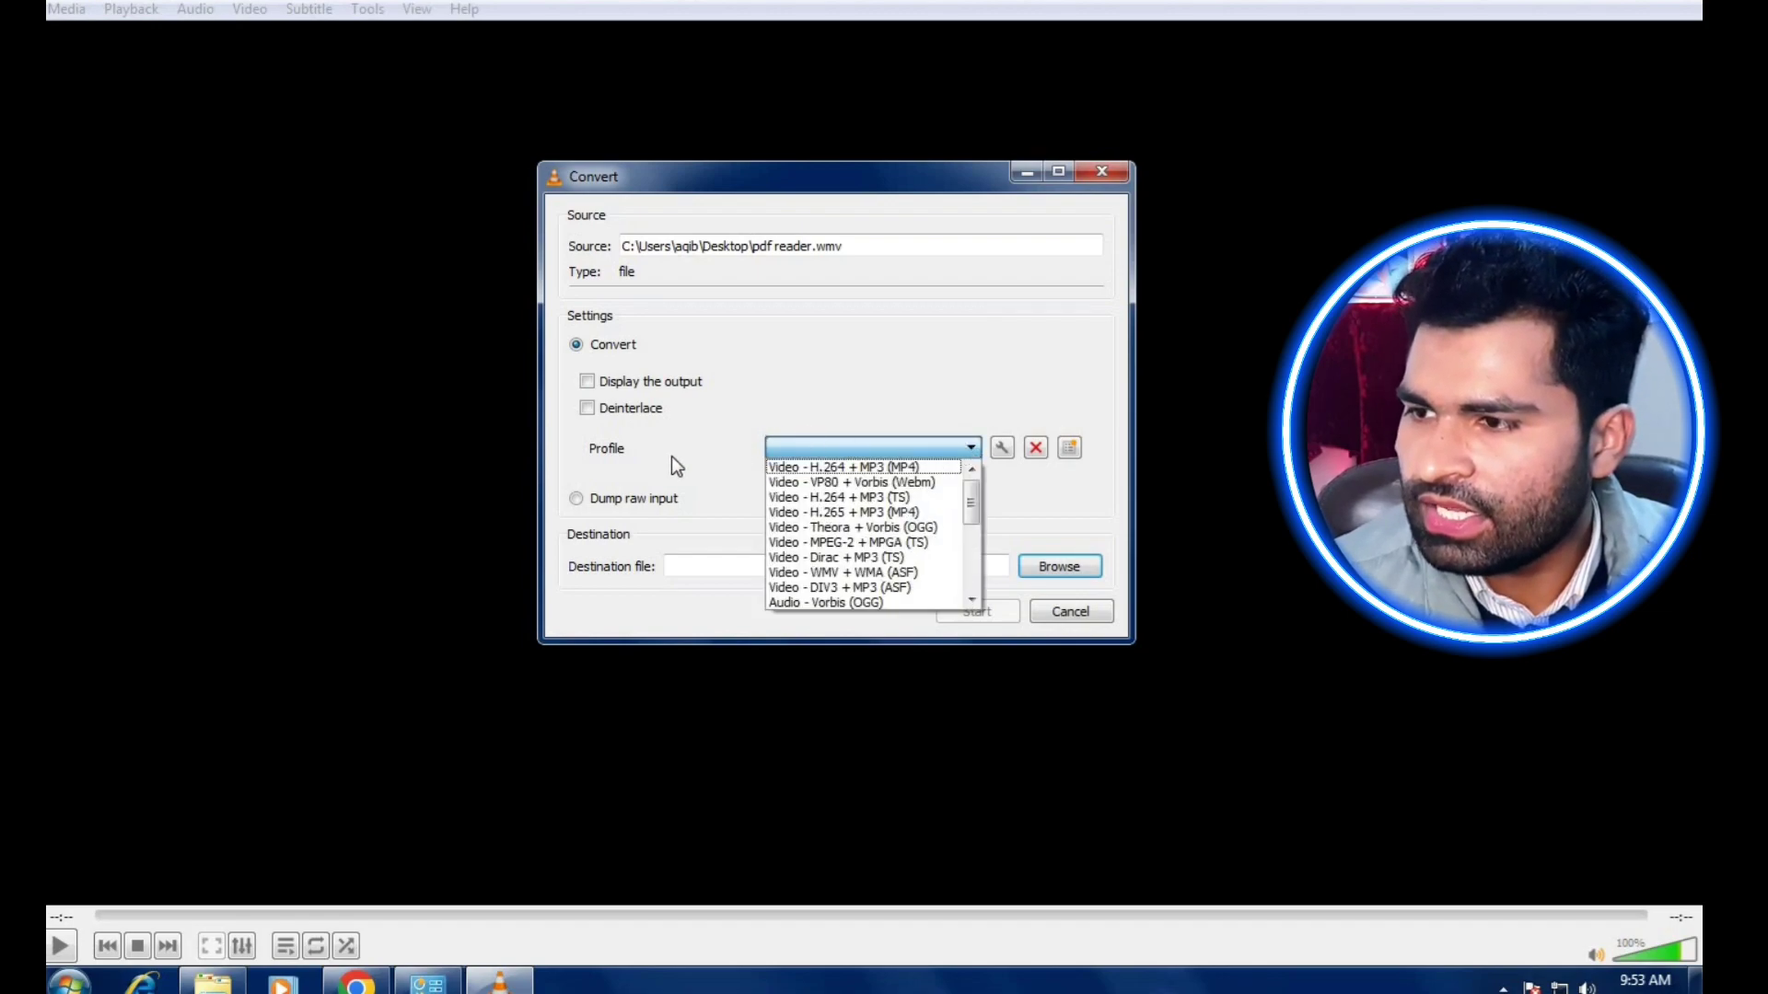
drag(974, 504, 964, 590)
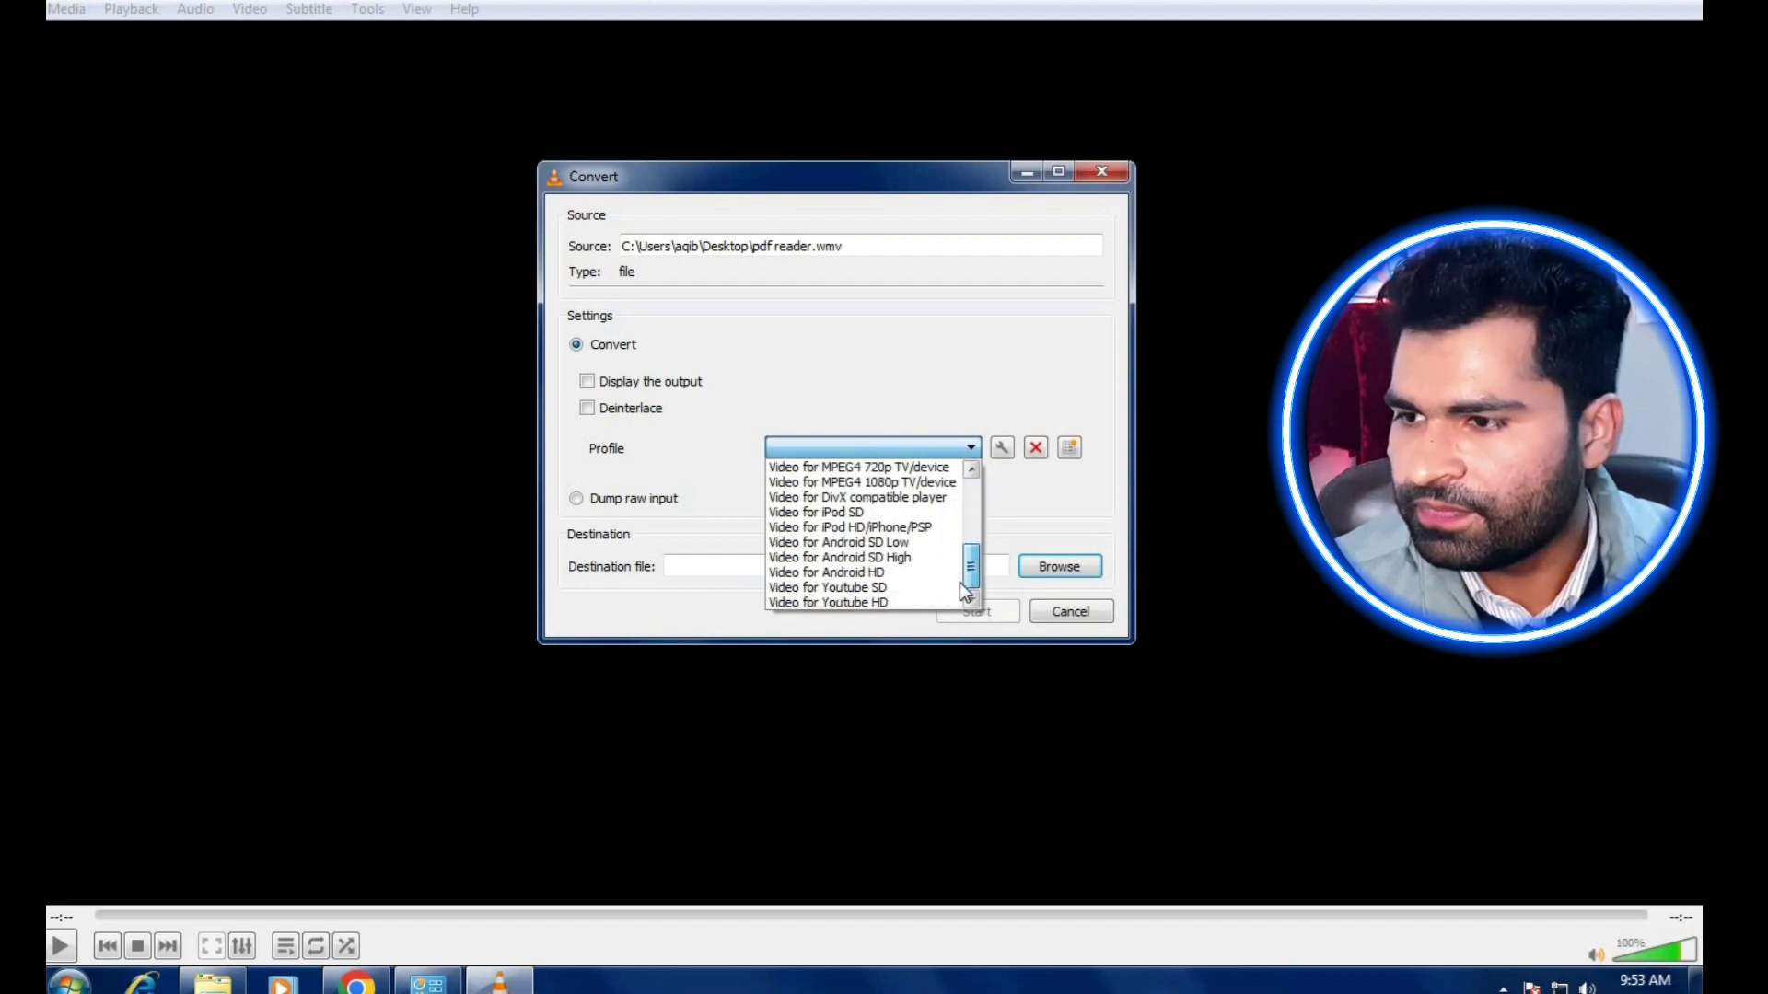
click(890, 603)
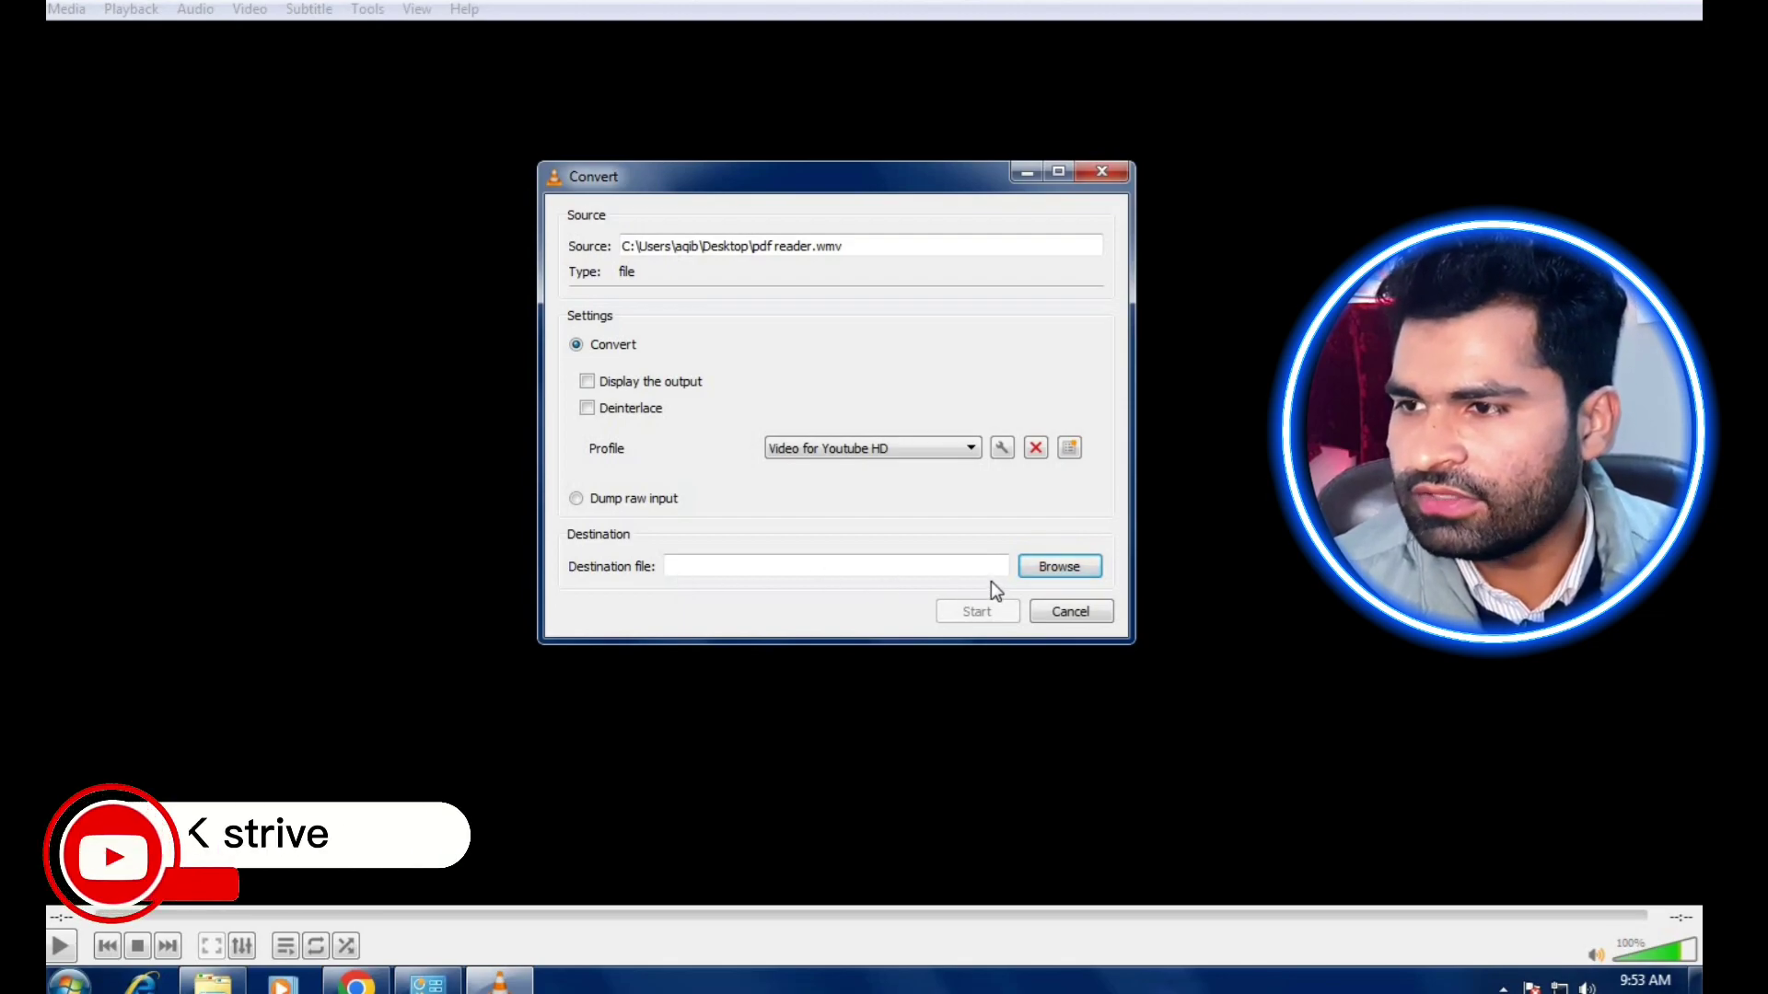
Step: Set the destination file to "pdf compress mp4" in the Downloads folder as an MP4 container and start the conversion
click(1057, 572)
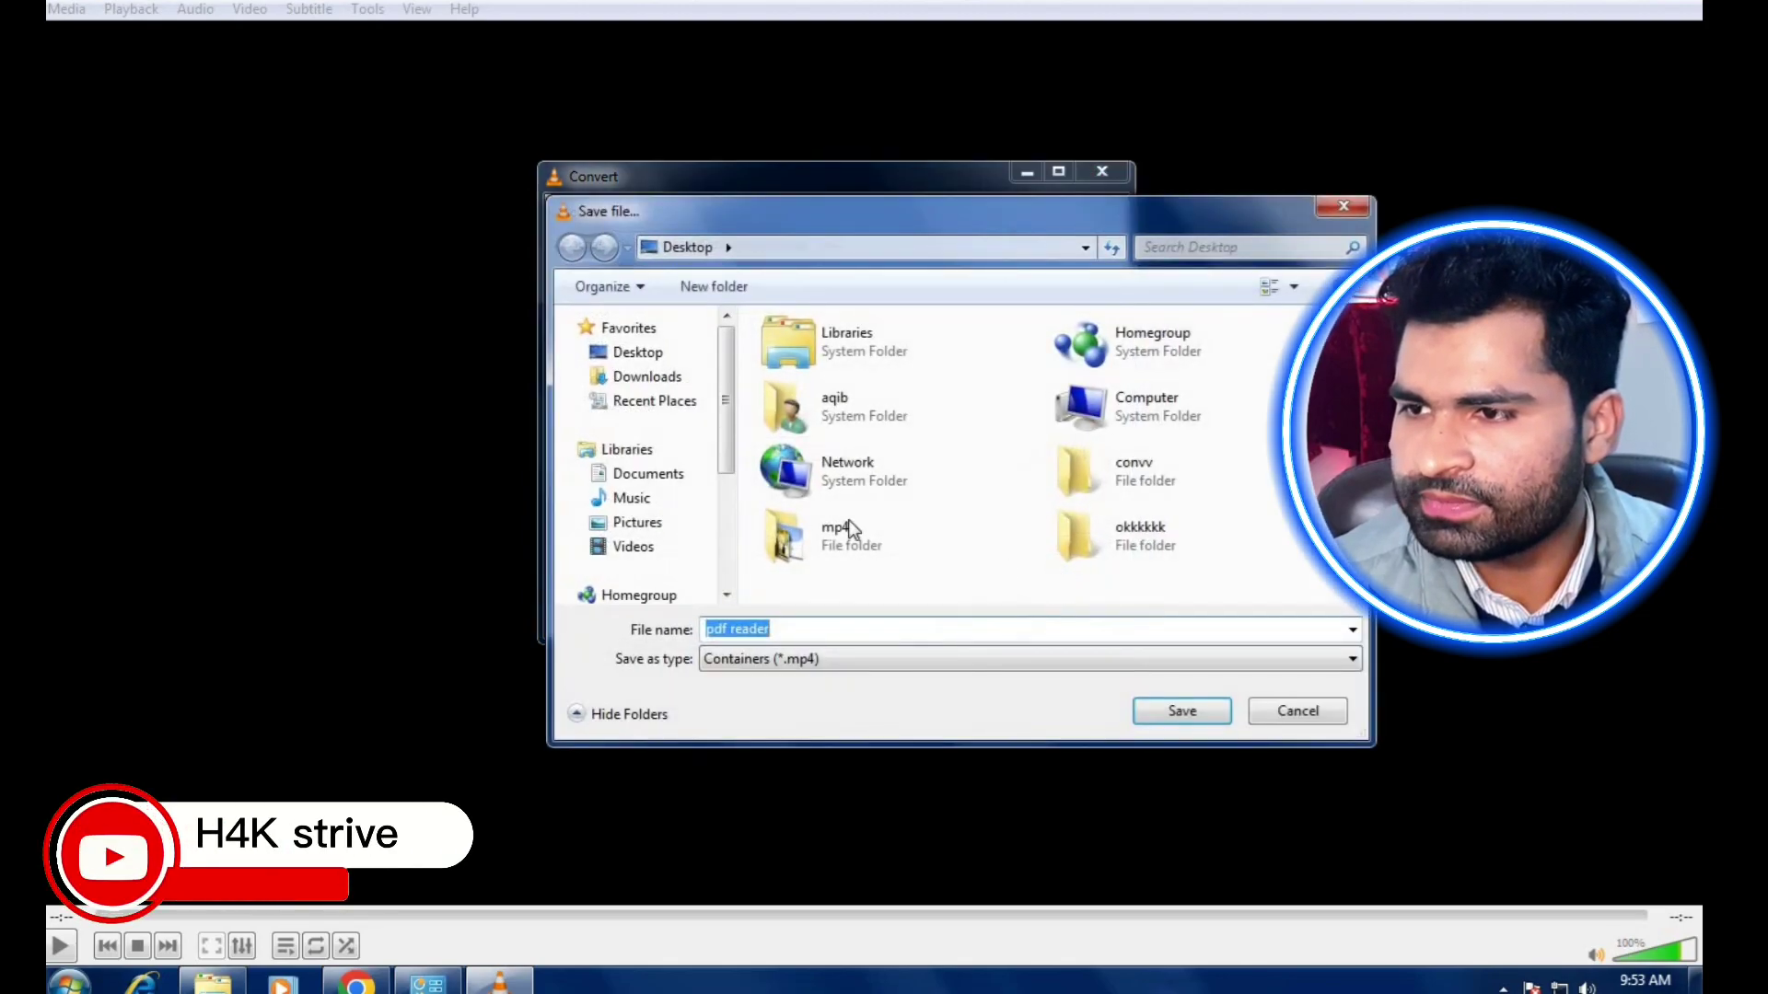
click(669, 383)
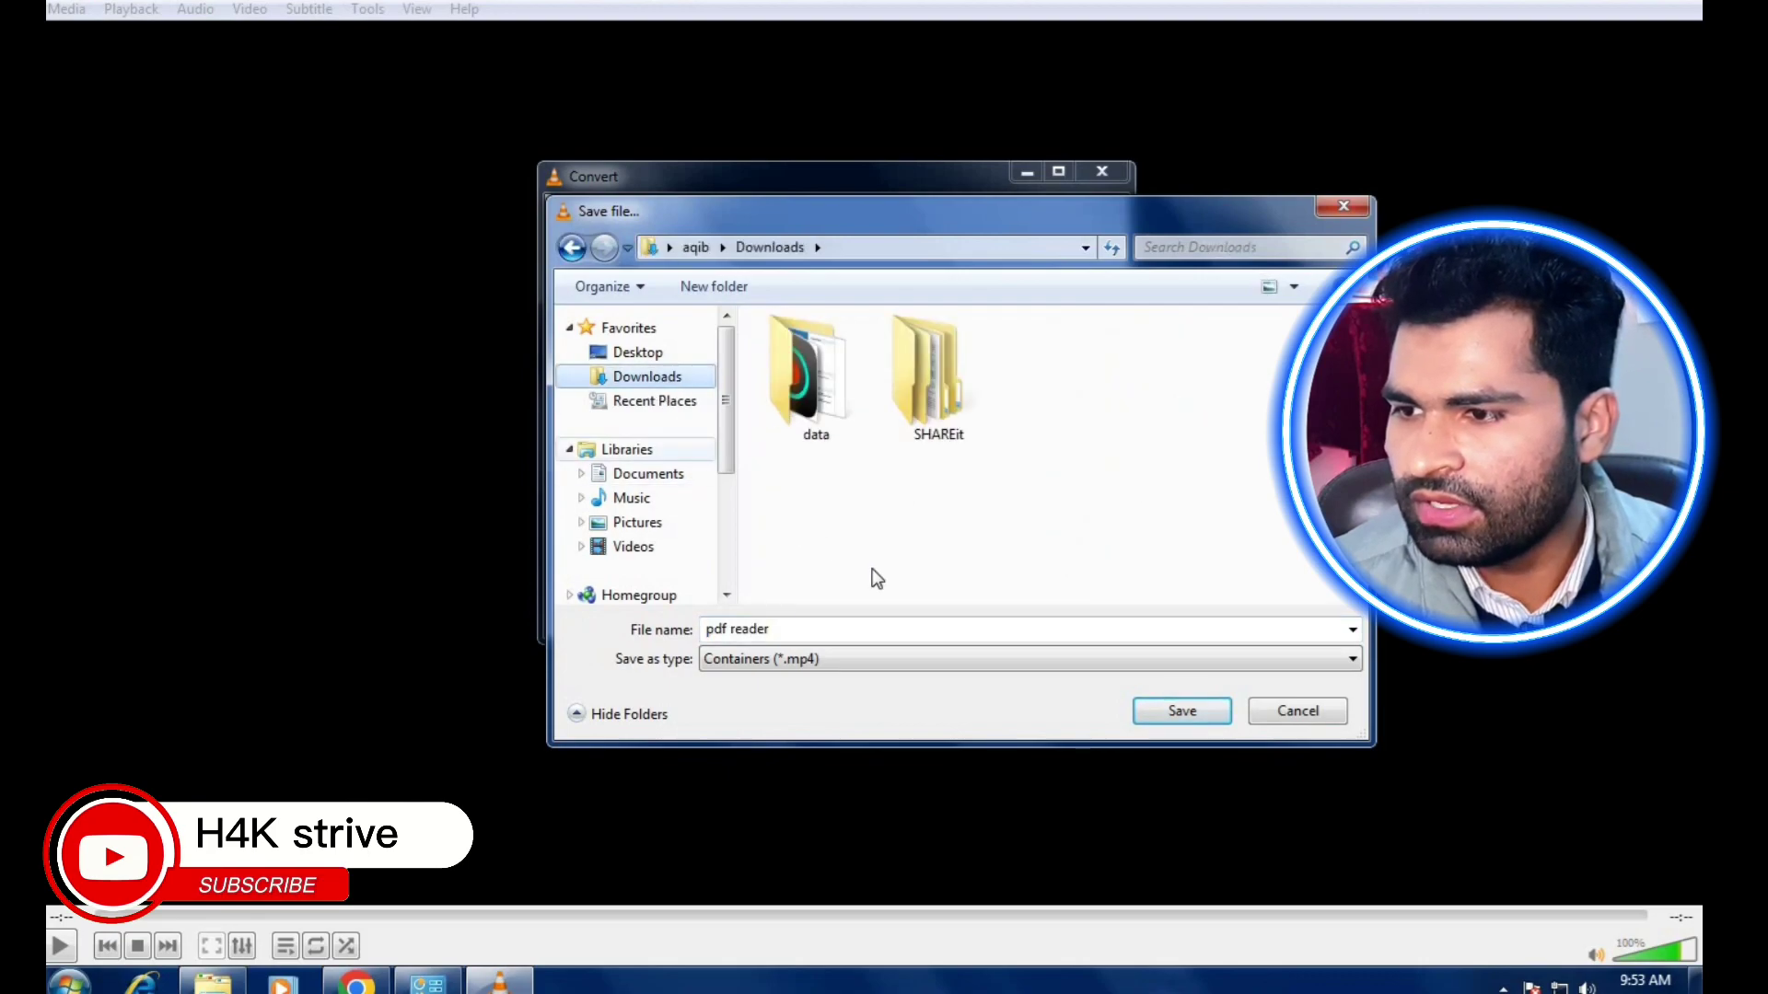
click(857, 631)
click(858, 625)
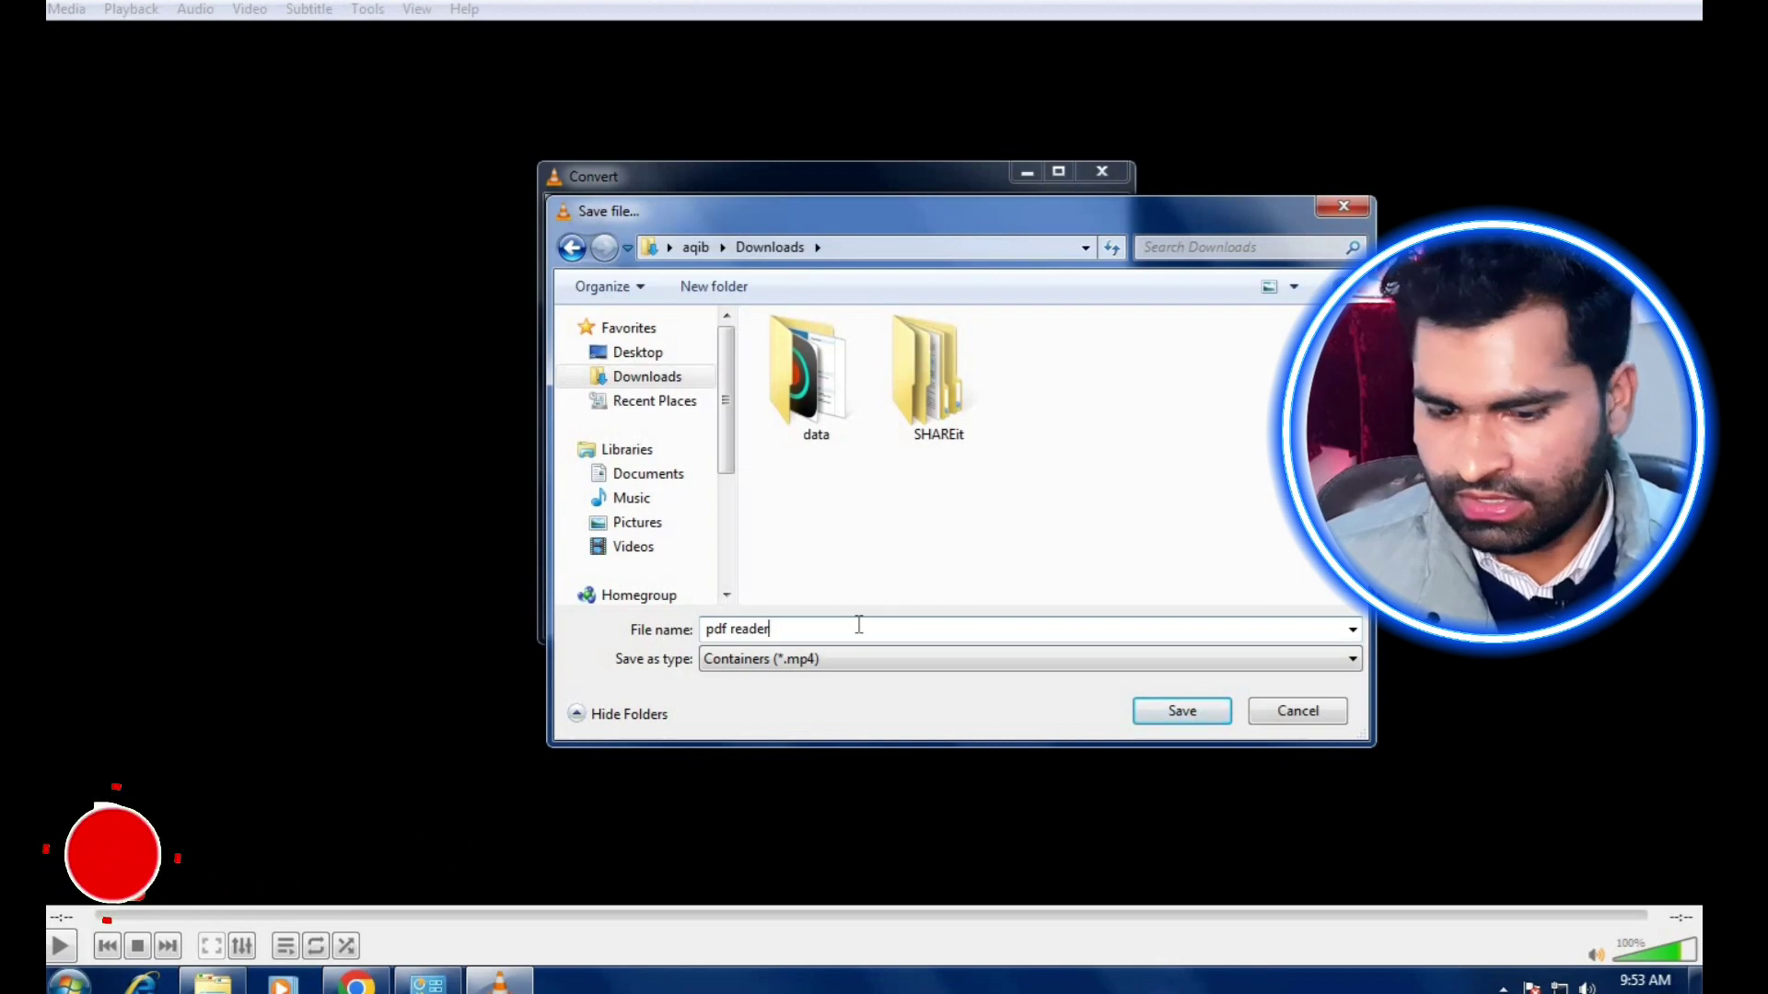
key(BackSpace)
key(BackSpace)
key(BackSpace)
key(BackSpace)
key(BackSpace)
key(BackSpace)
key(BackSpace)
key(BackSpace)
key(BackSpace)
text(p)
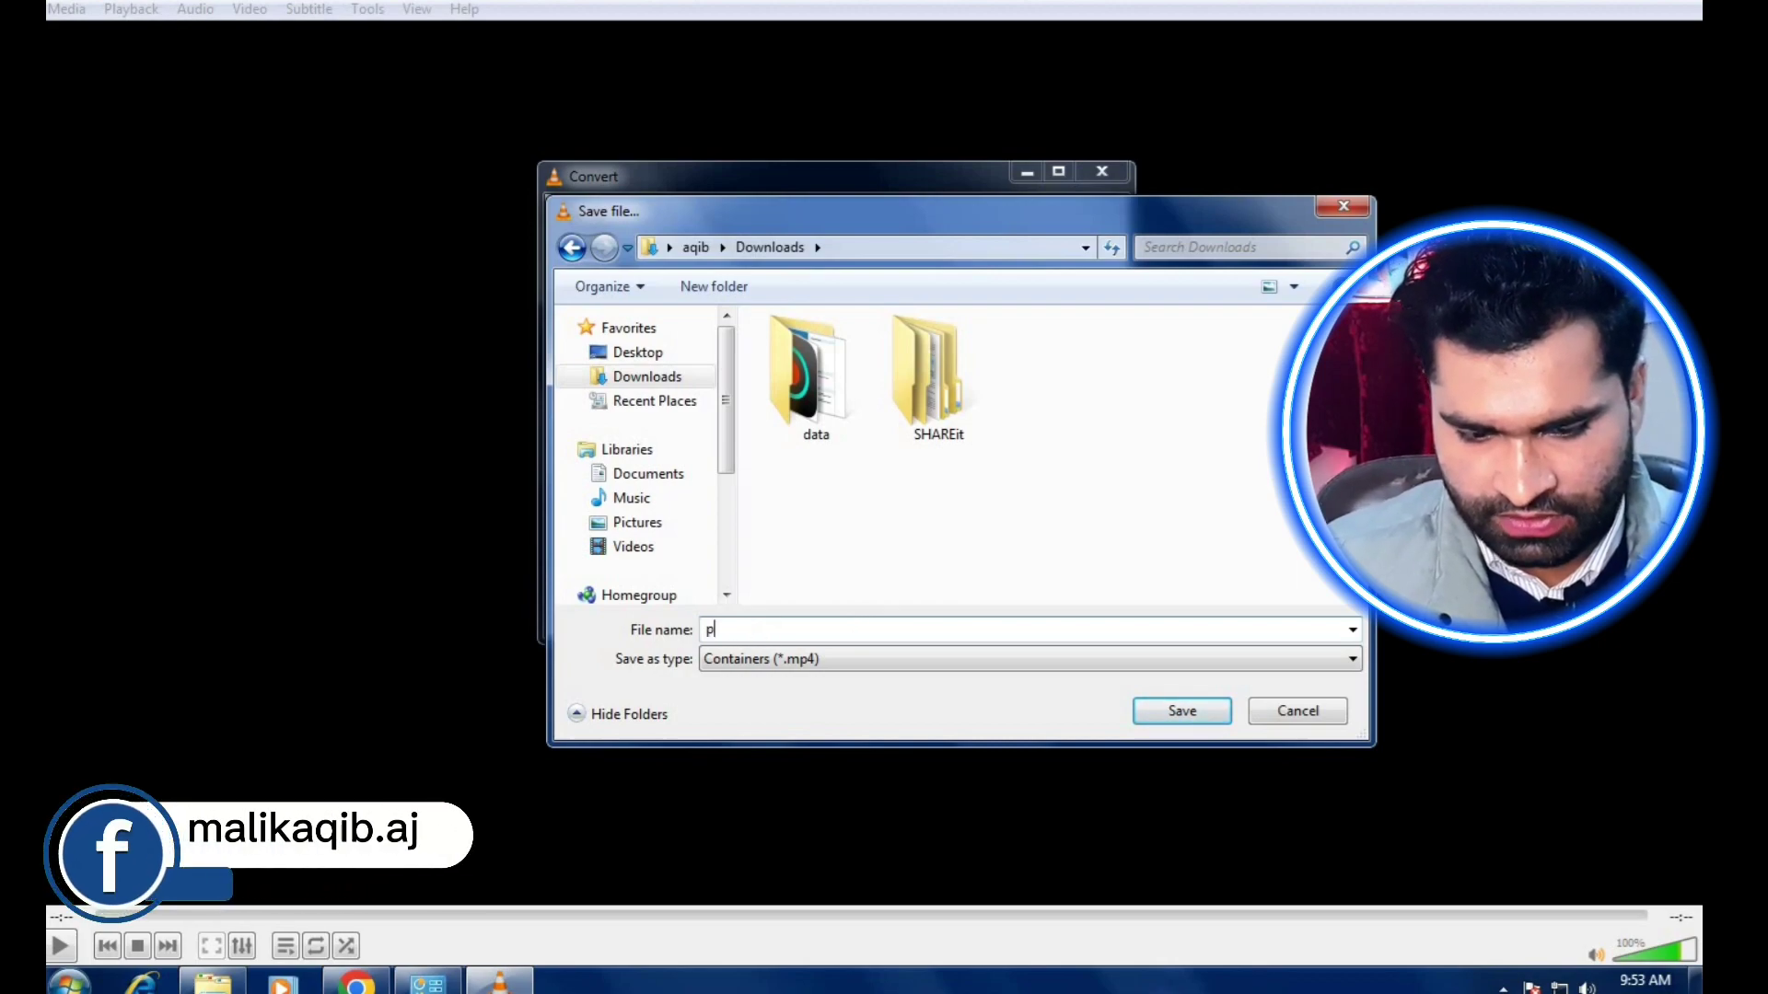
text(df re)
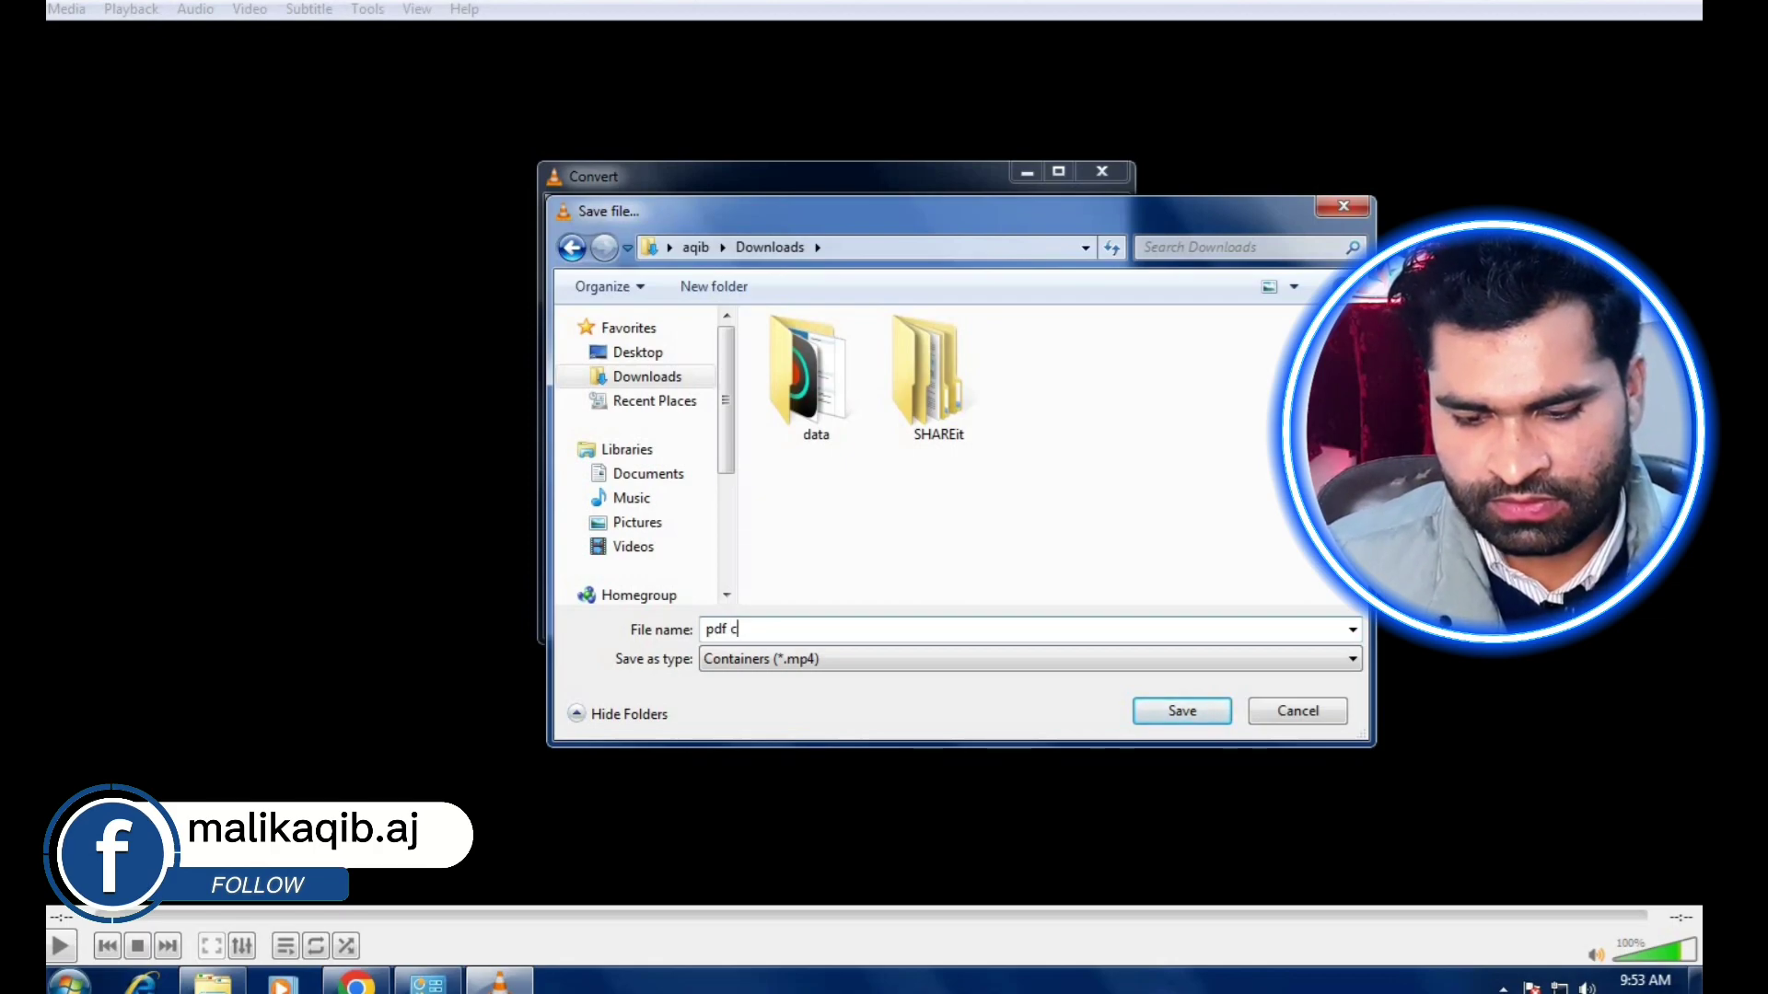
text(mpress)
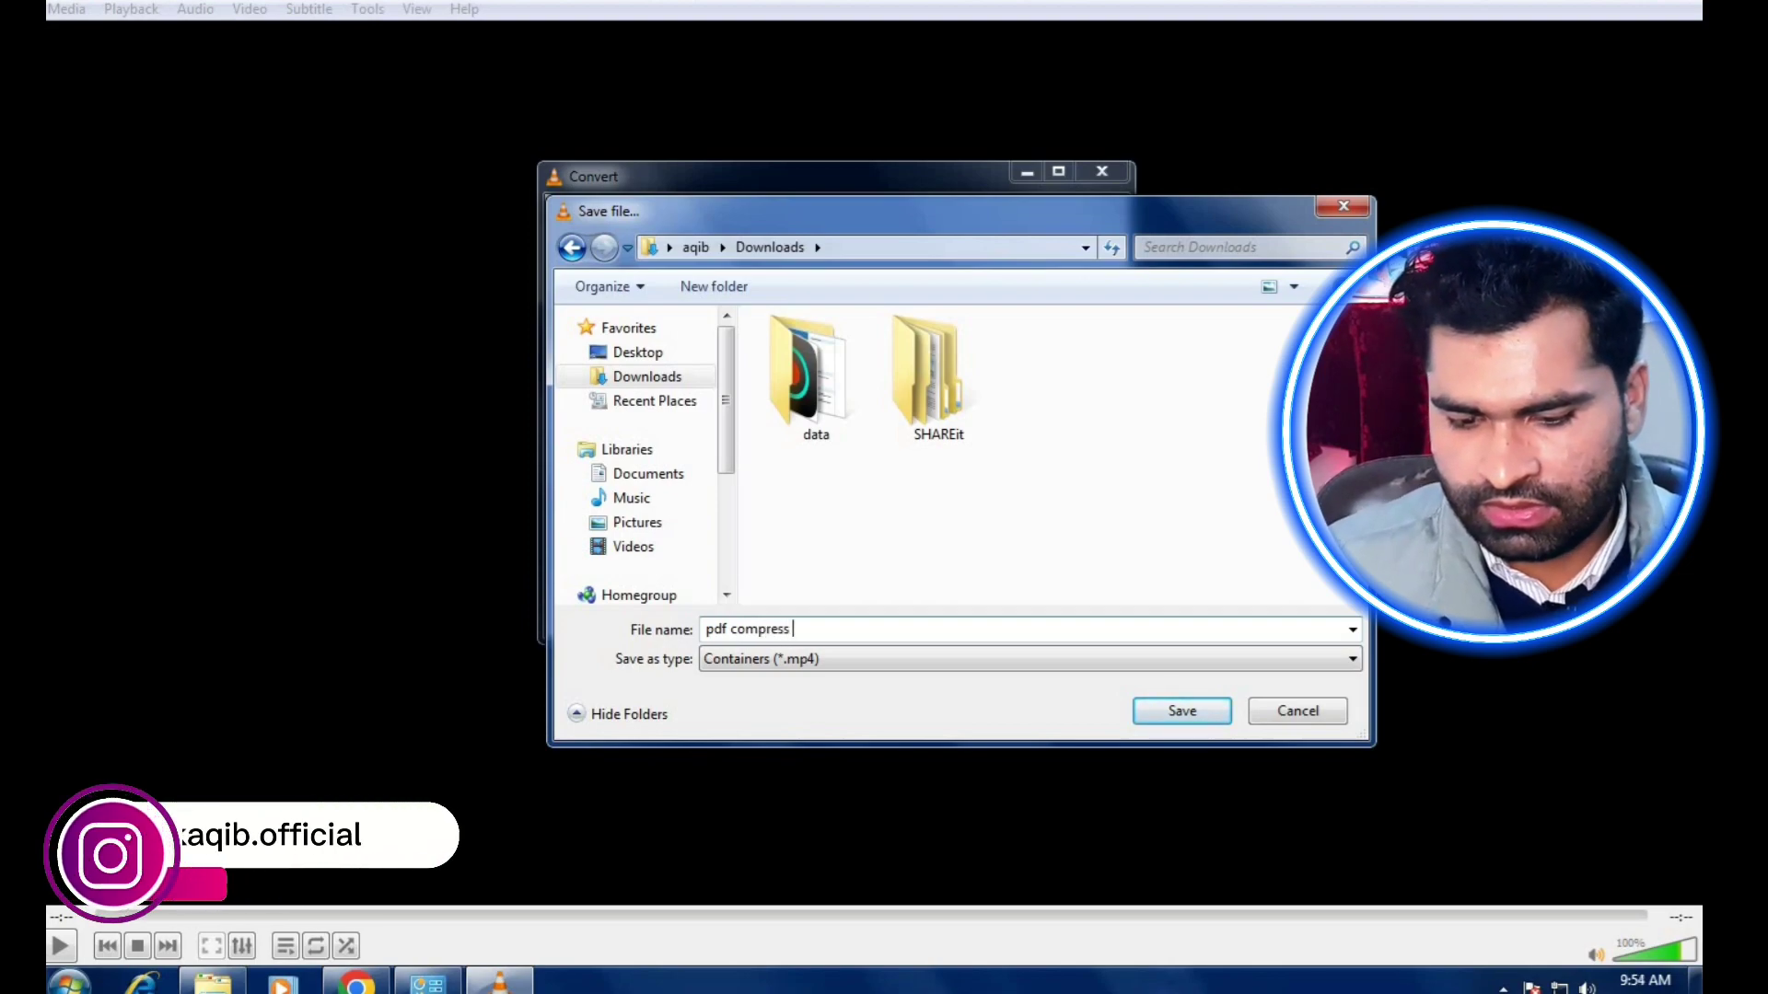
text( mp)
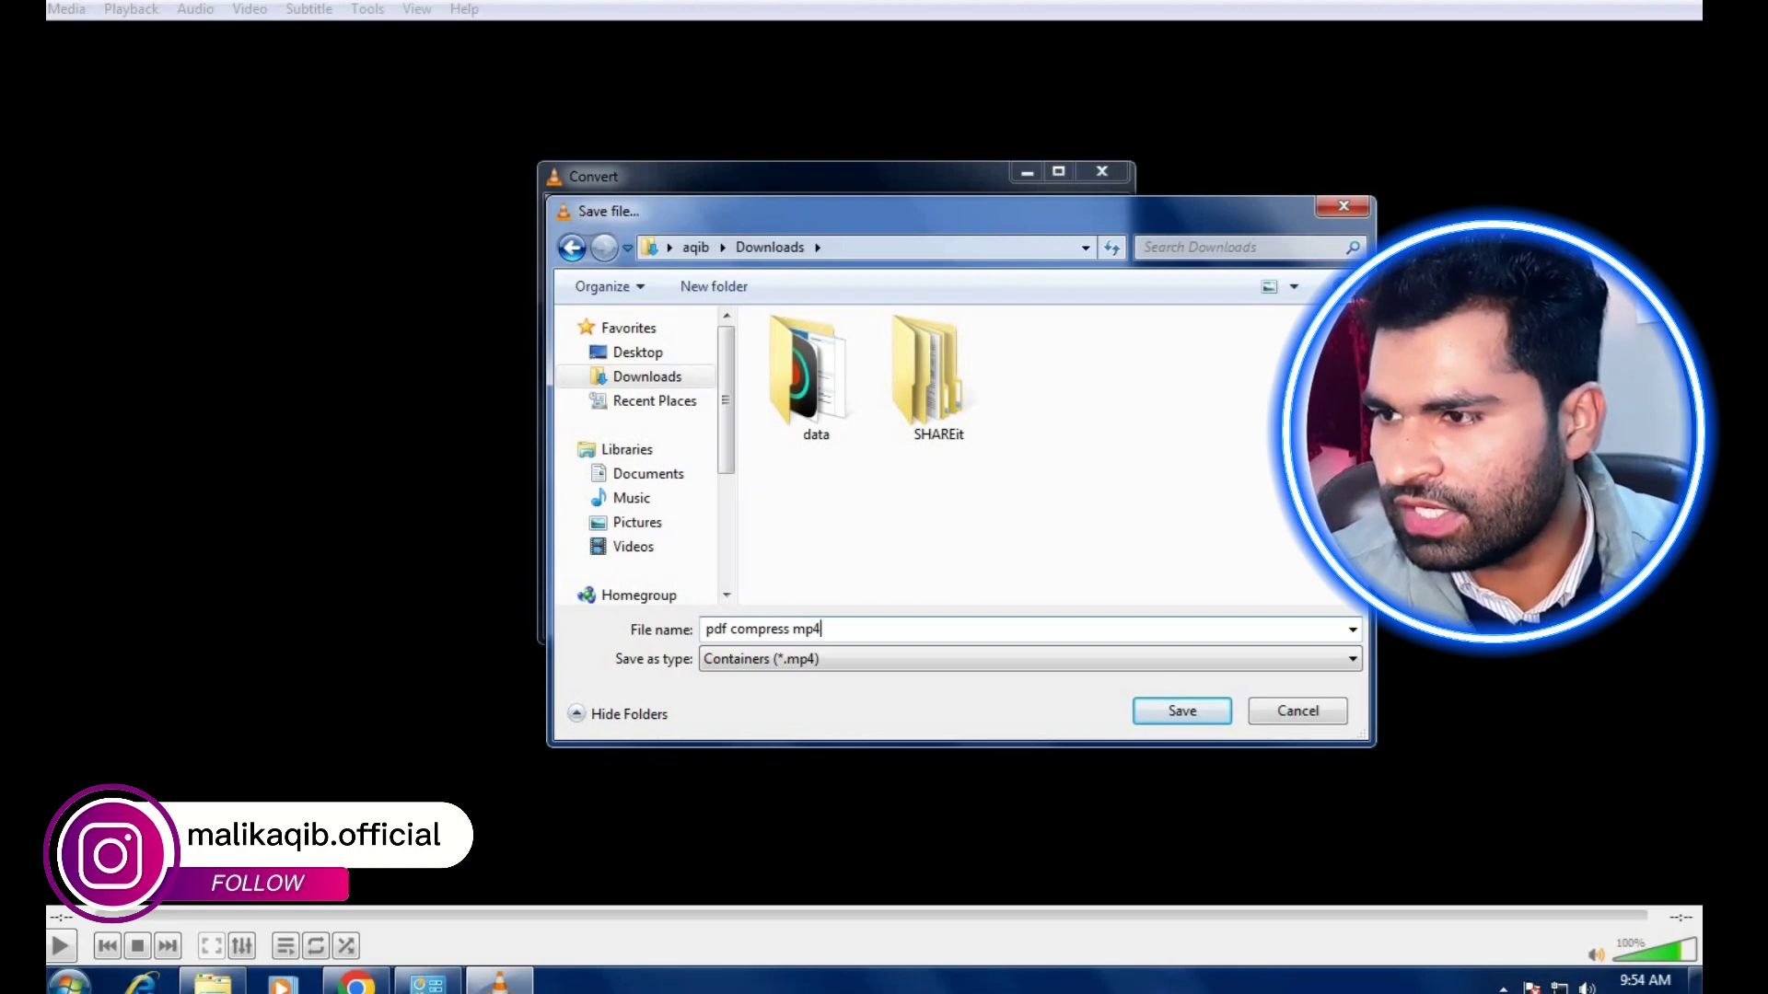
text(4)
click(665, 385)
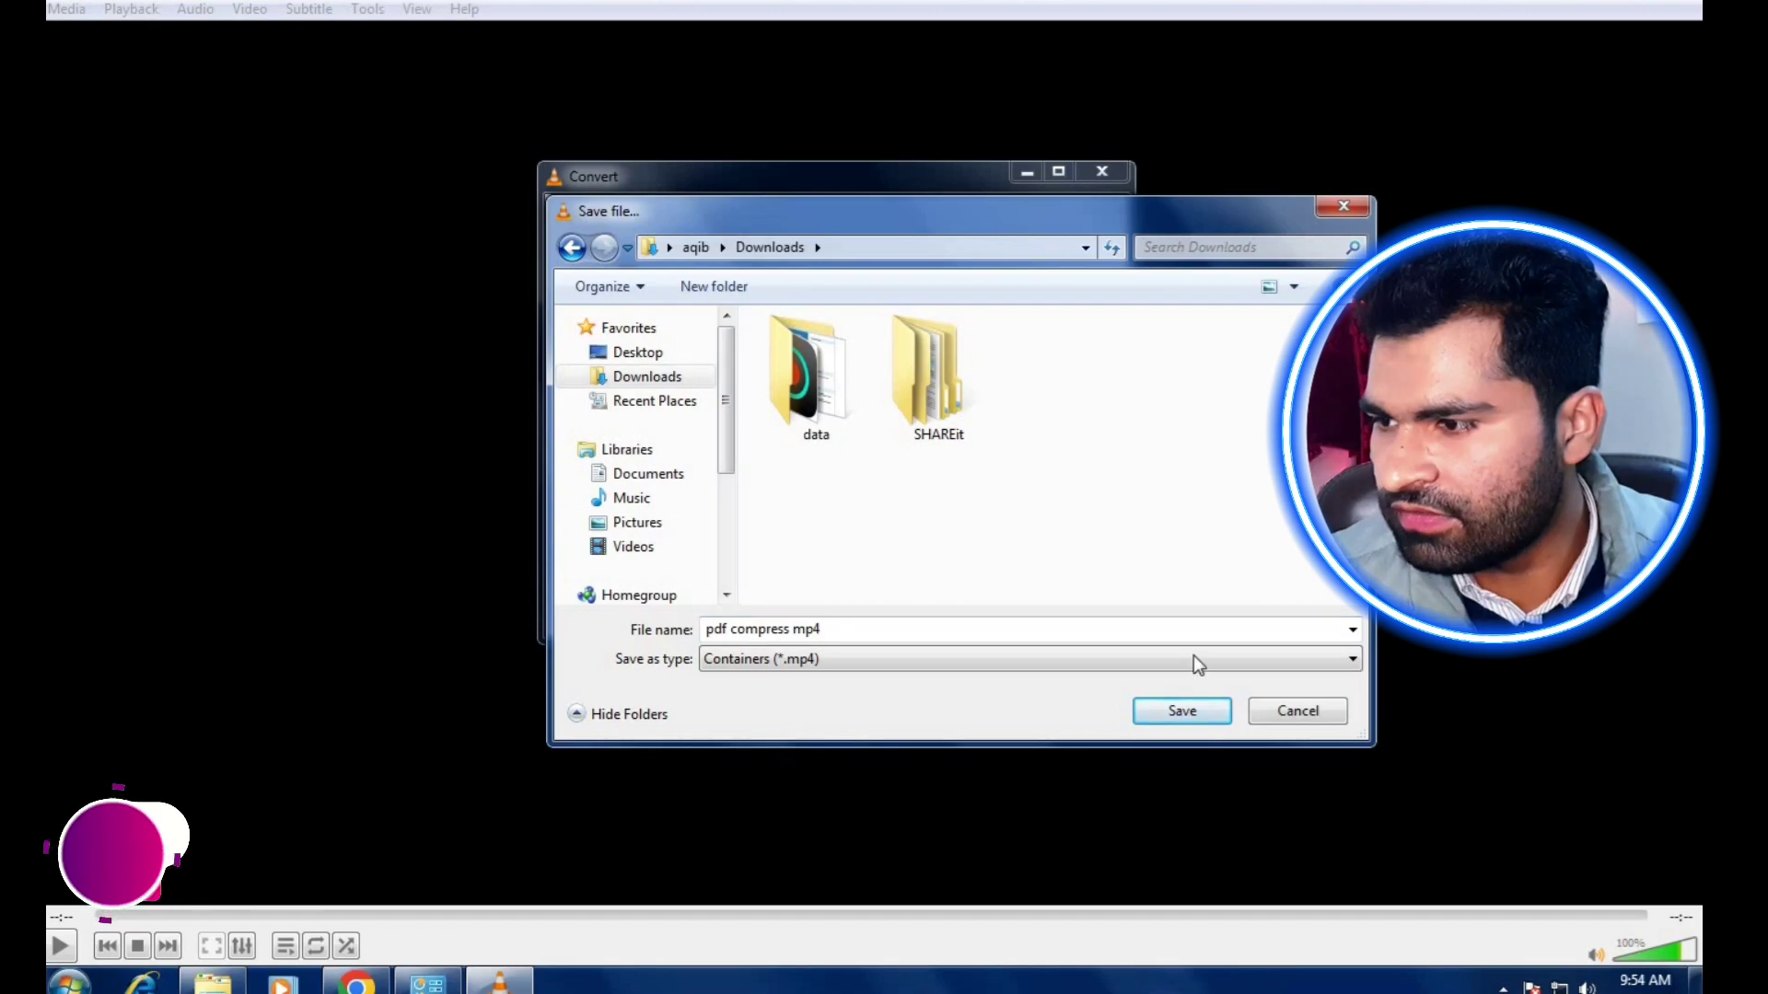
click(1175, 714)
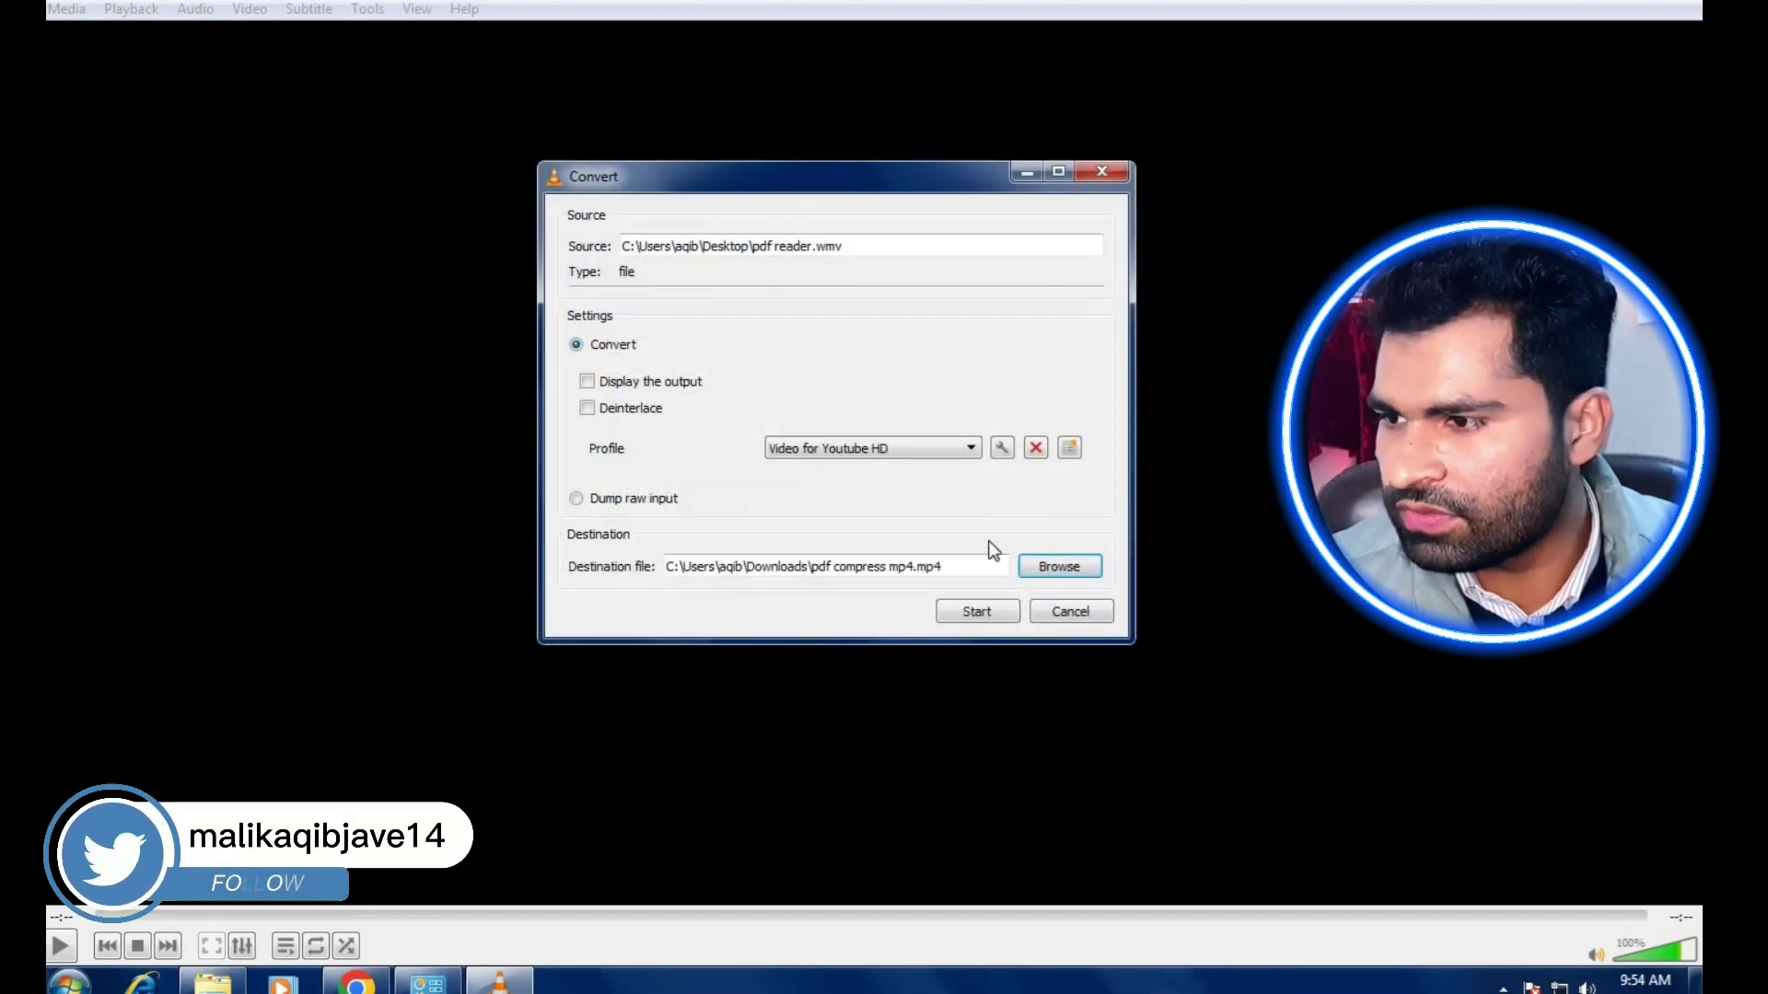
click(977, 612)
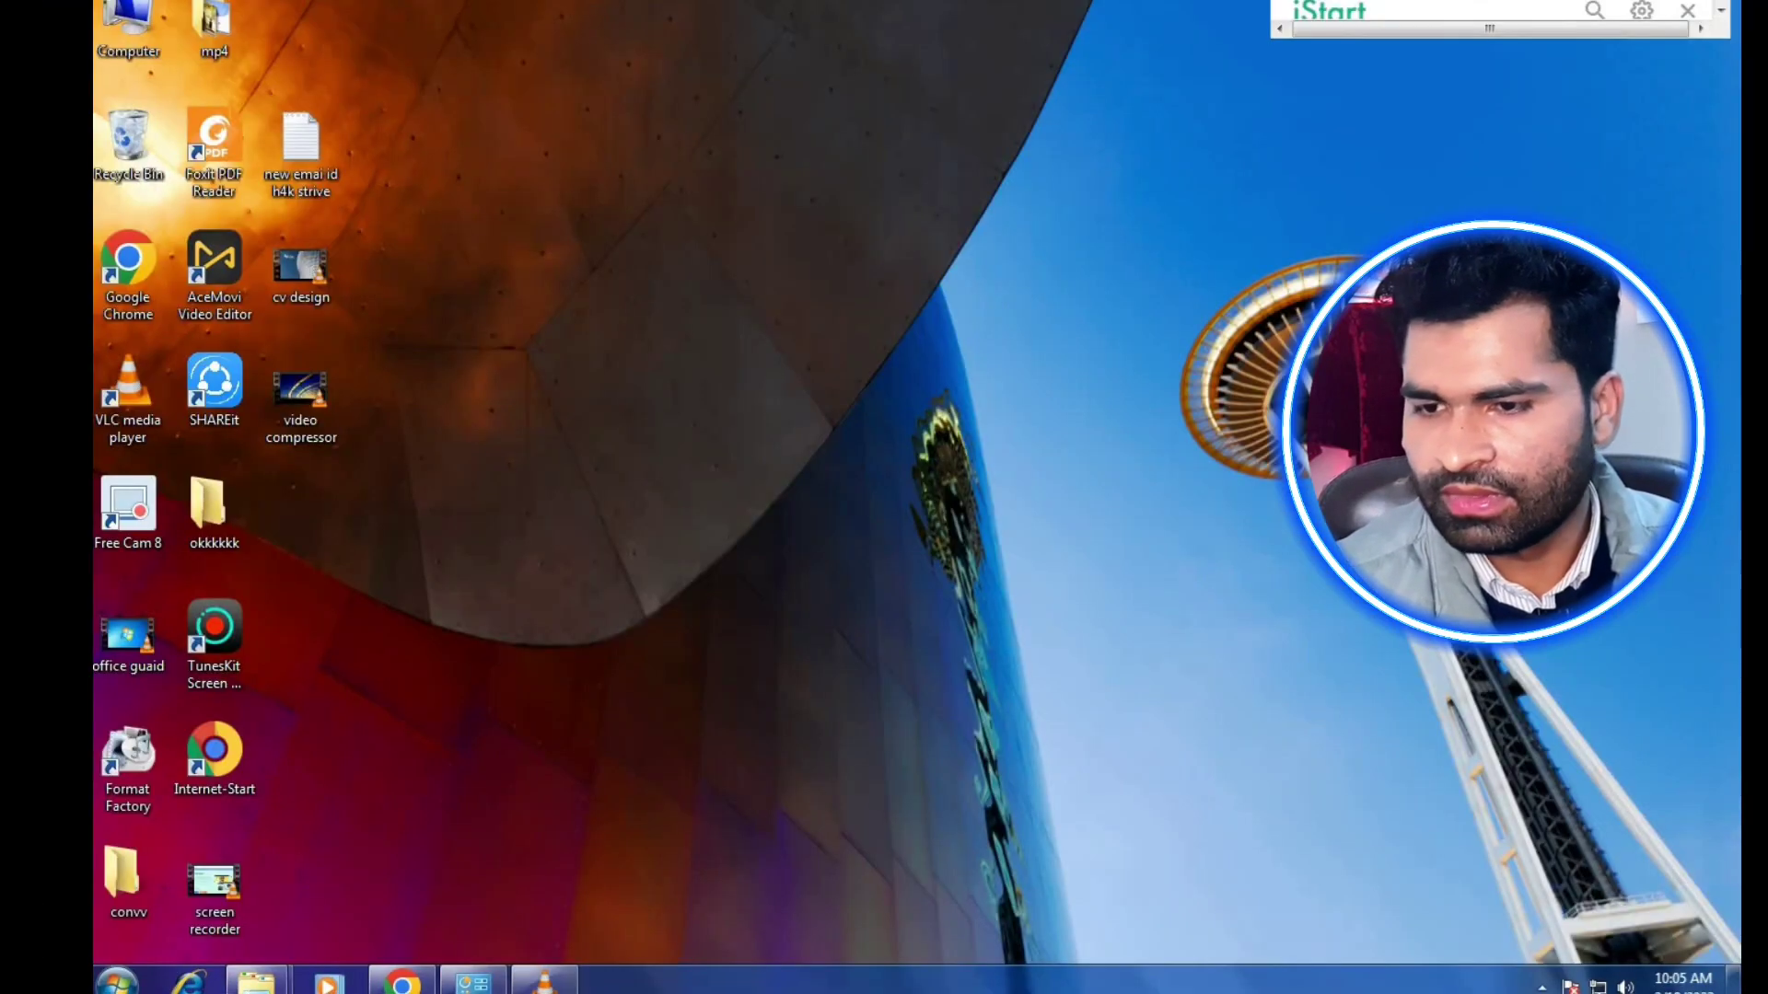
Step: Check VLC's conversion status, then switch to a maximized Windows Explorer window and open and refresh the Downloads folder
click(544, 980)
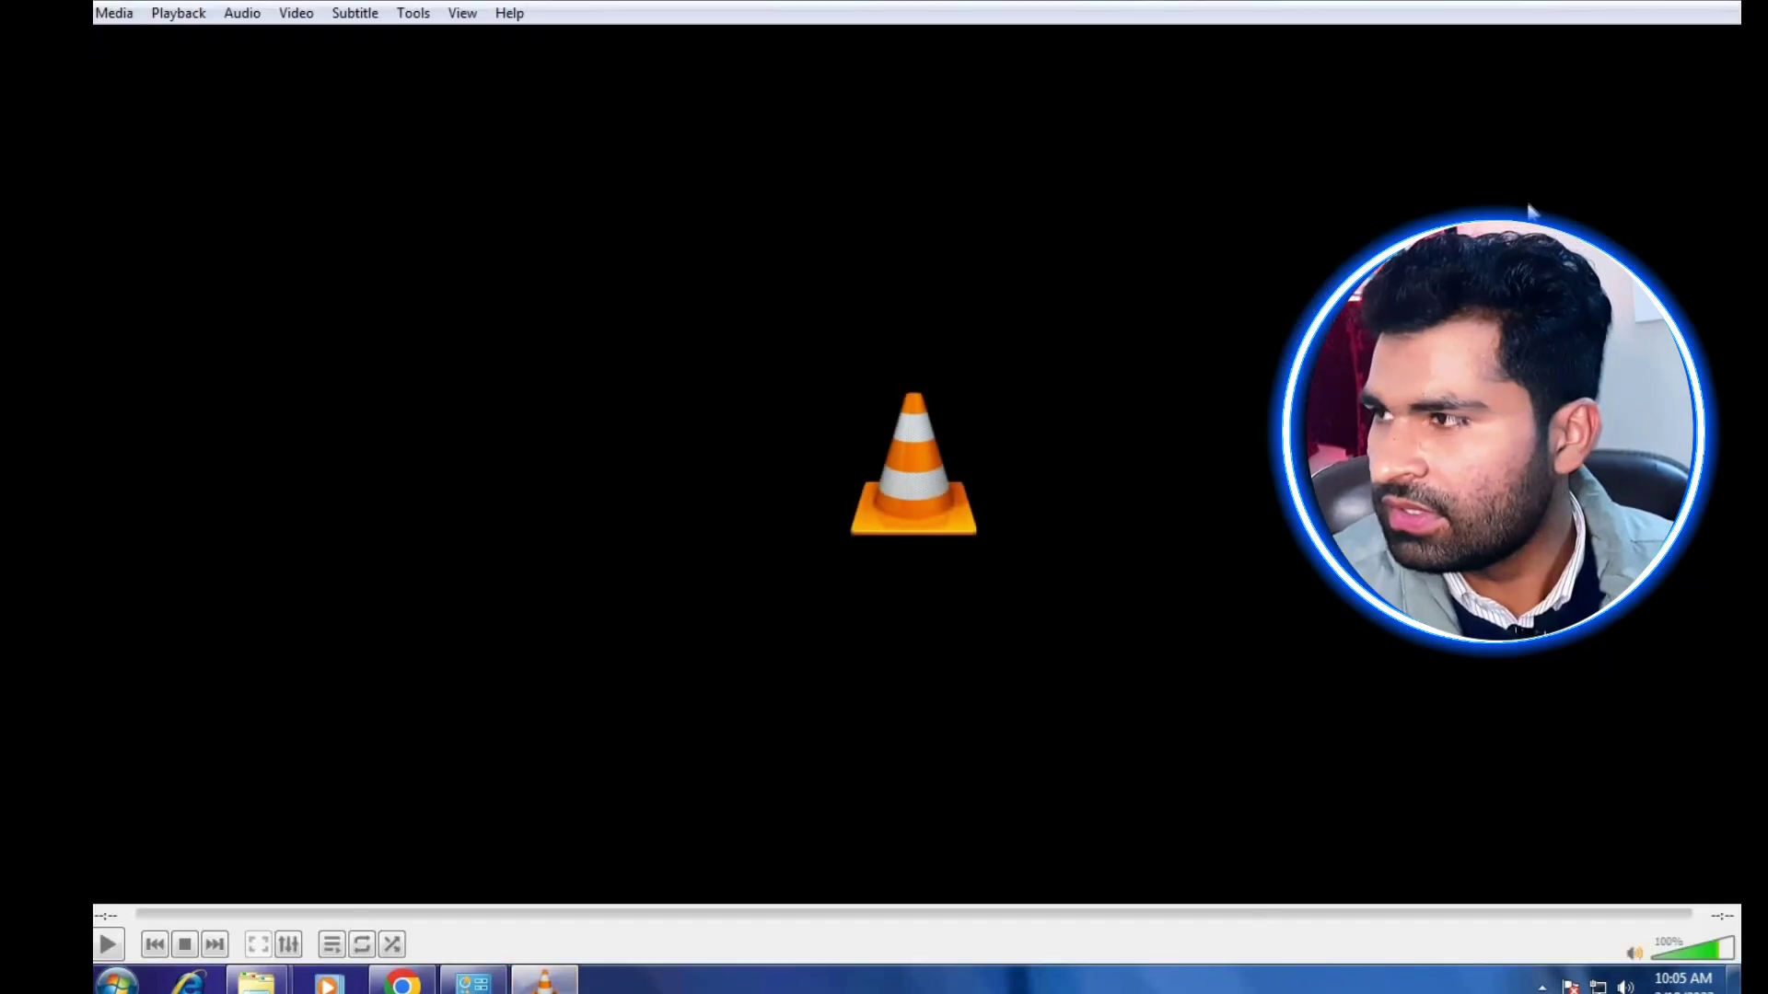
click(1651, 5)
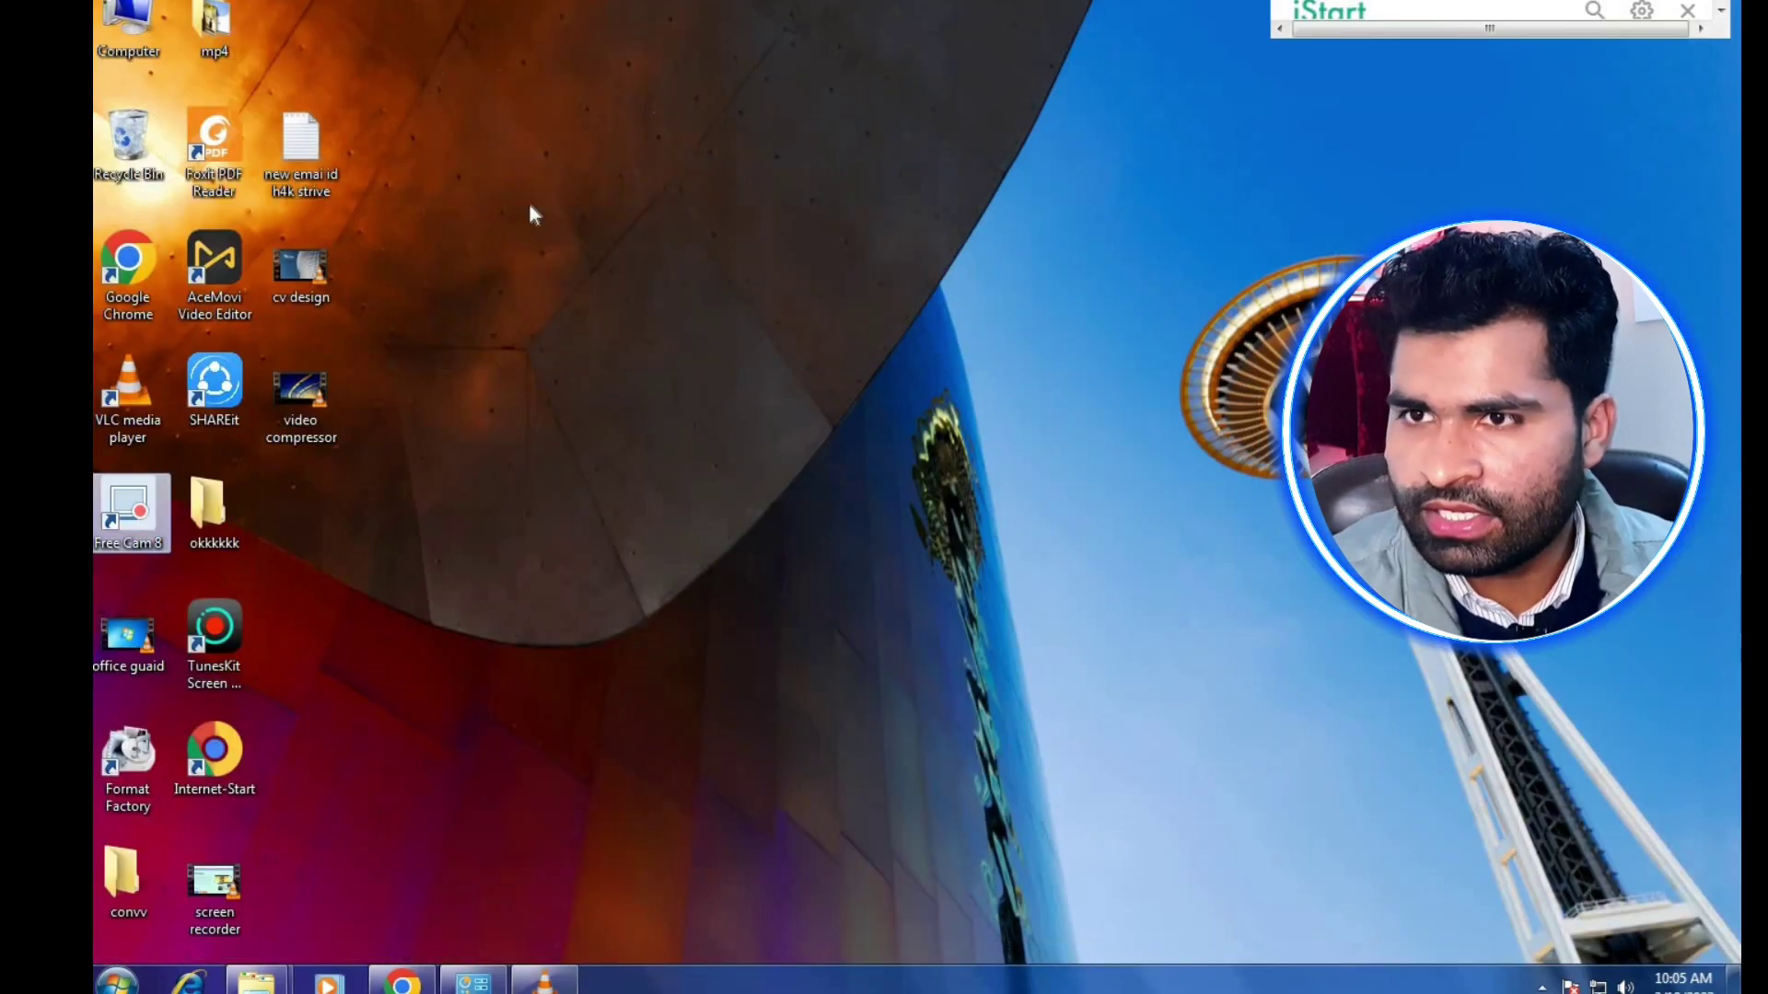
double_click(121, 7)
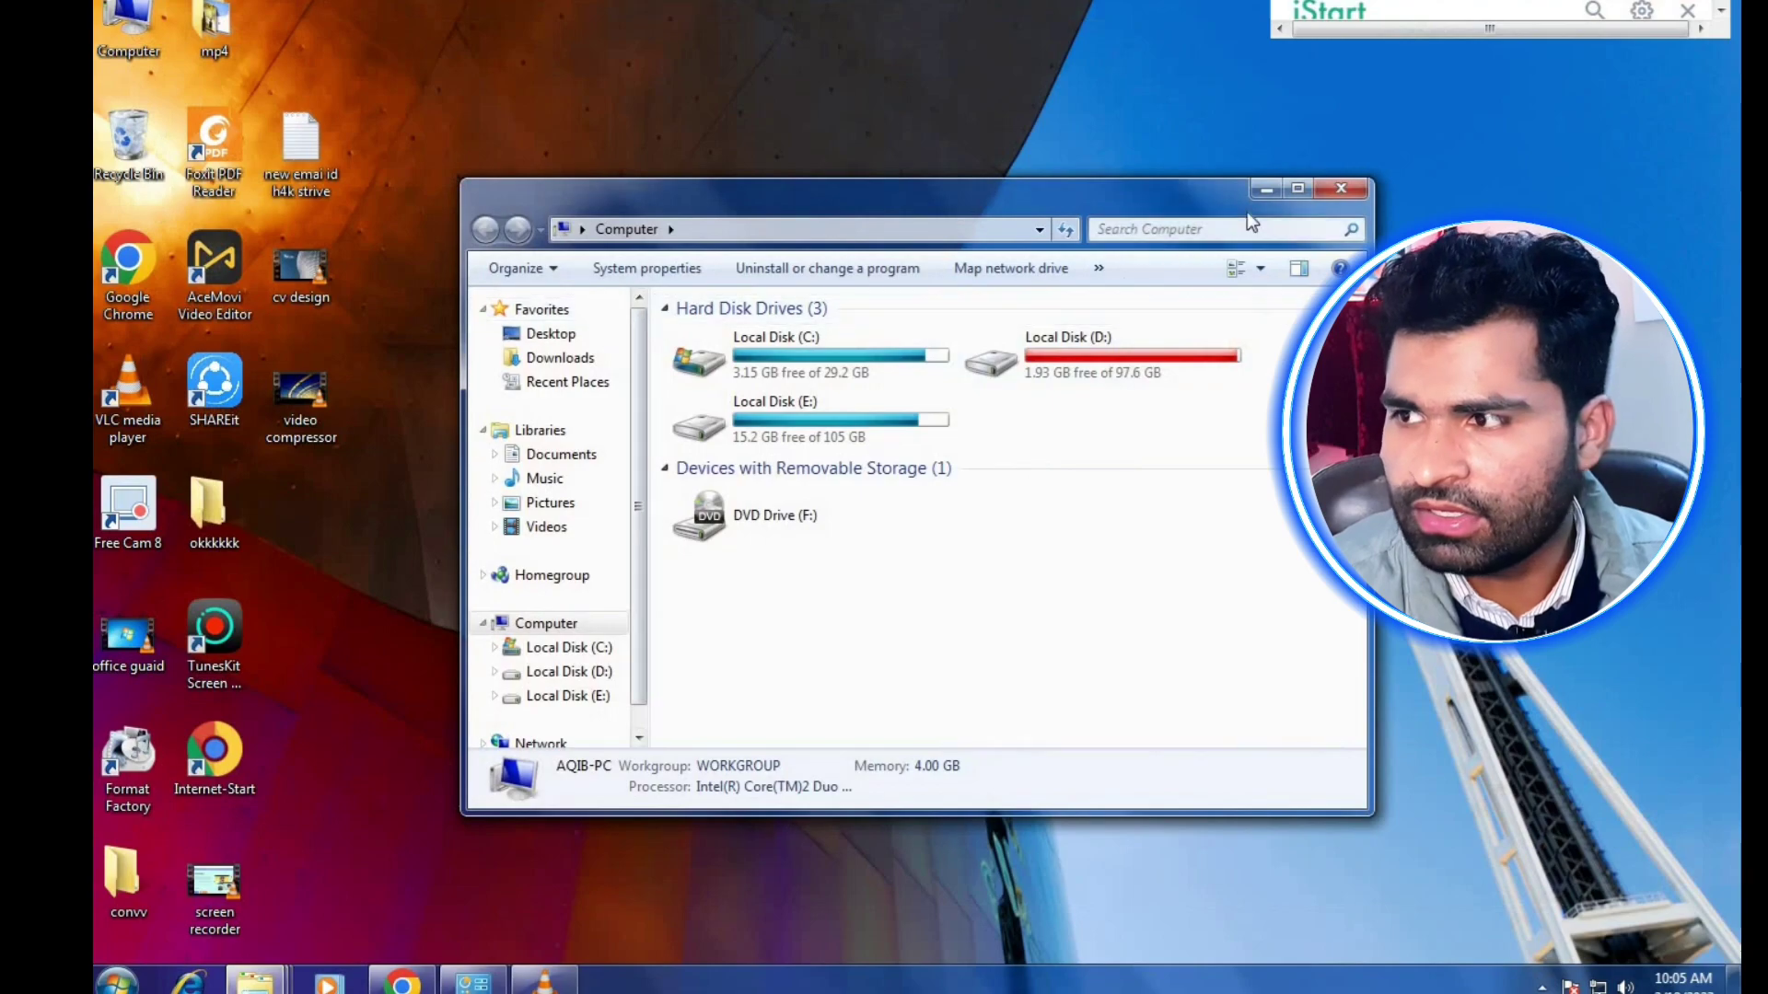
click(1293, 190)
click(217, 144)
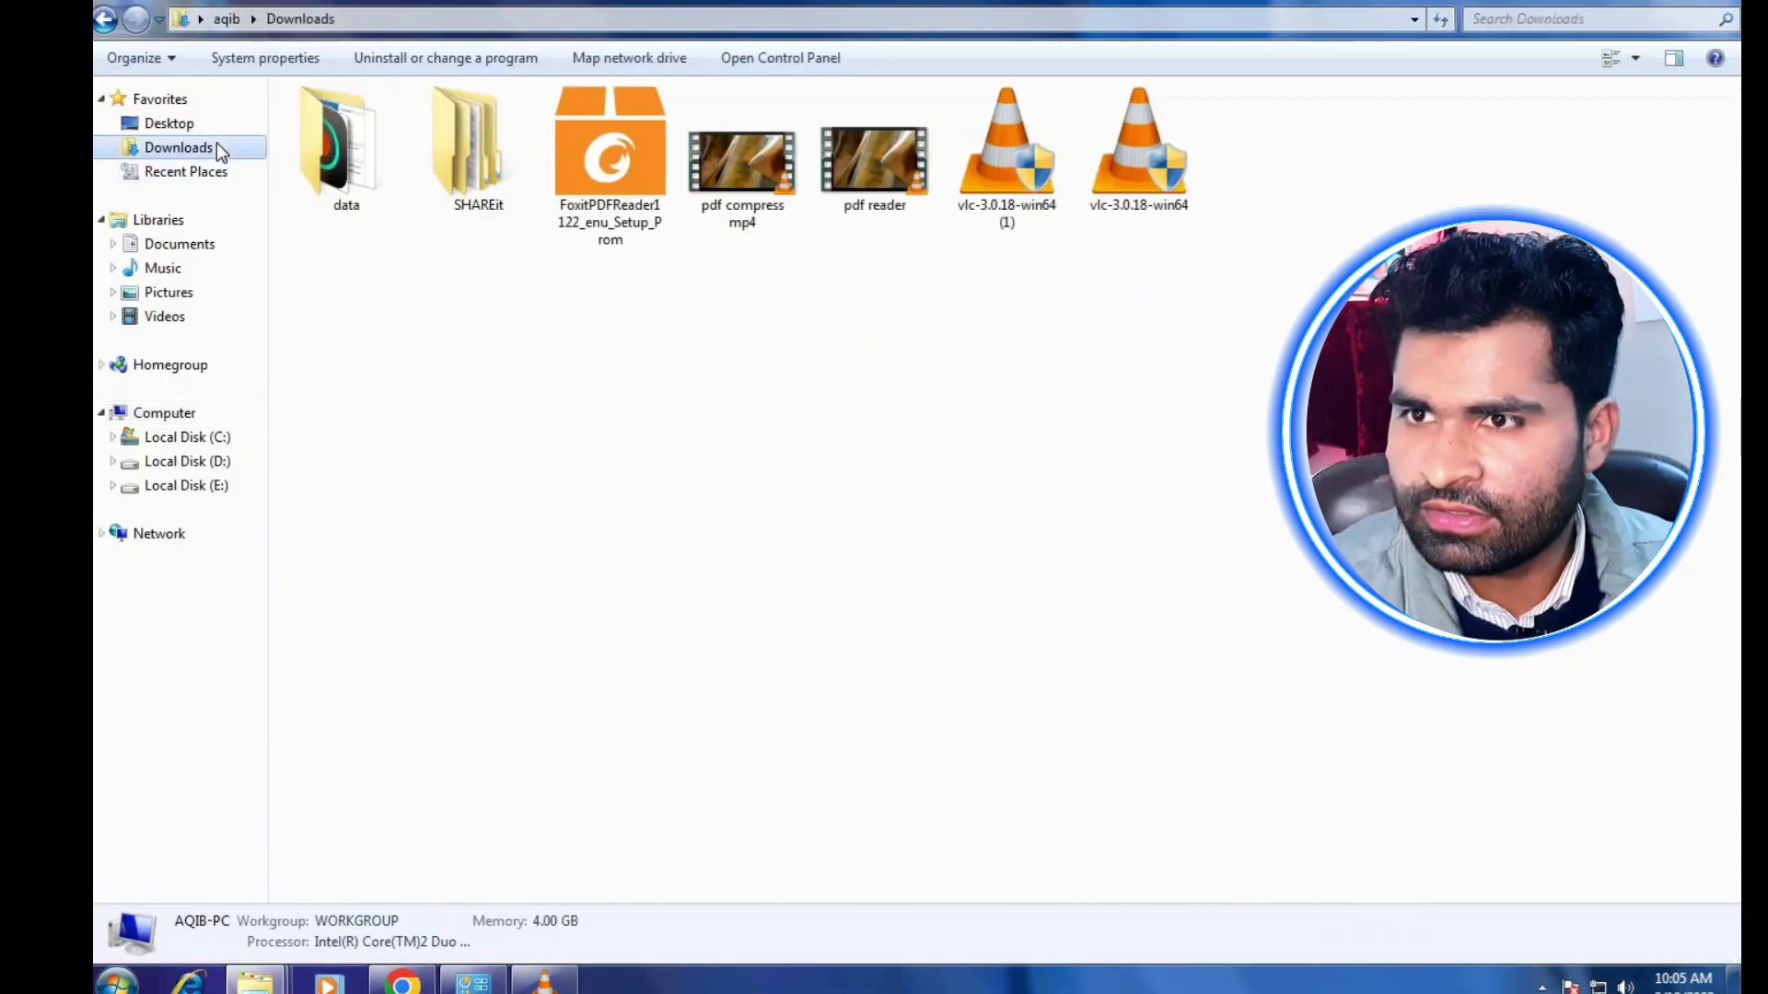
right_click(772, 344)
click(874, 427)
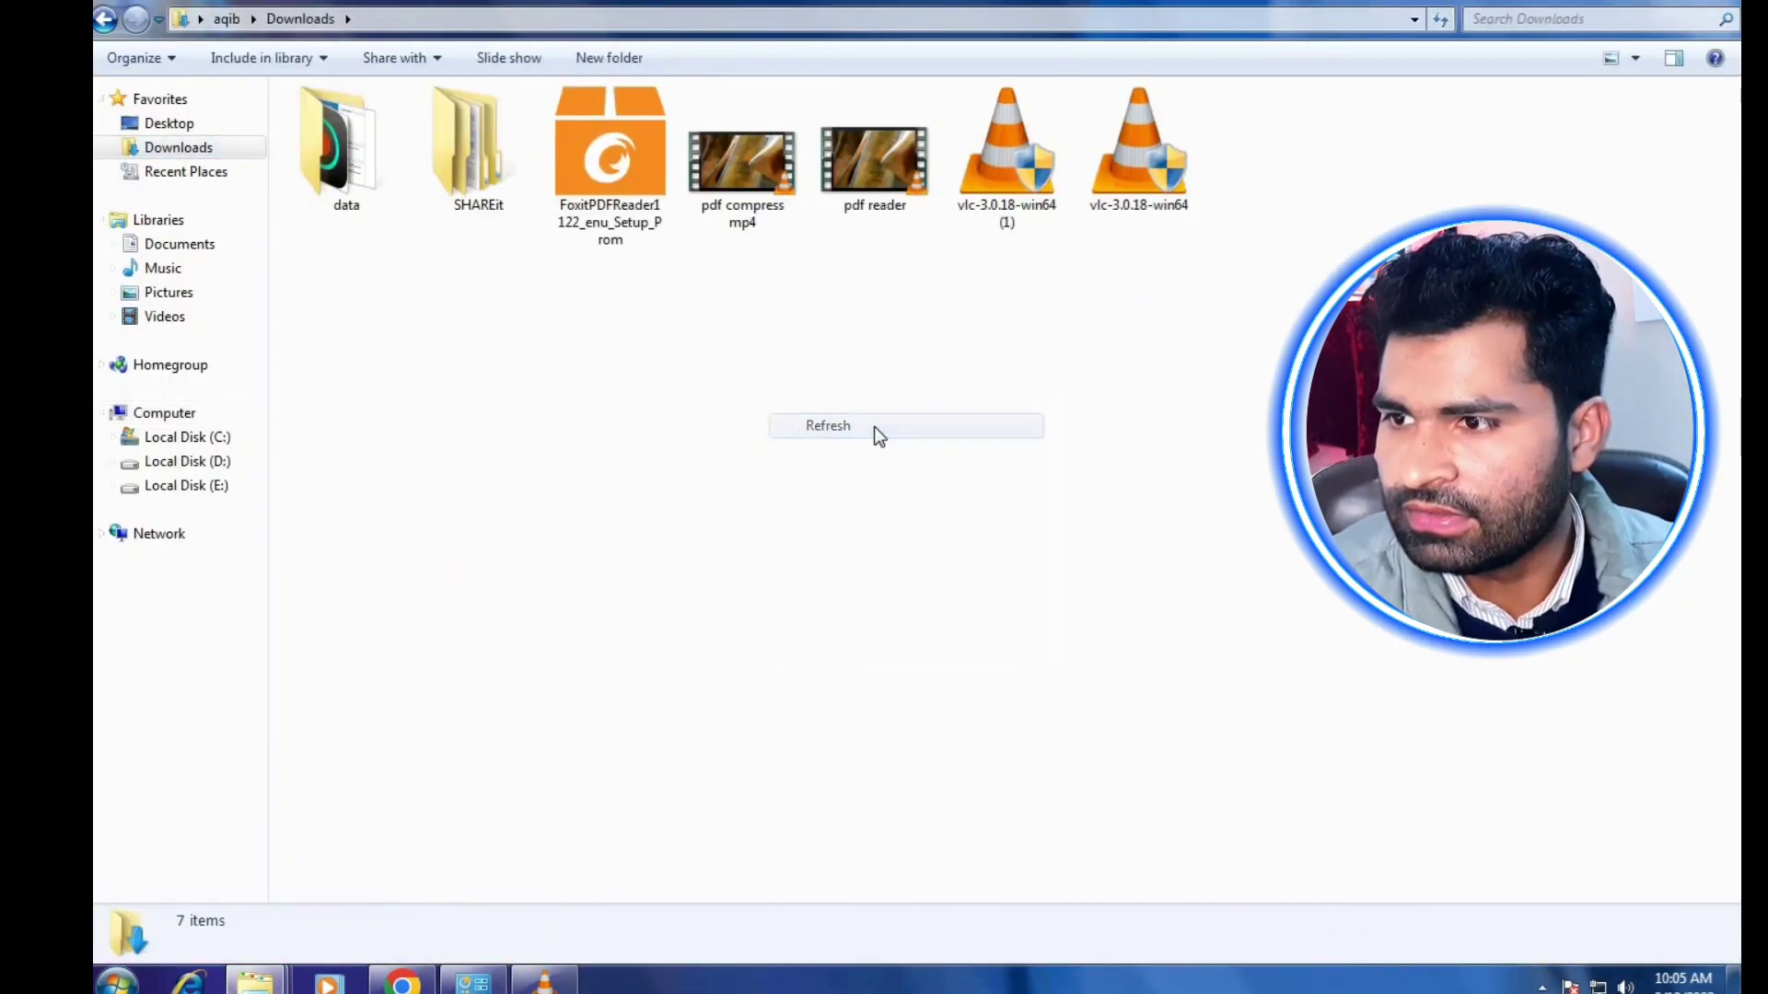
Step: Examine the file type and size of the converted video "pdf compress mp4" in its properties
click(773, 229)
right_click(752, 219)
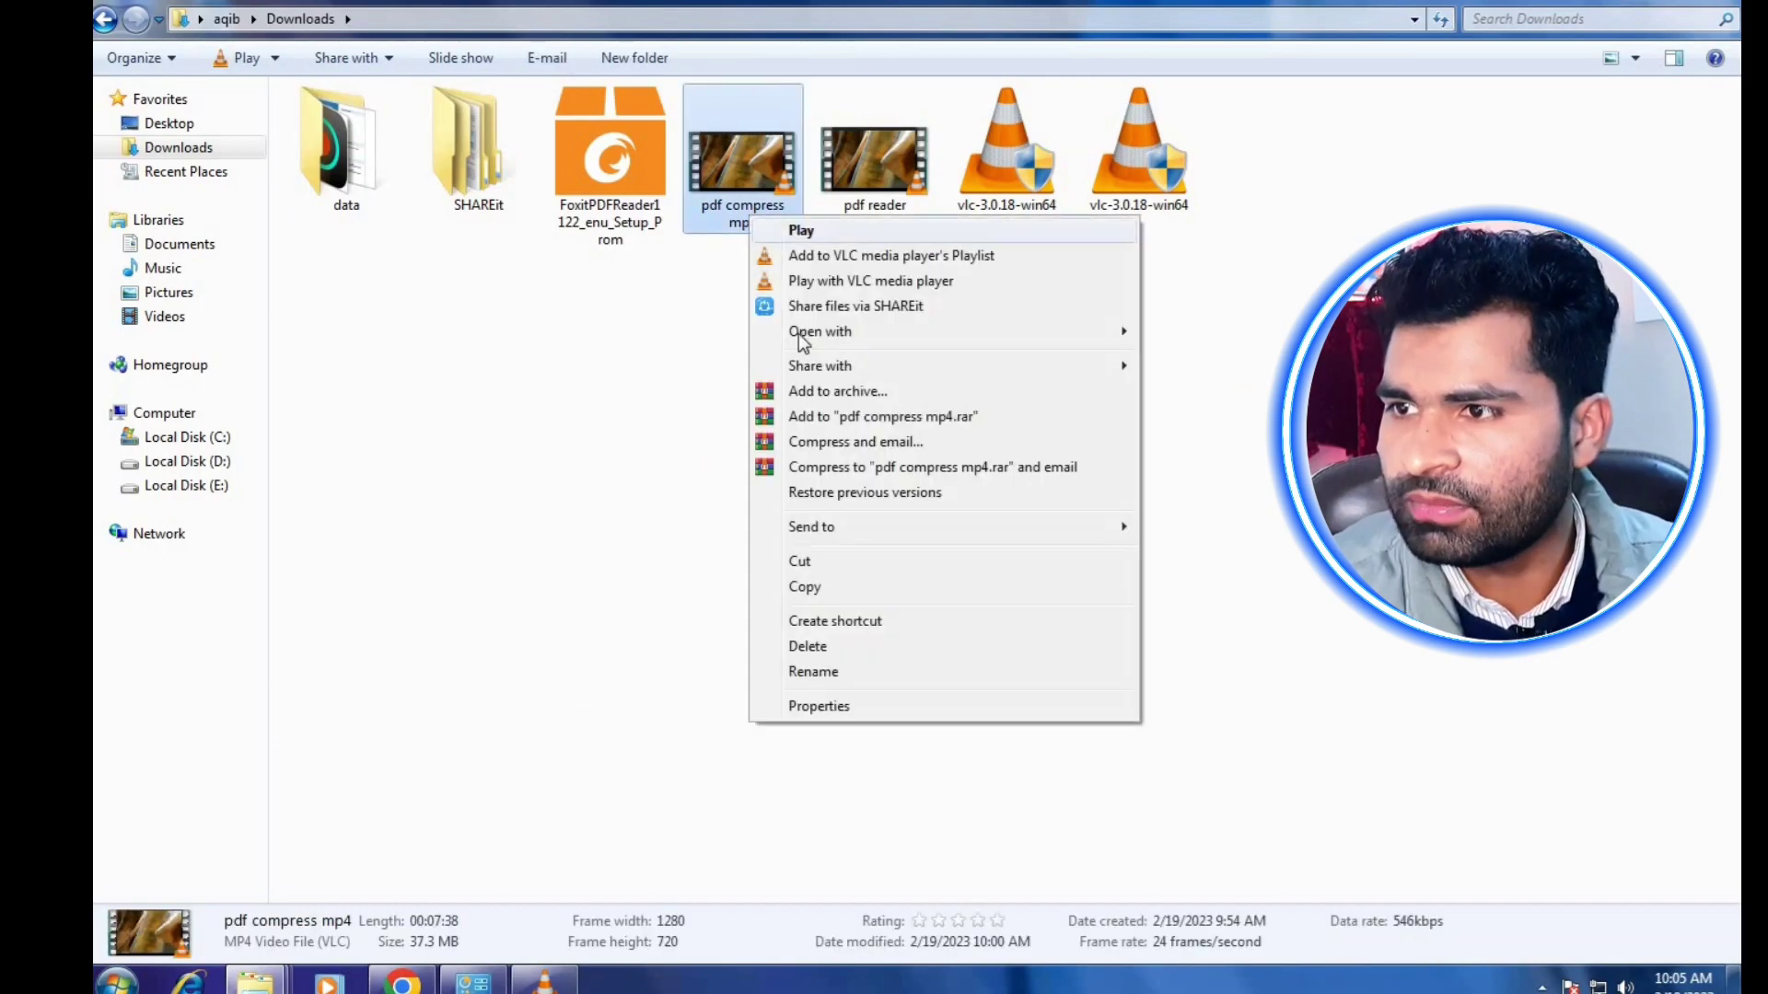
click(810, 707)
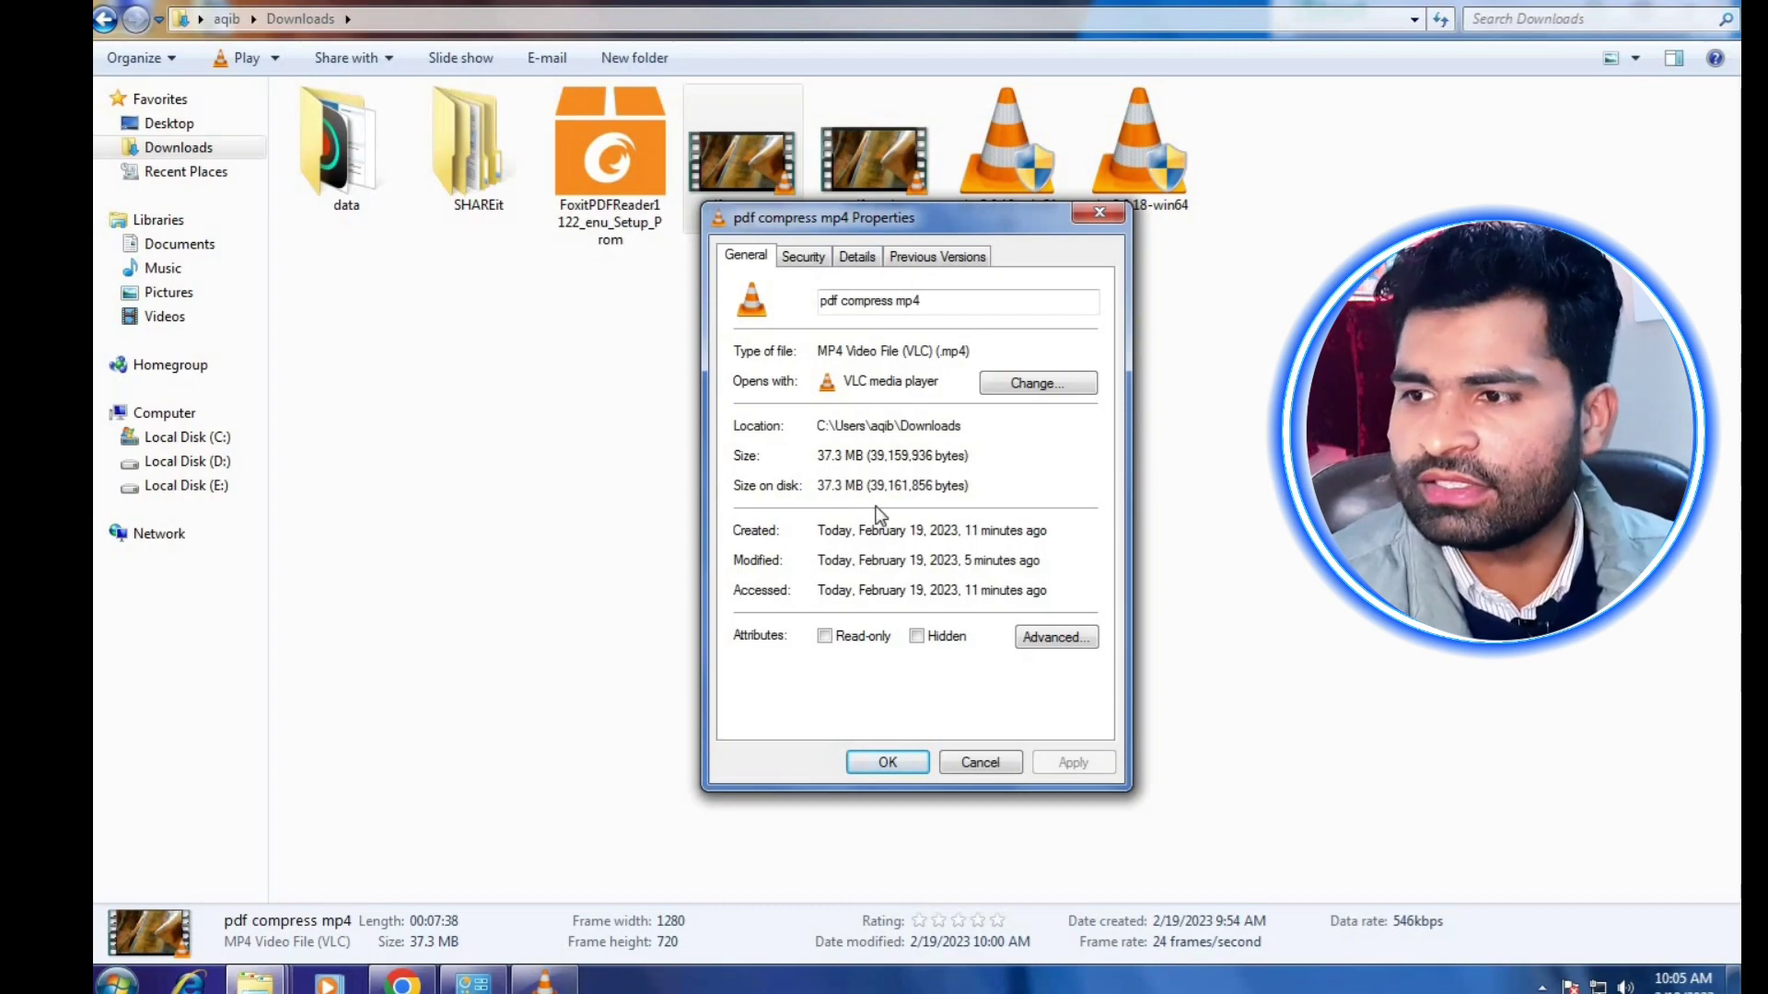
click(1101, 214)
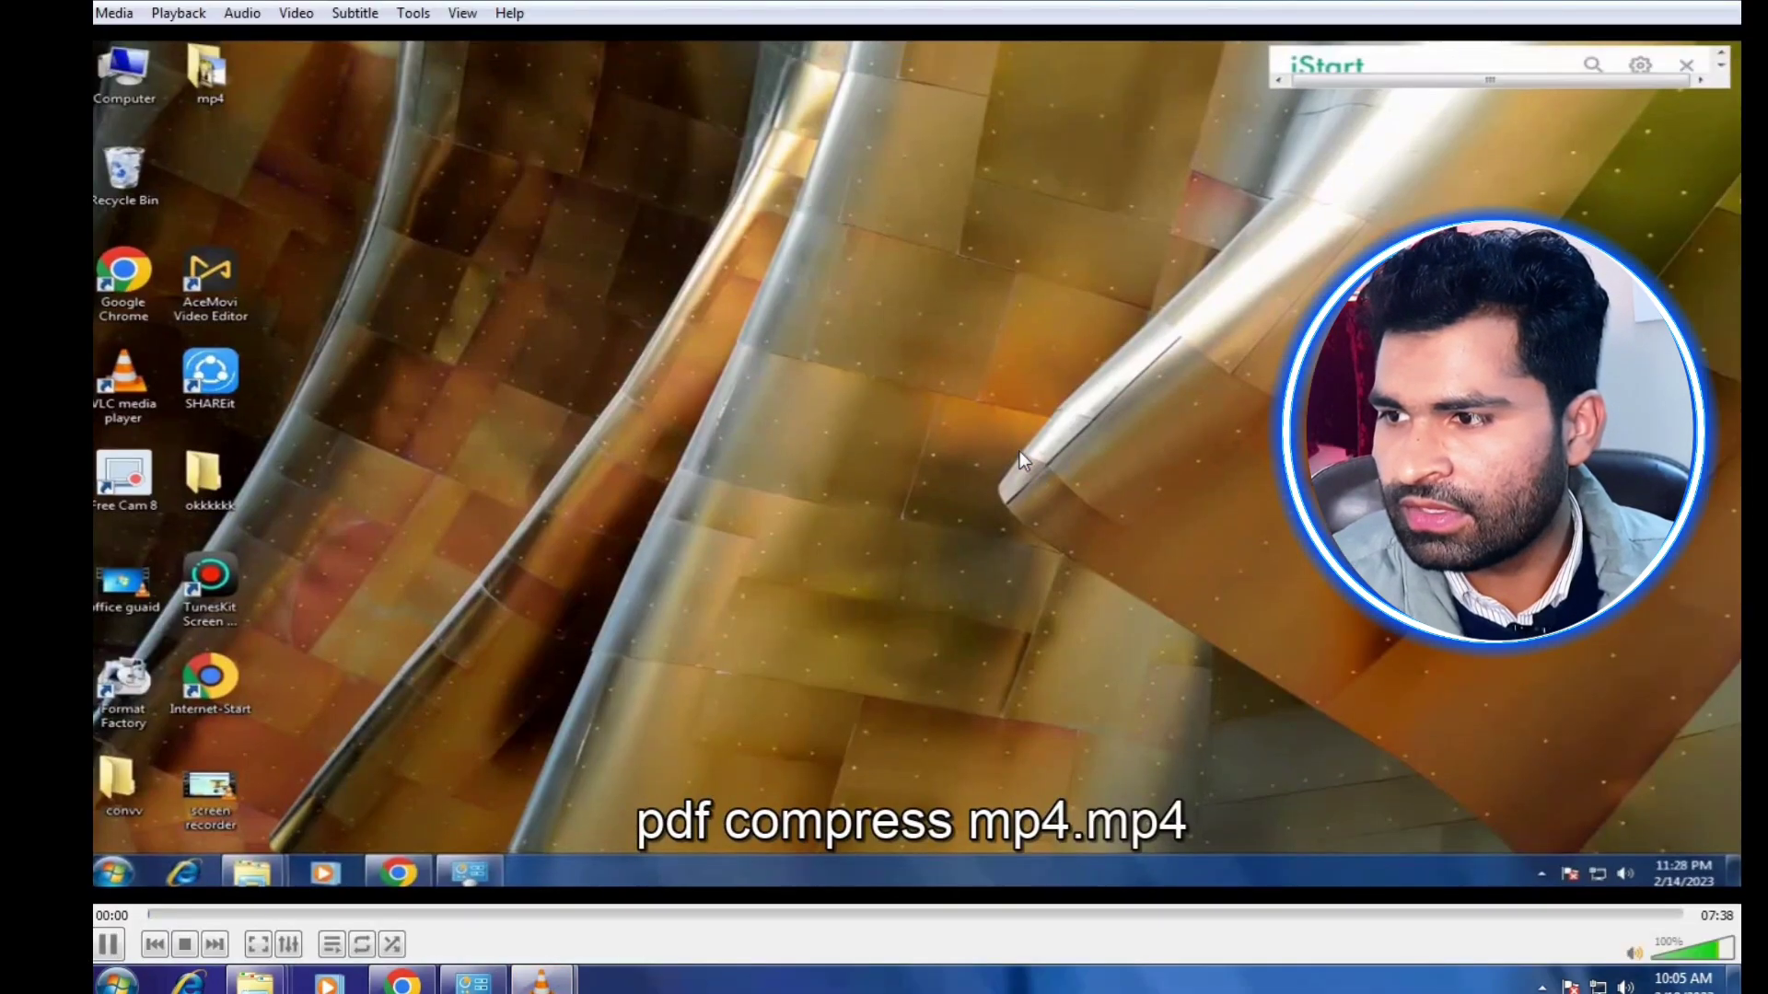
Step: Play the converted video "pdf compress mp4" in VLC, skip ahead to about 01:26 to check its quality, and close it
click(366, 914)
click(428, 914)
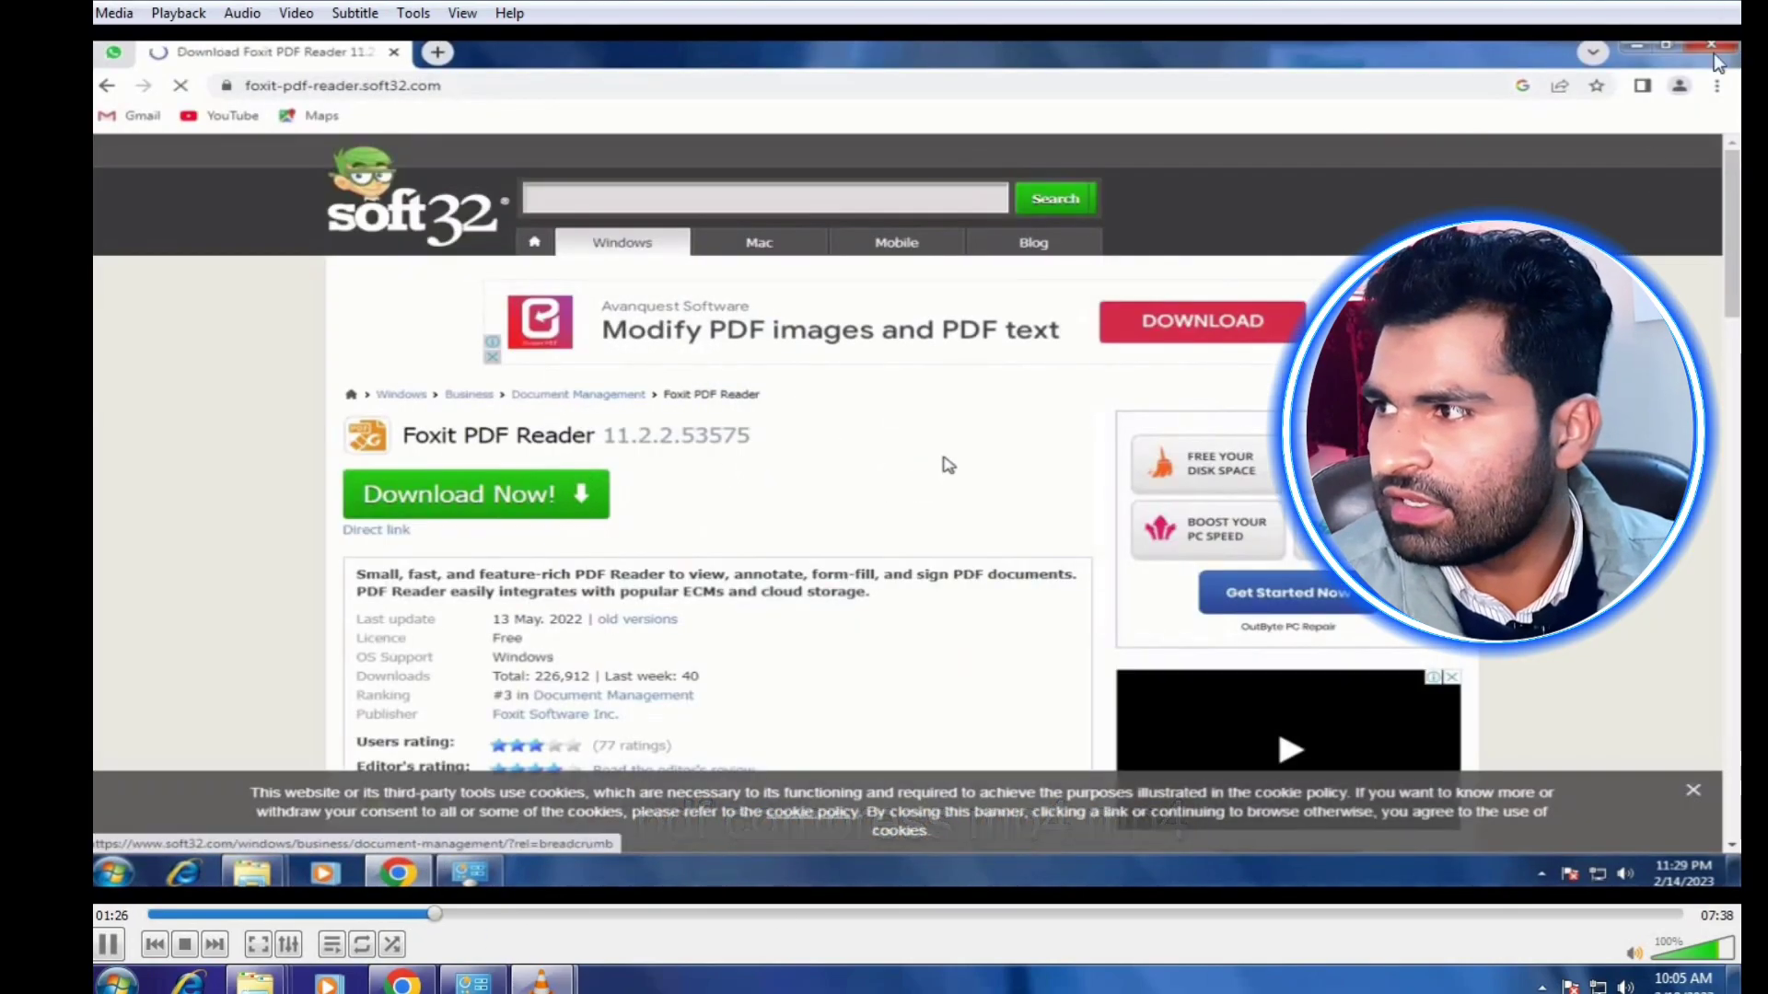
click(1719, 5)
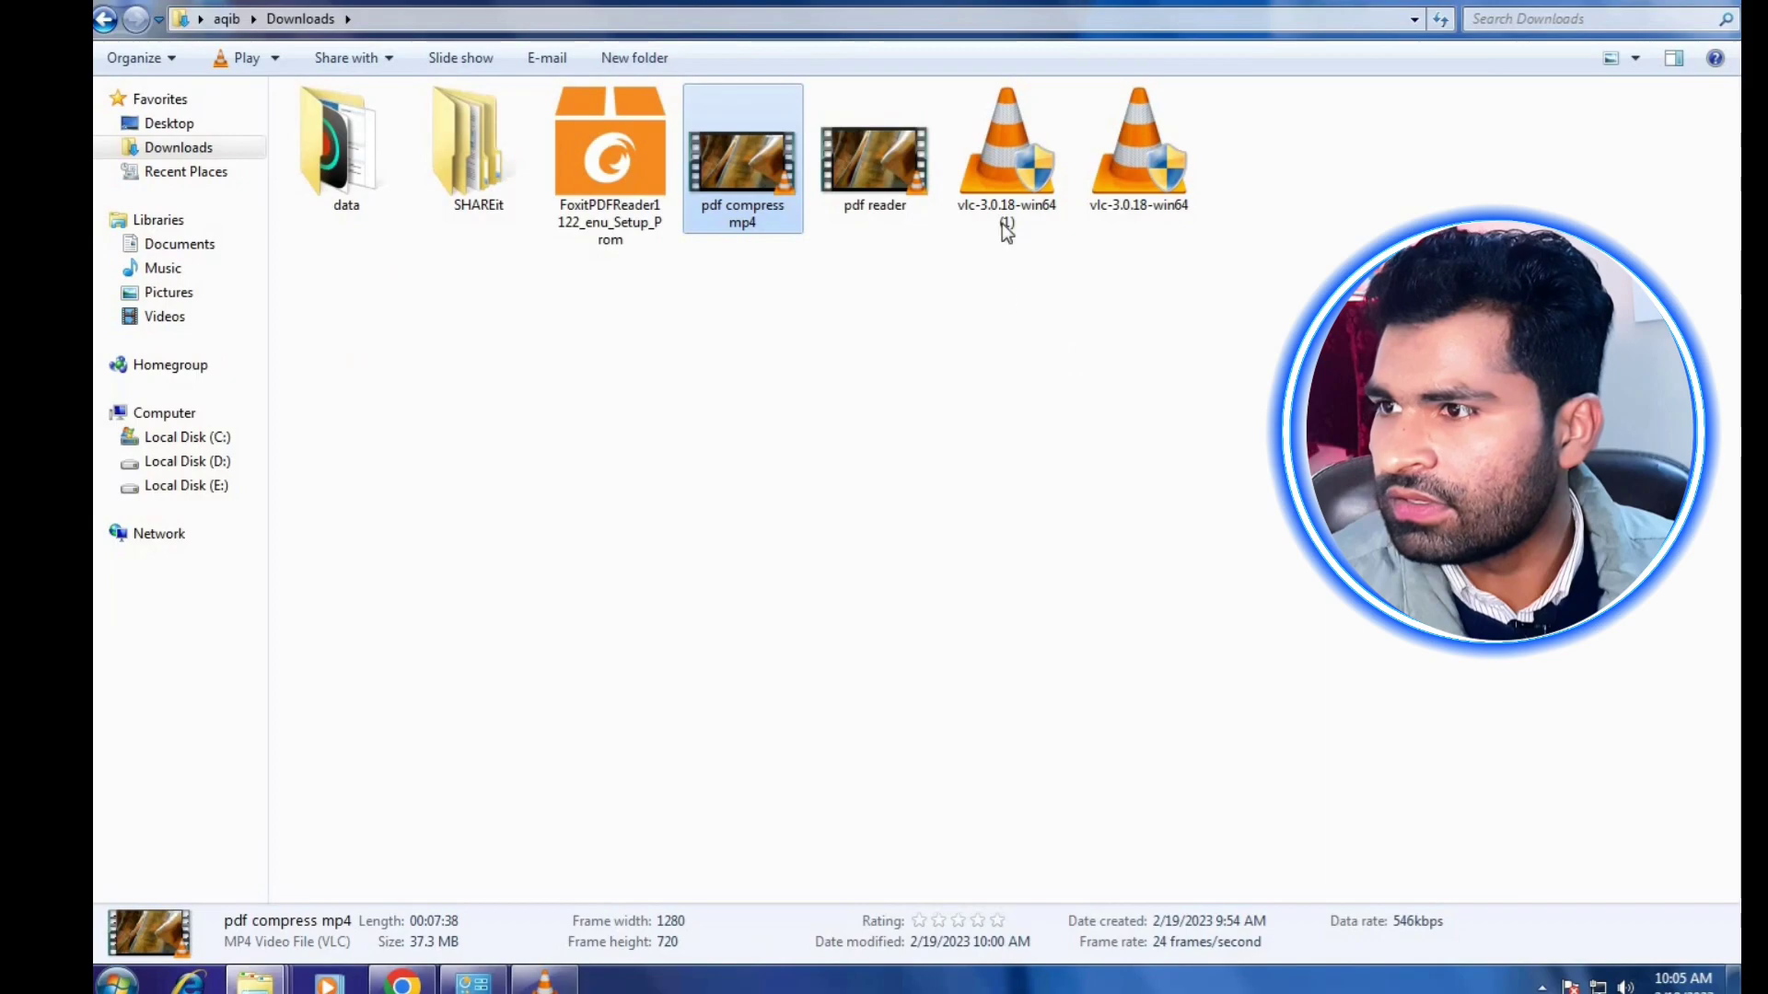
Step: Play the original video "pdf reader" from Downloads, skip ahead to about 02:26 to compare its quality, and close it
double_click(916, 175)
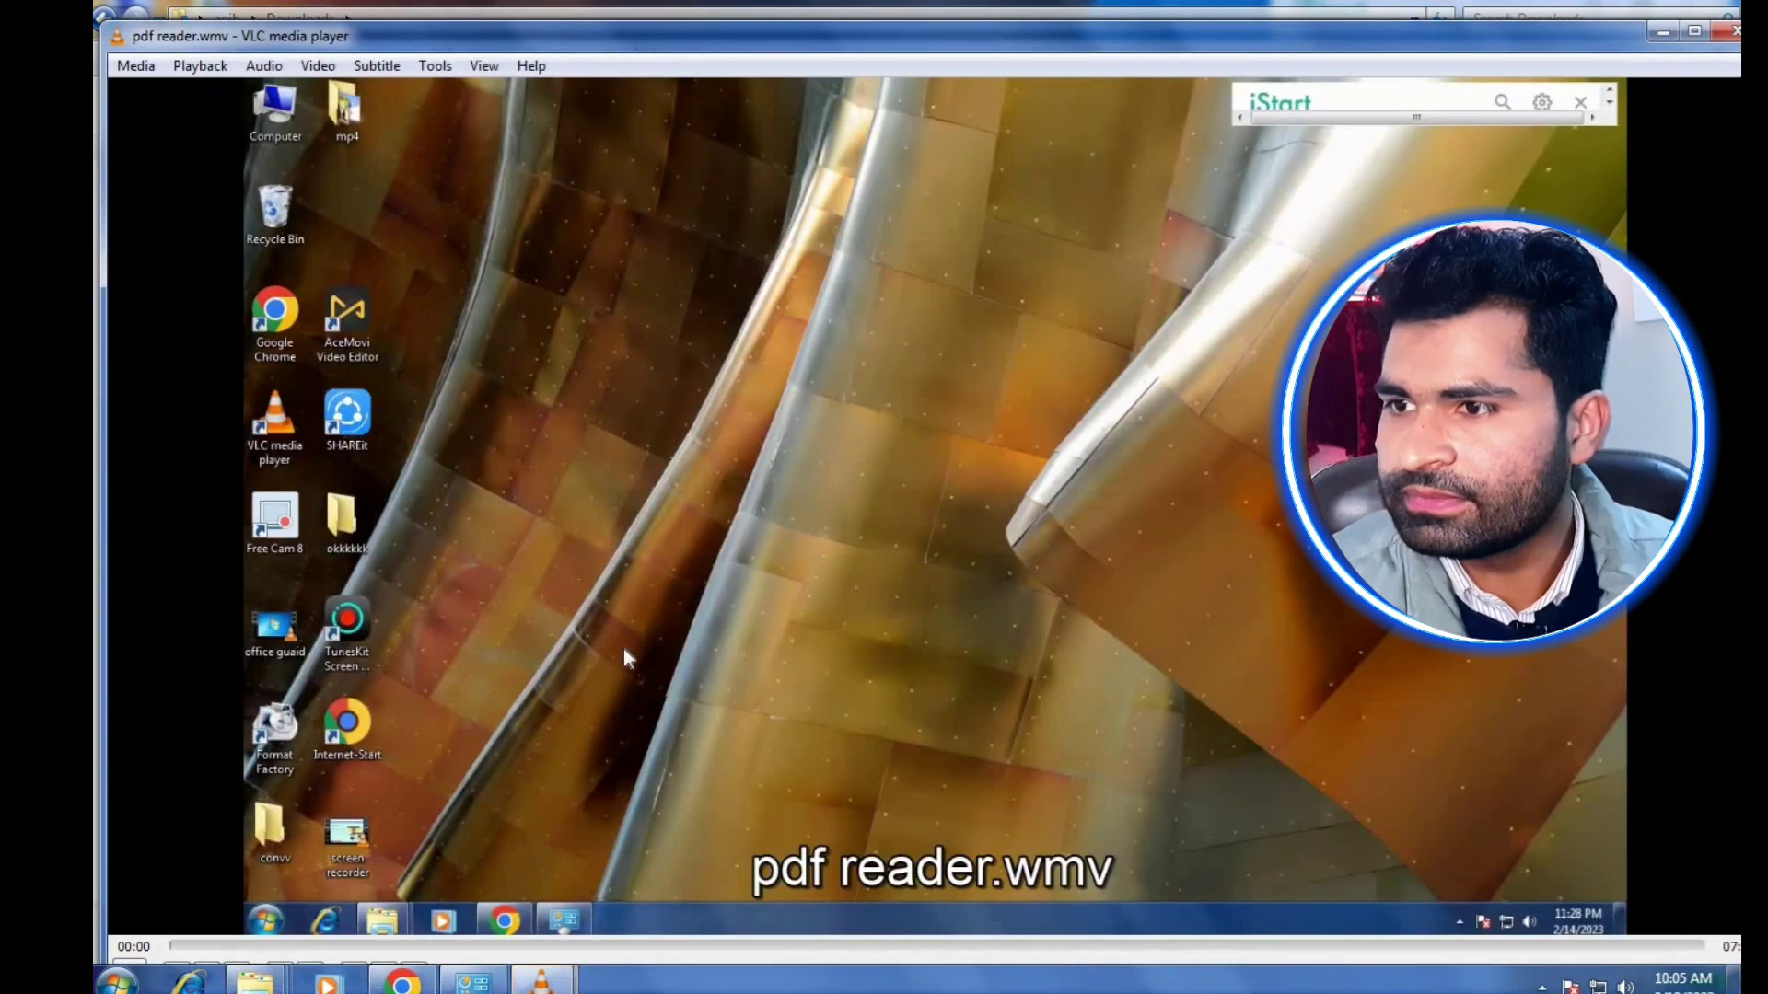
click(426, 946)
click(658, 945)
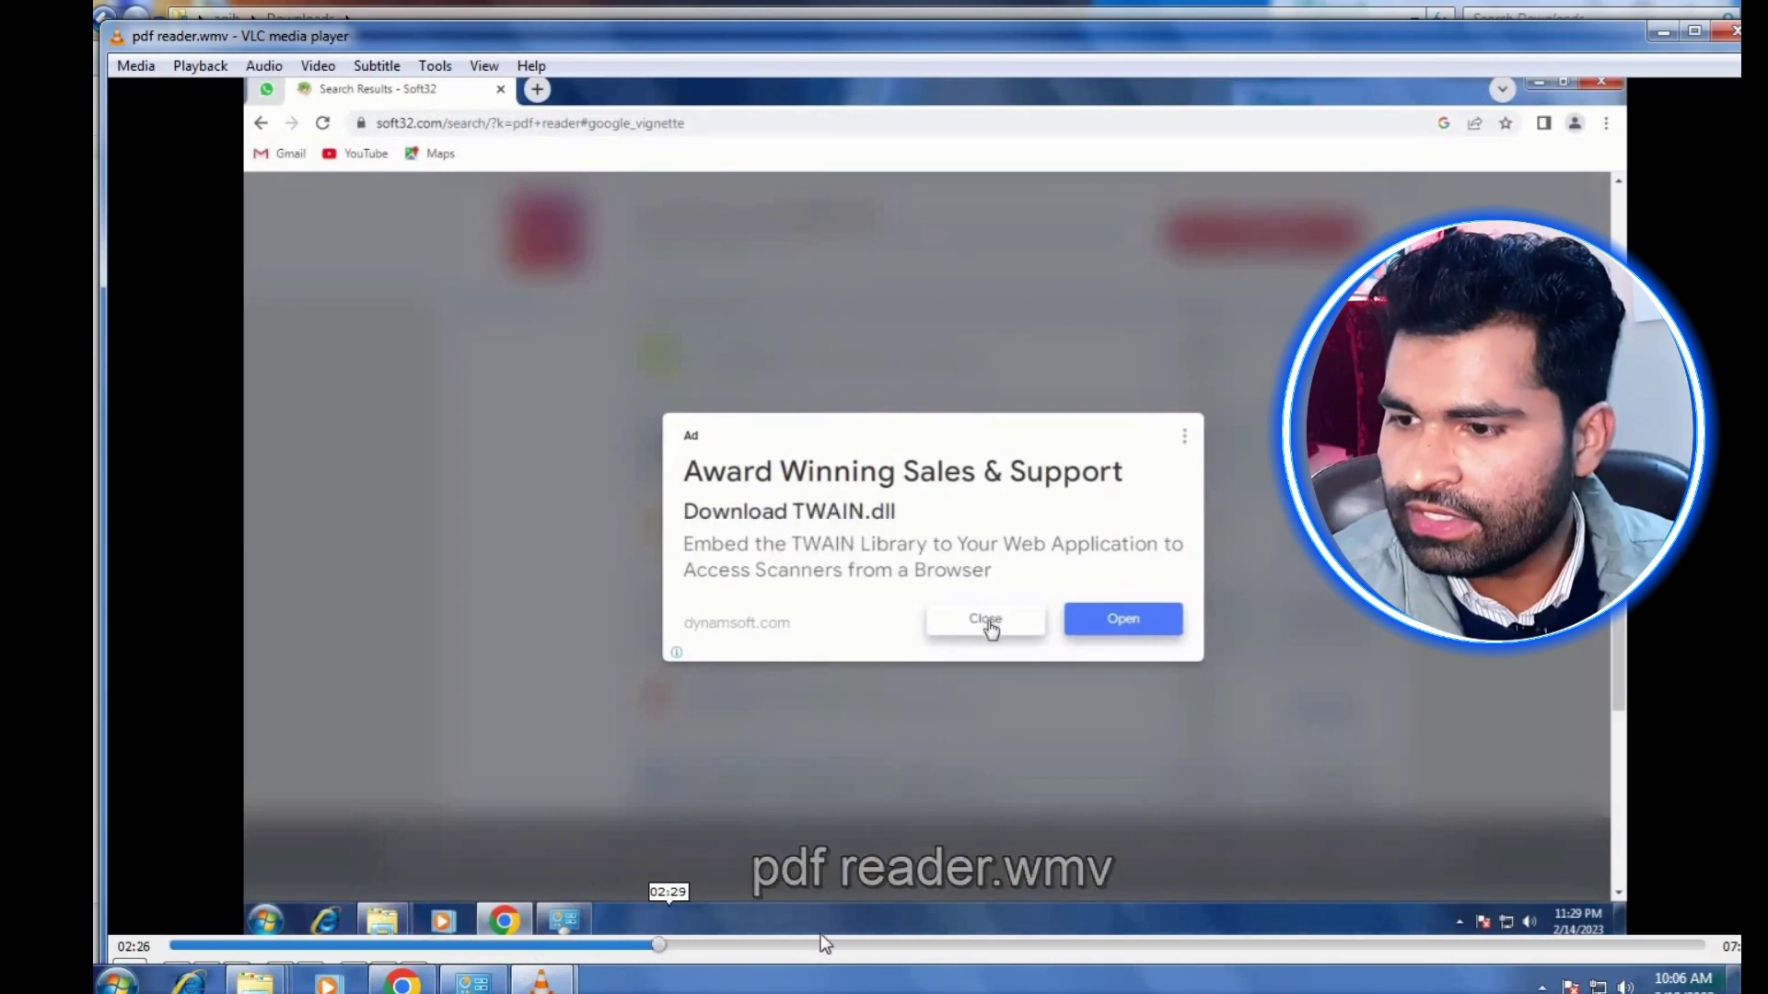
click(1723, 38)
click(1010, 388)
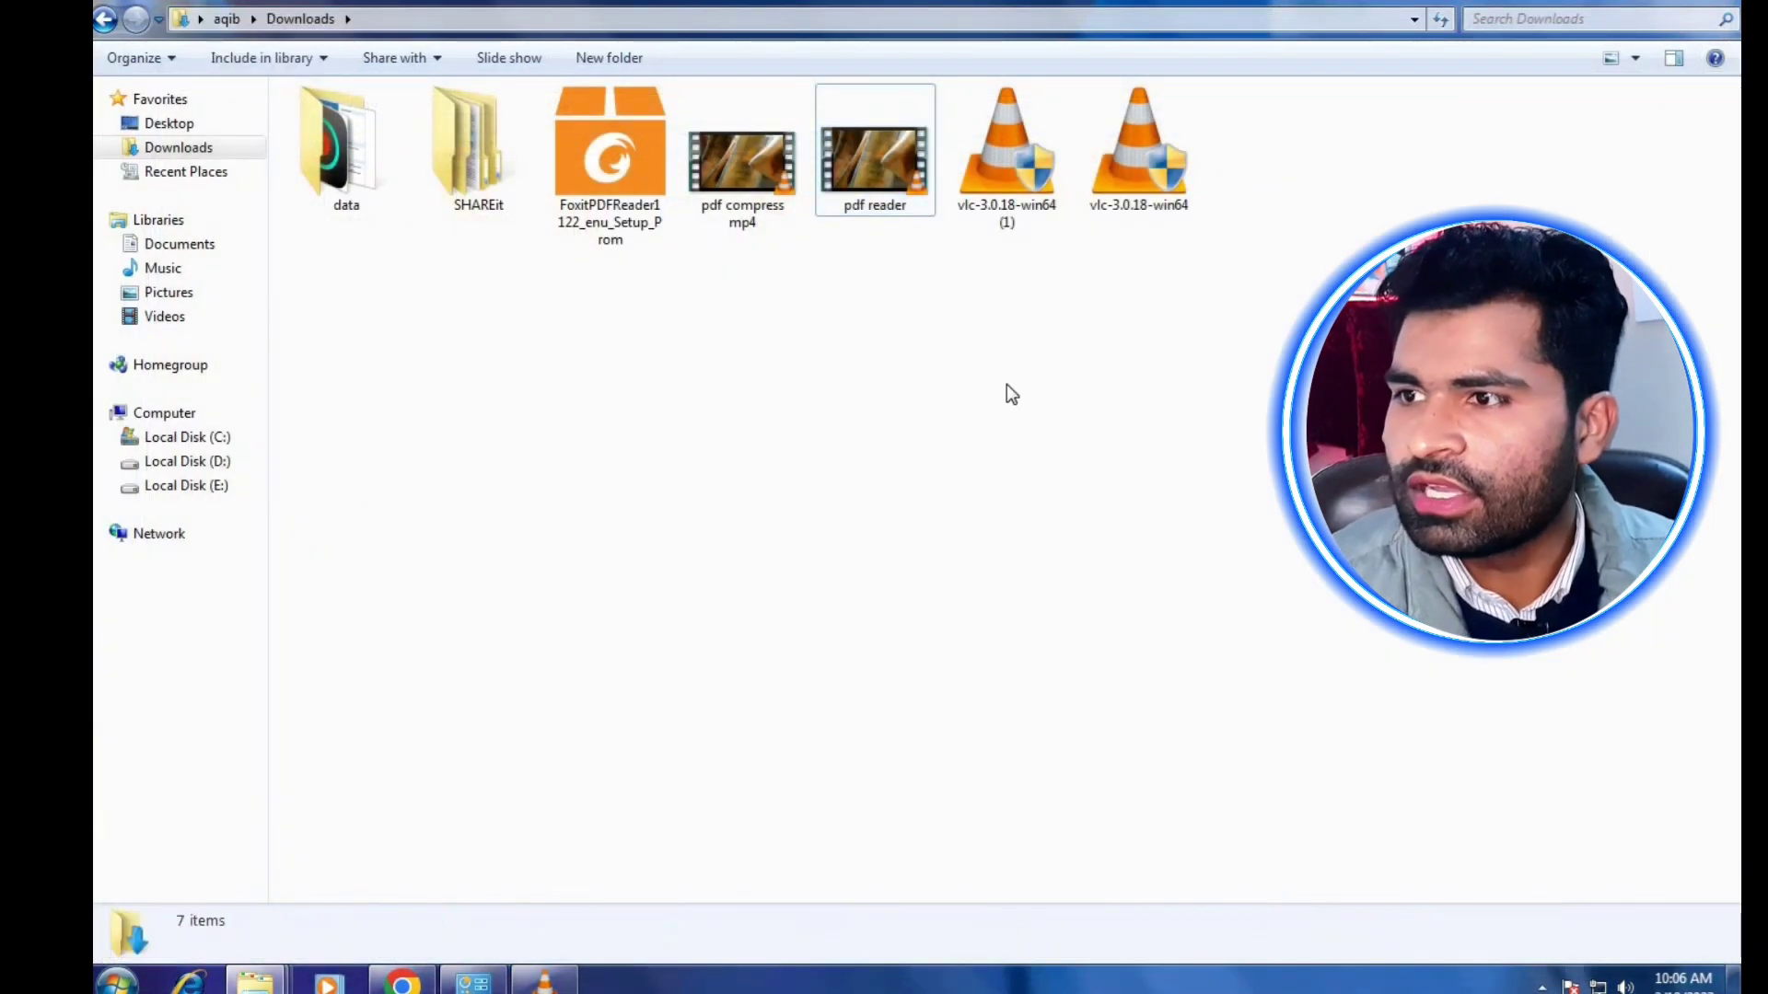
click(794, 214)
click(844, 295)
right_click(825, 274)
click(903, 375)
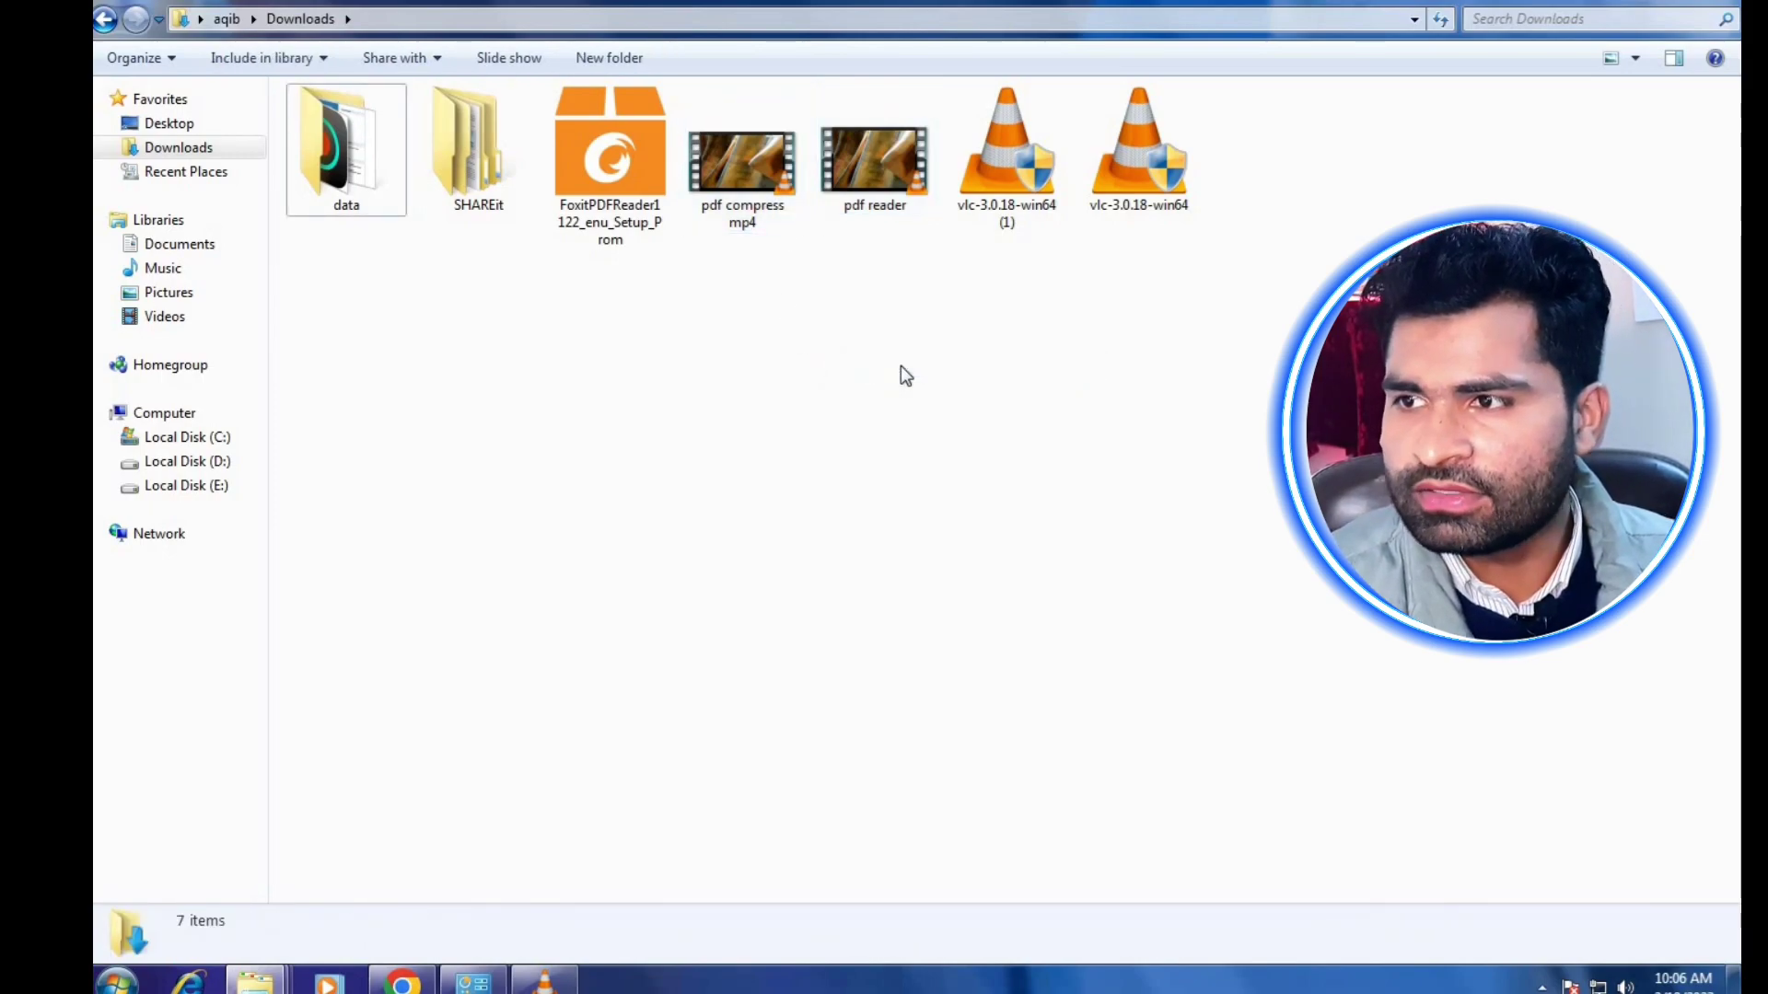
right_click(799, 347)
click(848, 431)
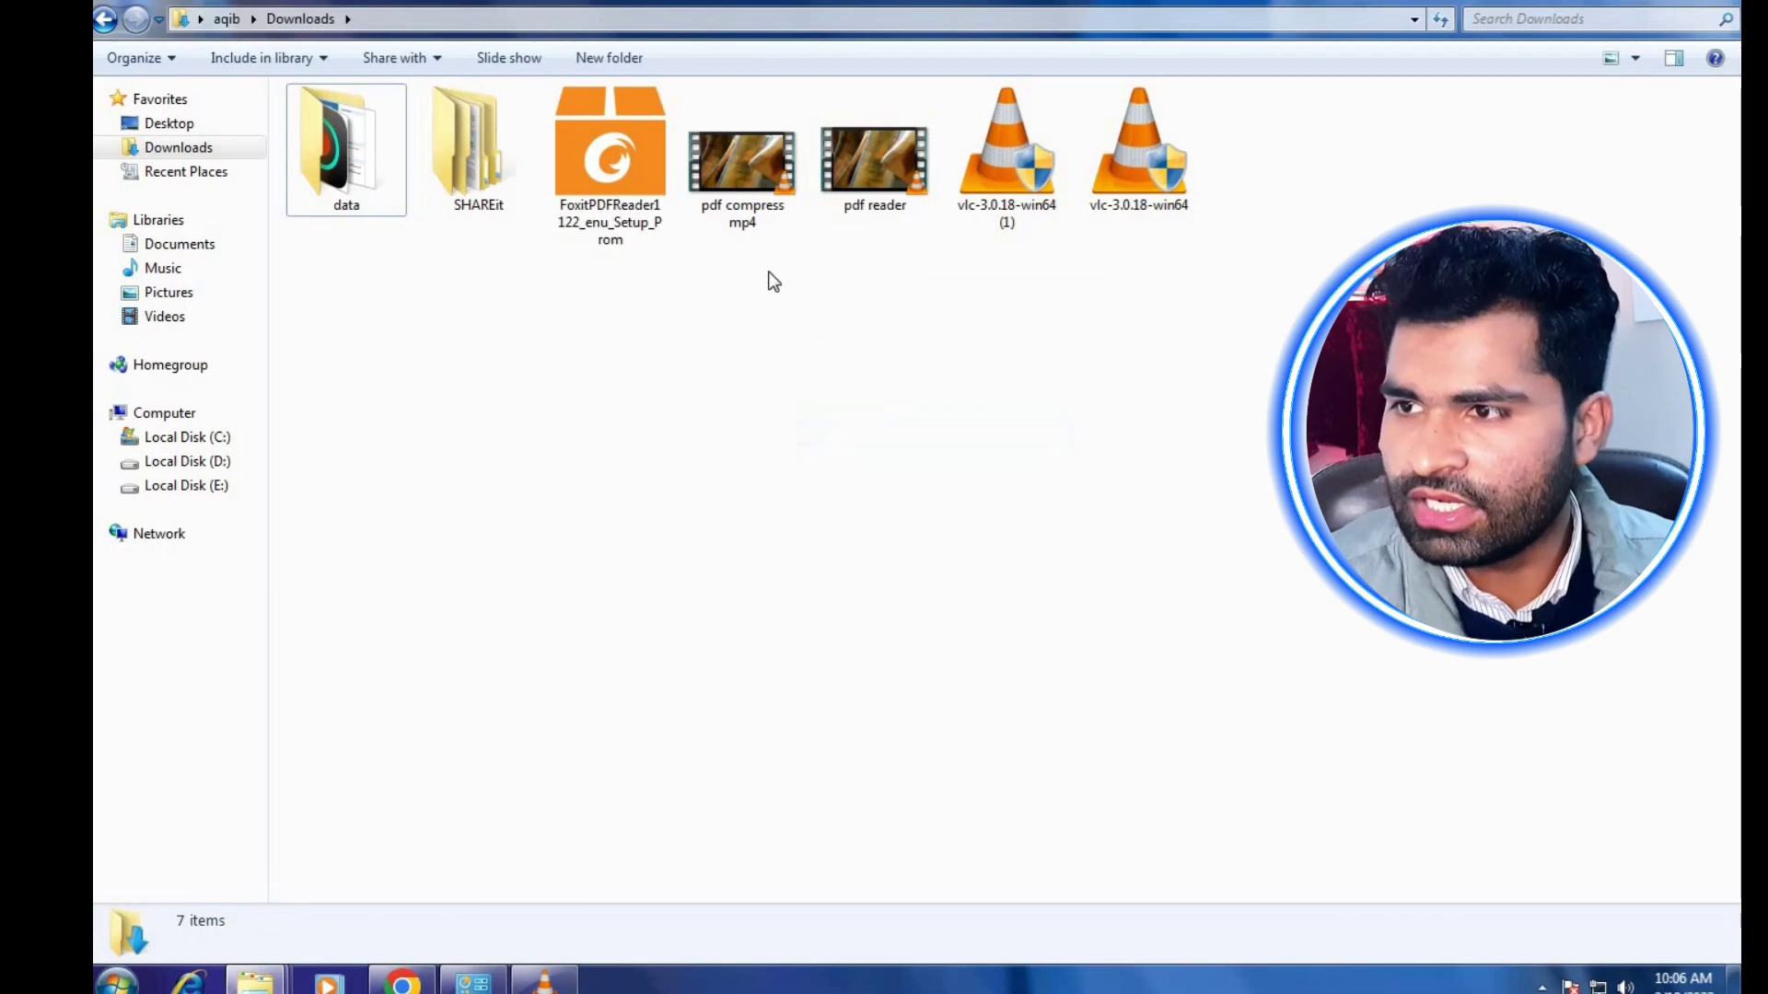
right_click(770, 274)
click(829, 363)
Step: Examine the file type and size of the original "pdf reader" video in Downloads in its properties
right_click(854, 189)
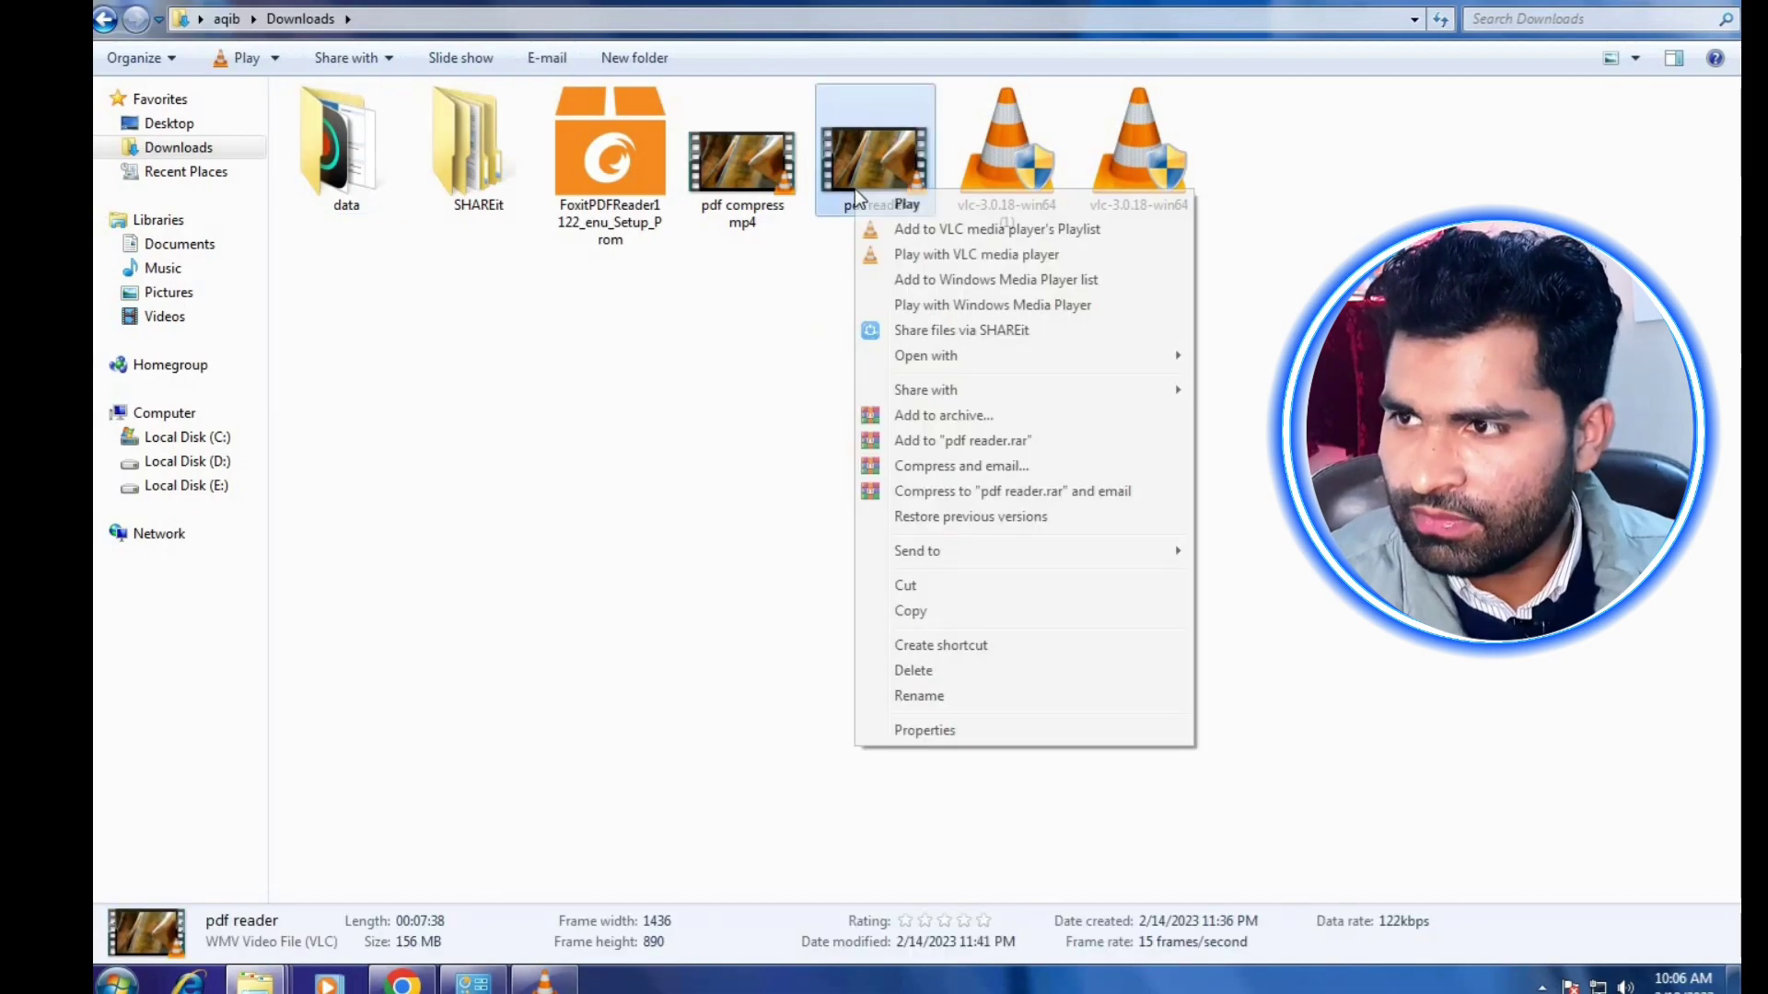
click(914, 727)
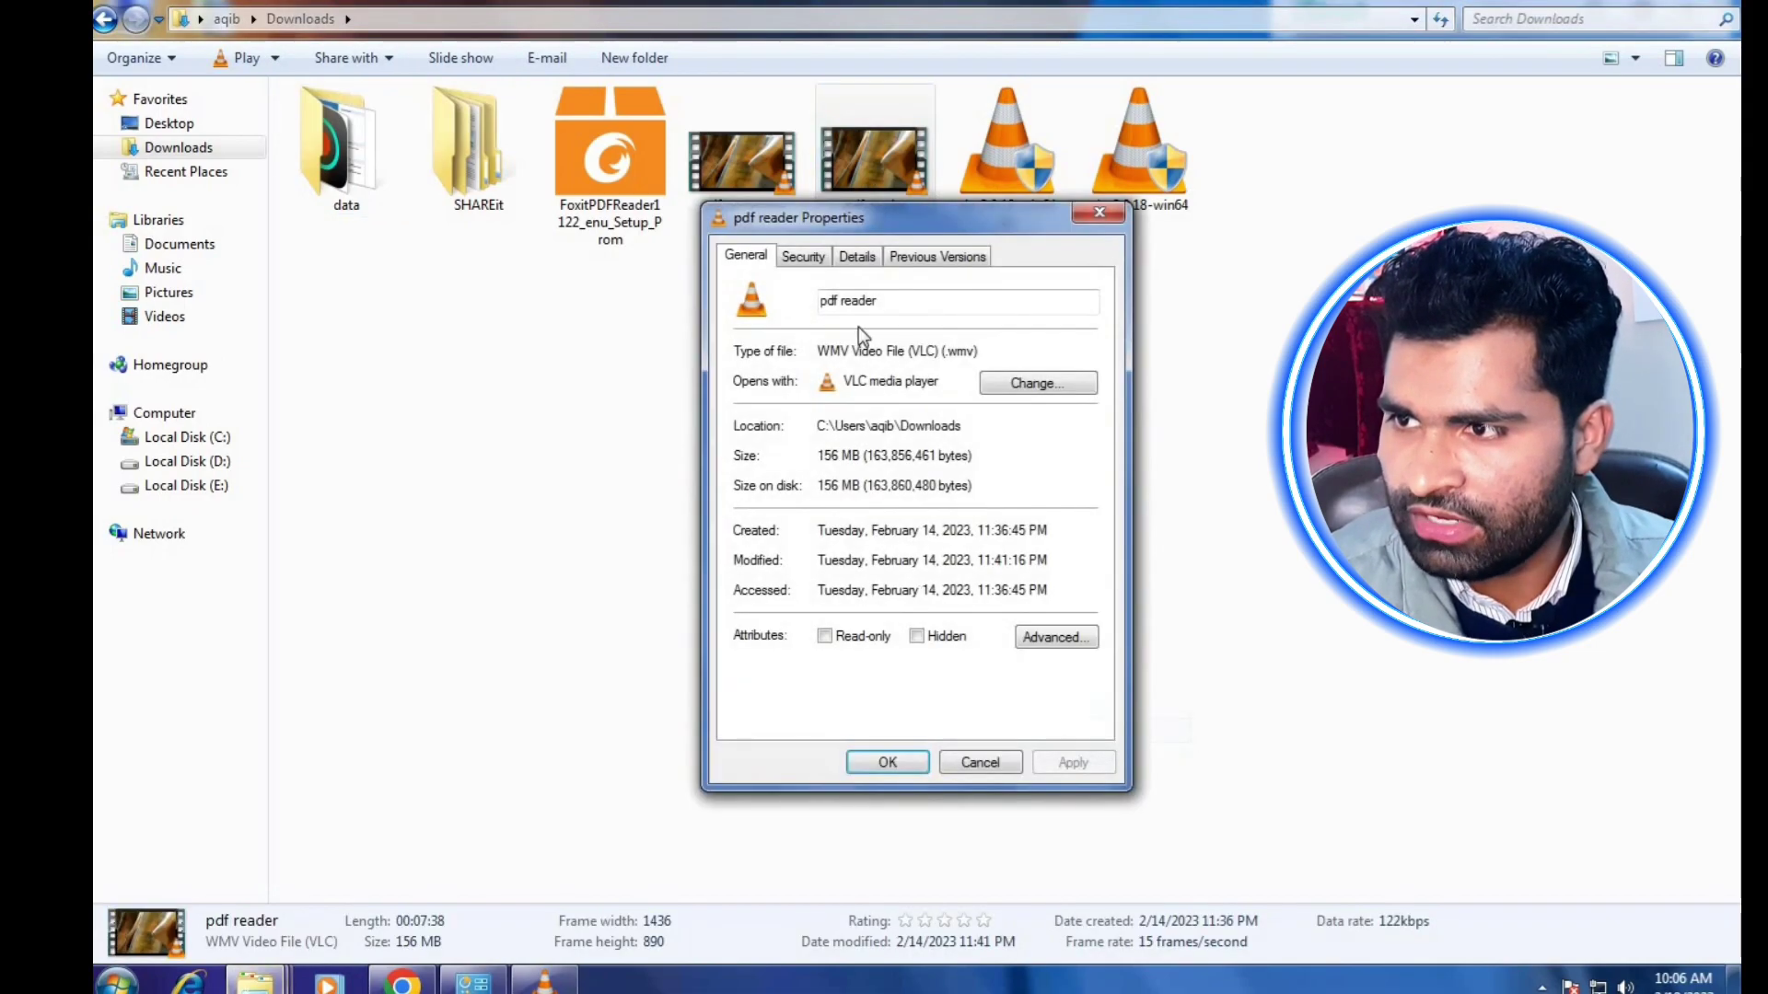
click(1097, 220)
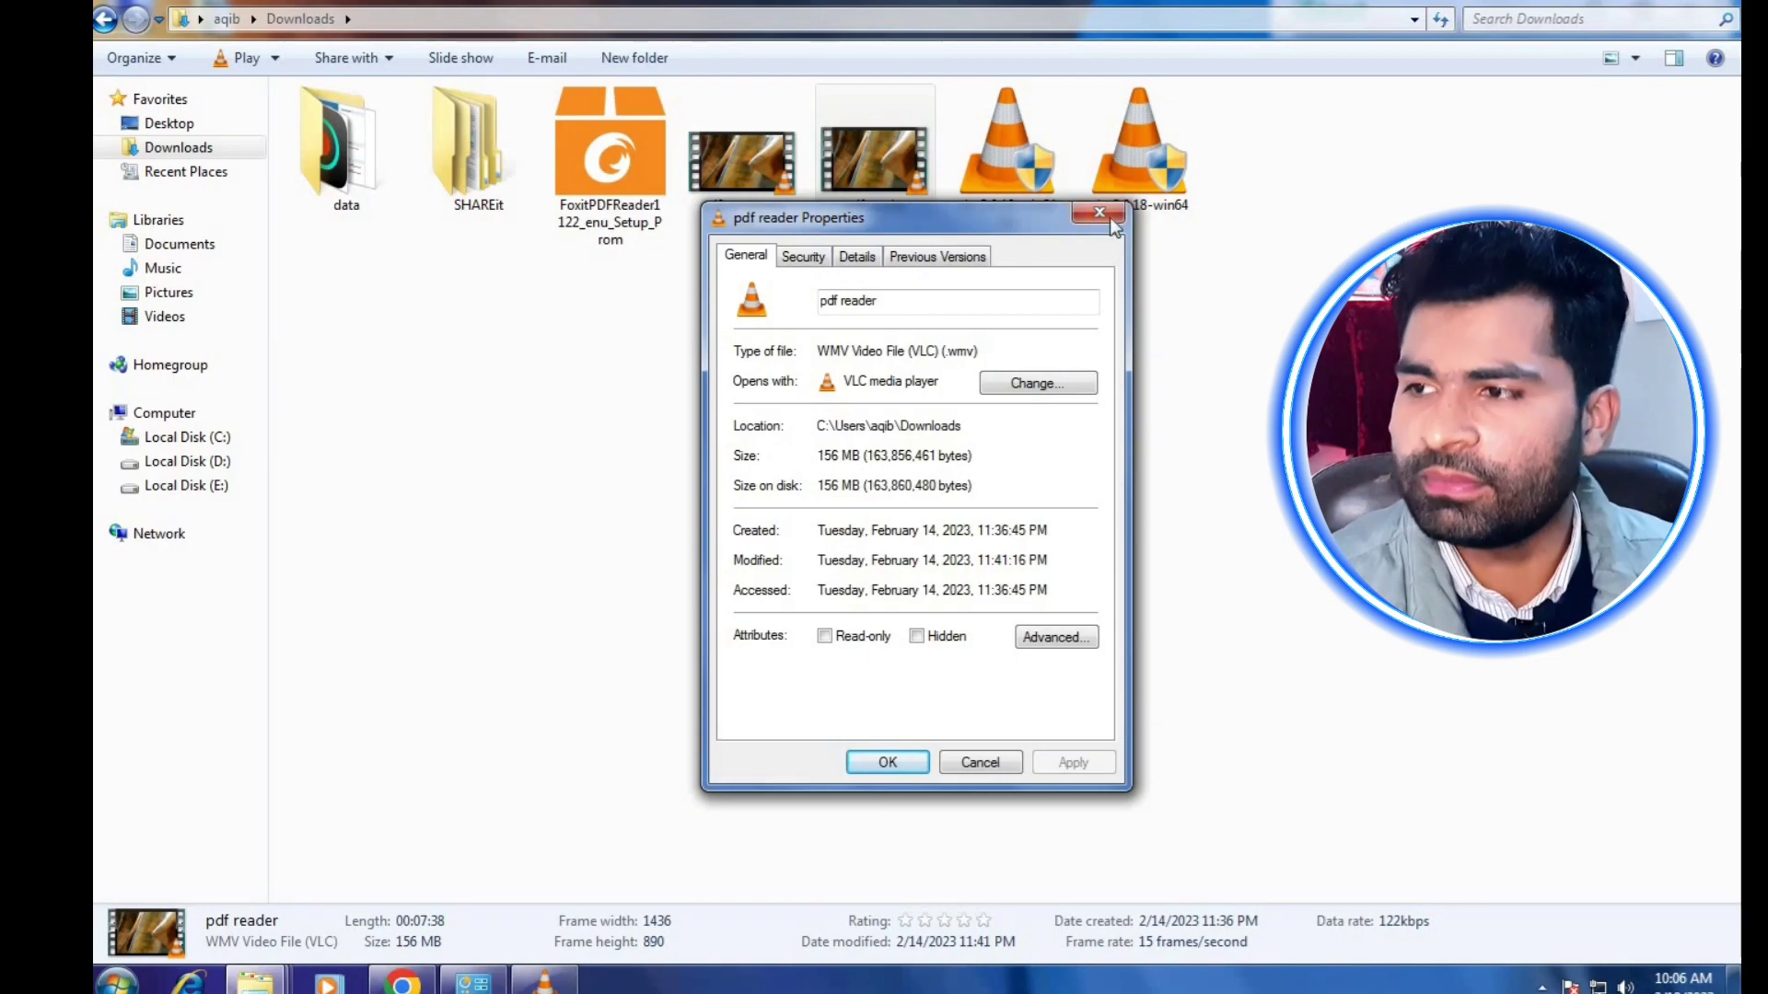
Step: Open the properties of "pdf compress mp4" again to compare its file size with the original video's
click(753, 219)
right_click(753, 217)
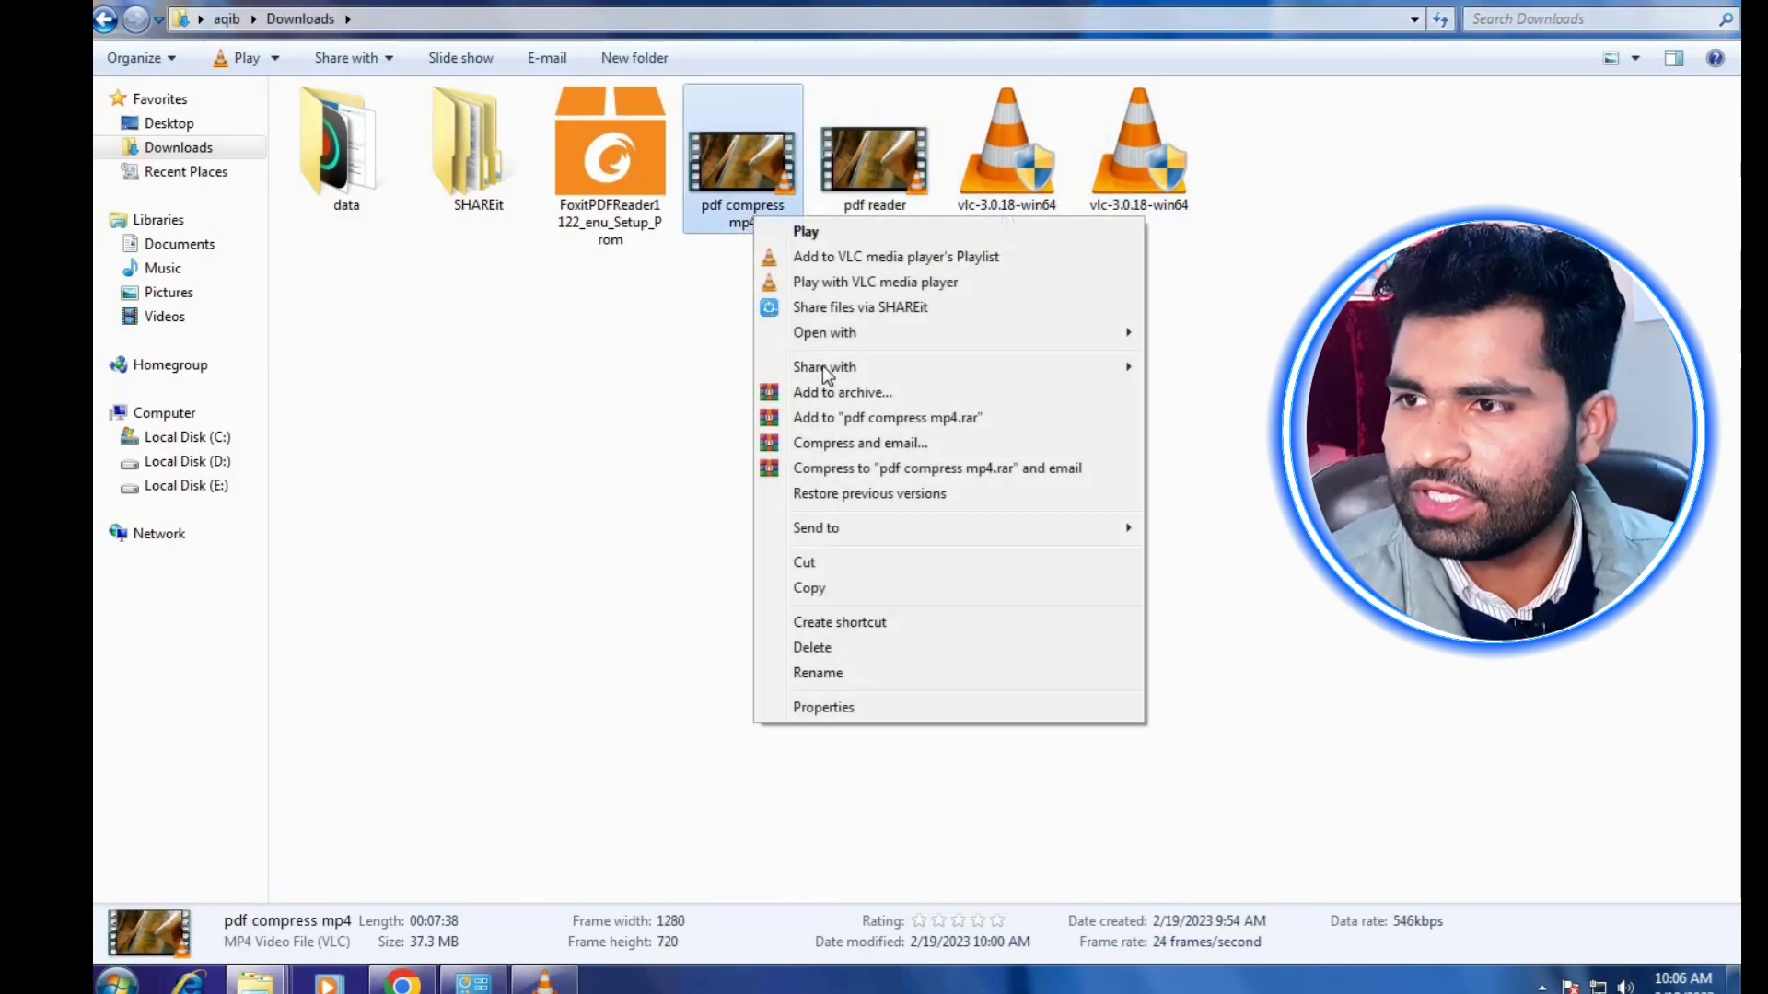
click(799, 703)
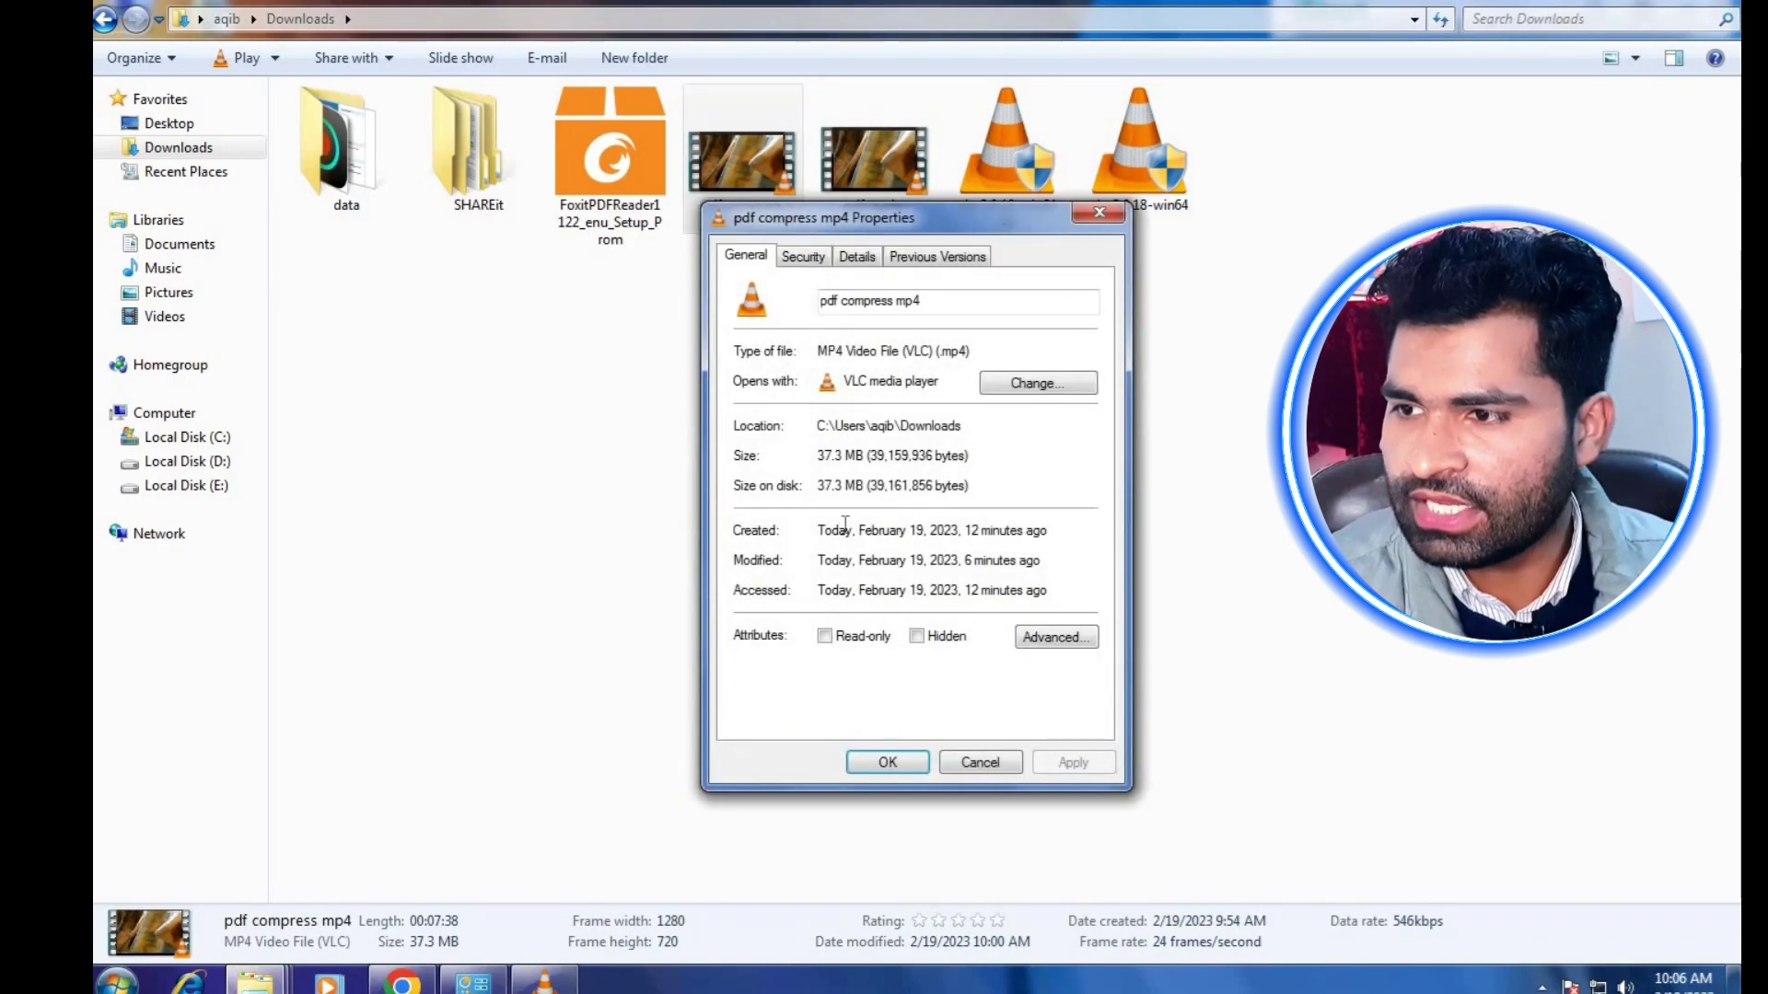